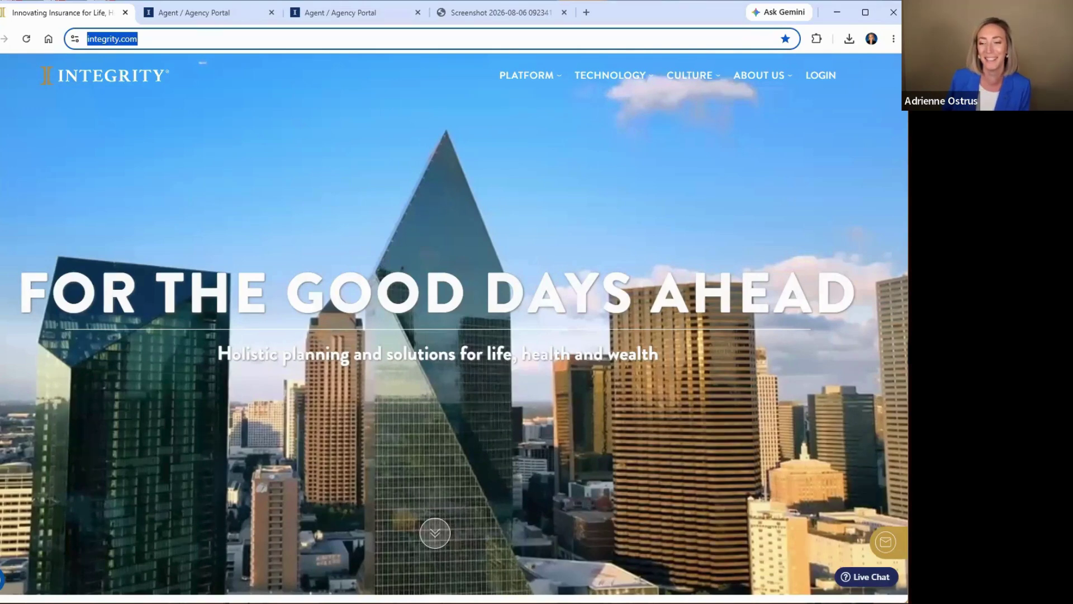
Step: Switch to the open agent portal, go to its dashboard and look over the sections
{"action": "left_click", "coordinate": [229, 15]}
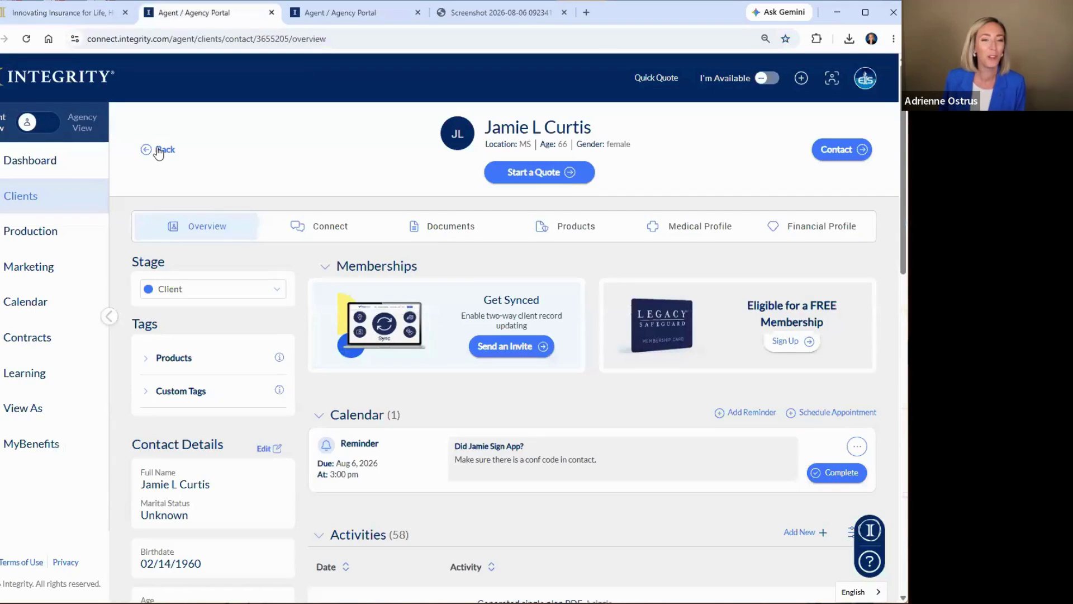
{"action": "left_click", "coordinate": [63, 162]}
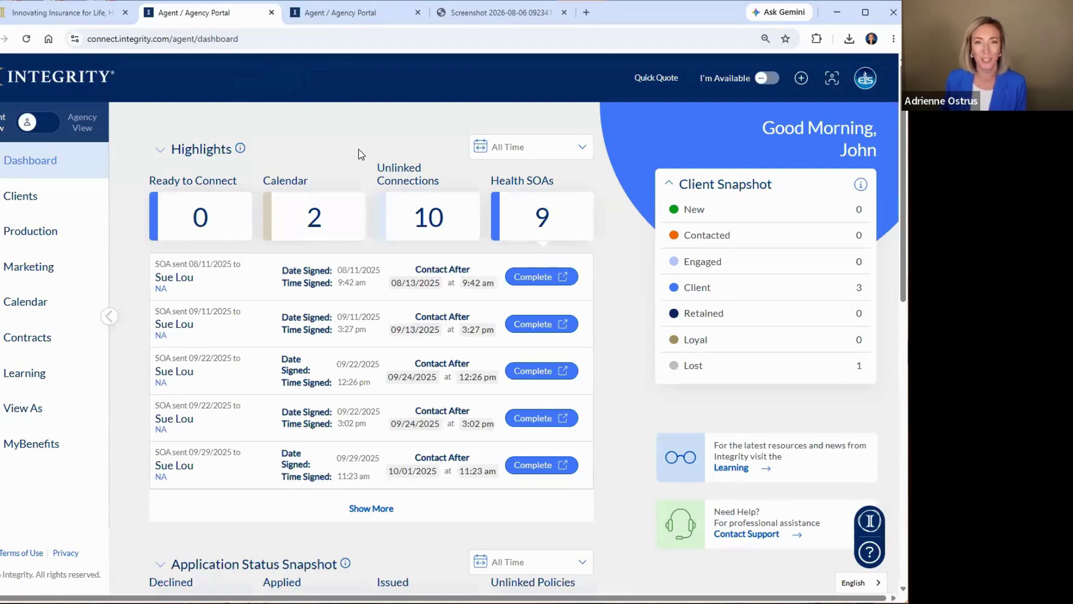
{"action": "scroll", "coordinate": [379, 144], "scroll_direction": "down", "scroll_amount": 4}
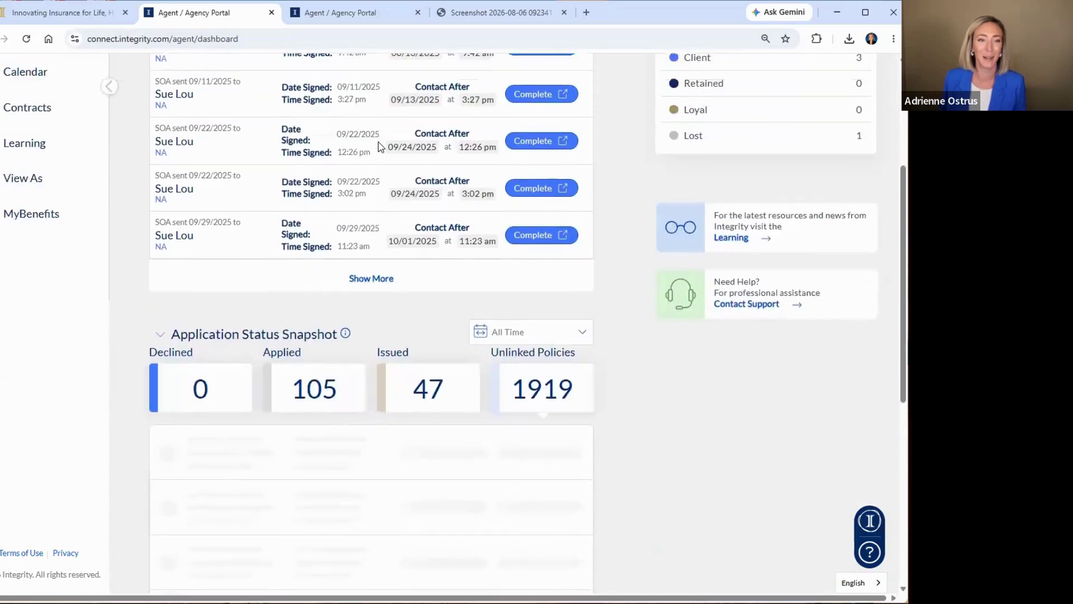
{"action": "scroll", "coordinate": [380, 145], "scroll_direction": "up", "scroll_amount": 4}
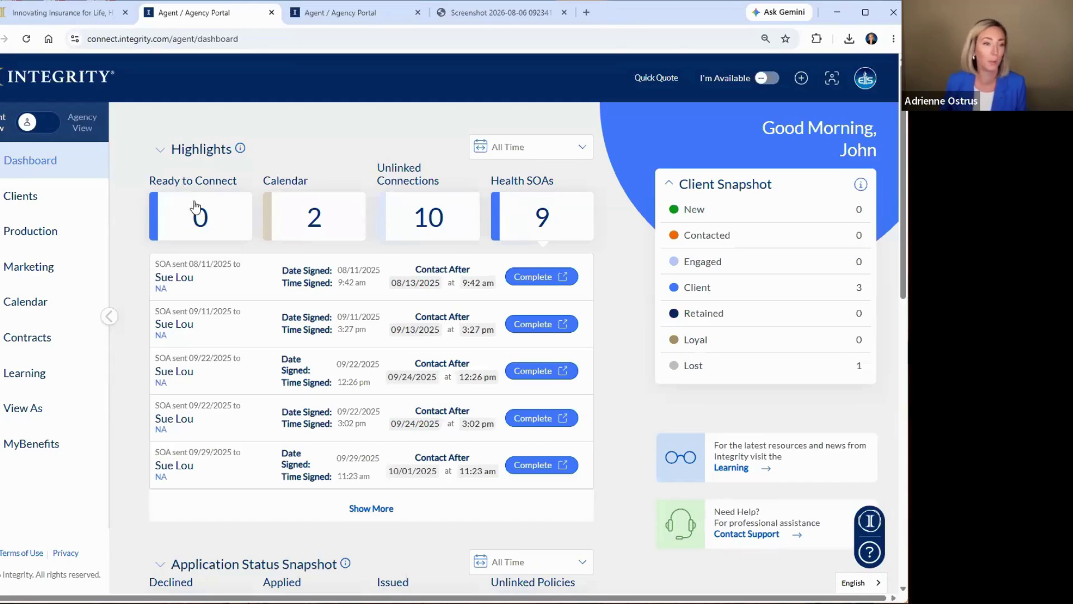
Step: Review the Ready to Connect highlight, then show the Calendar highlight and read the reminder about the signed application
{"action": "left_click_drag", "start_coordinate": [151, 178], "coordinate": [241, 182]}
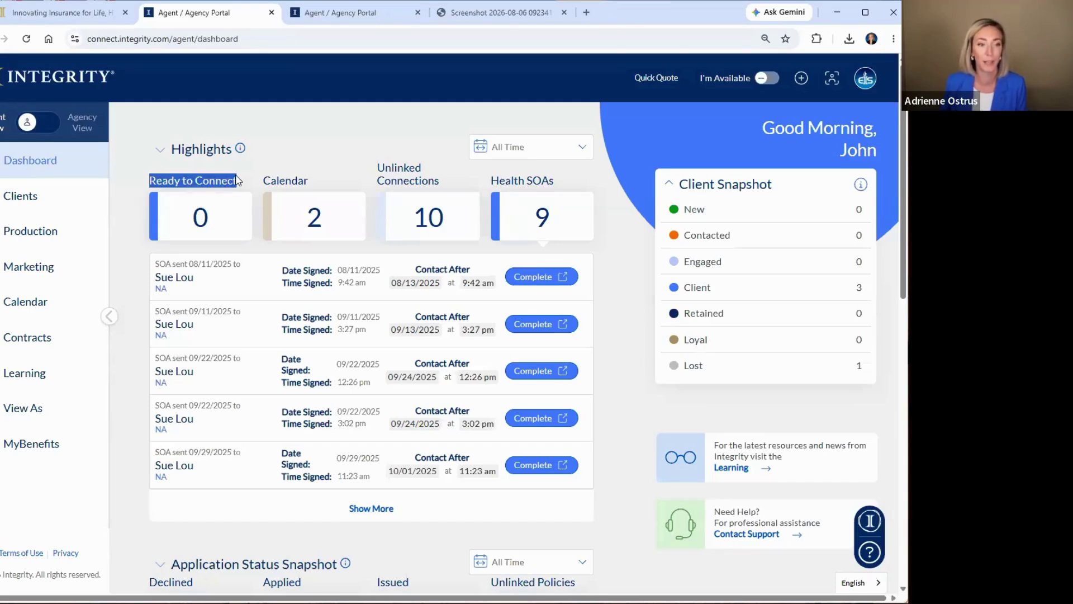
{"action": "left_click", "coordinate": [239, 184]}
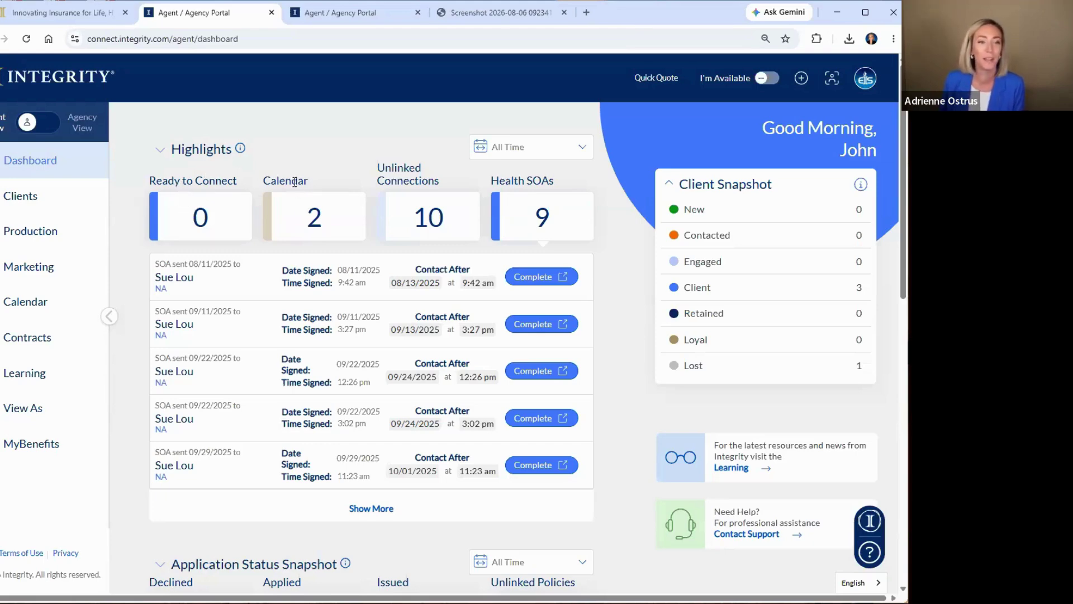
{"action": "left_click", "coordinate": [316, 221]}
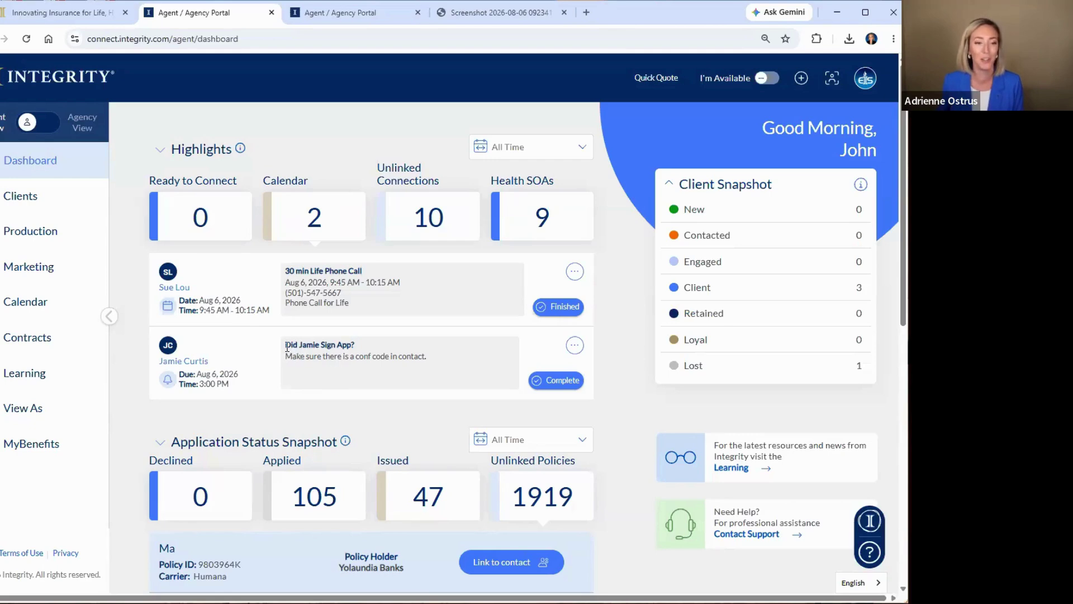
{"action": "left_click_drag", "start_coordinate": [286, 344], "coordinate": [448, 360]}
{"action": "left_click", "coordinate": [361, 356]}
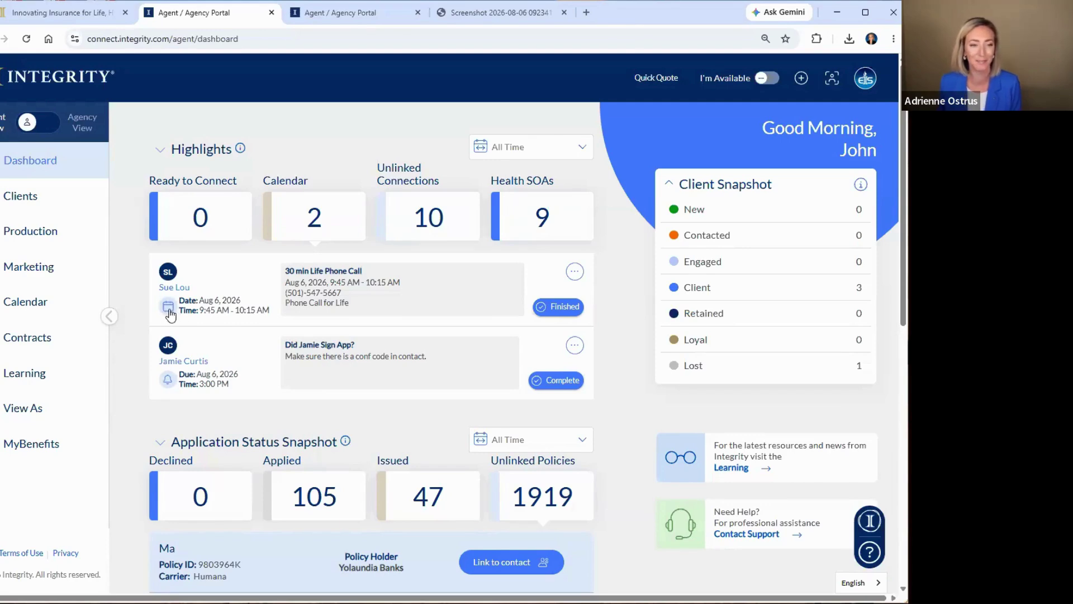
Step: Link the unlinked call of 10/10/2025 from Unlinked Connections to the existing contact Trash Can
{"action": "left_click", "coordinate": [432, 218]}
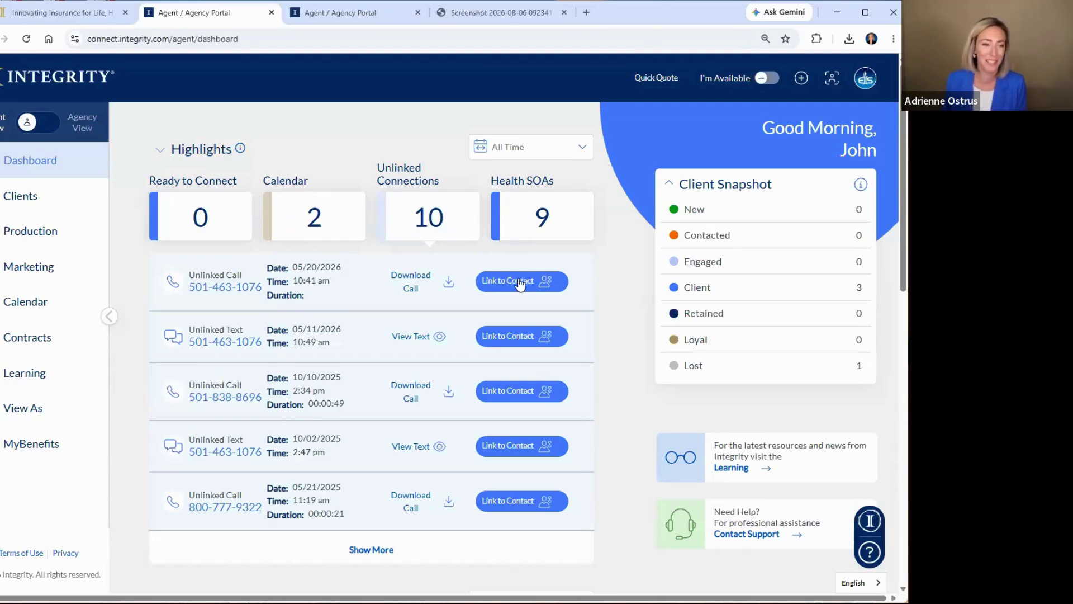
{"action": "left_click", "coordinate": [515, 391]}
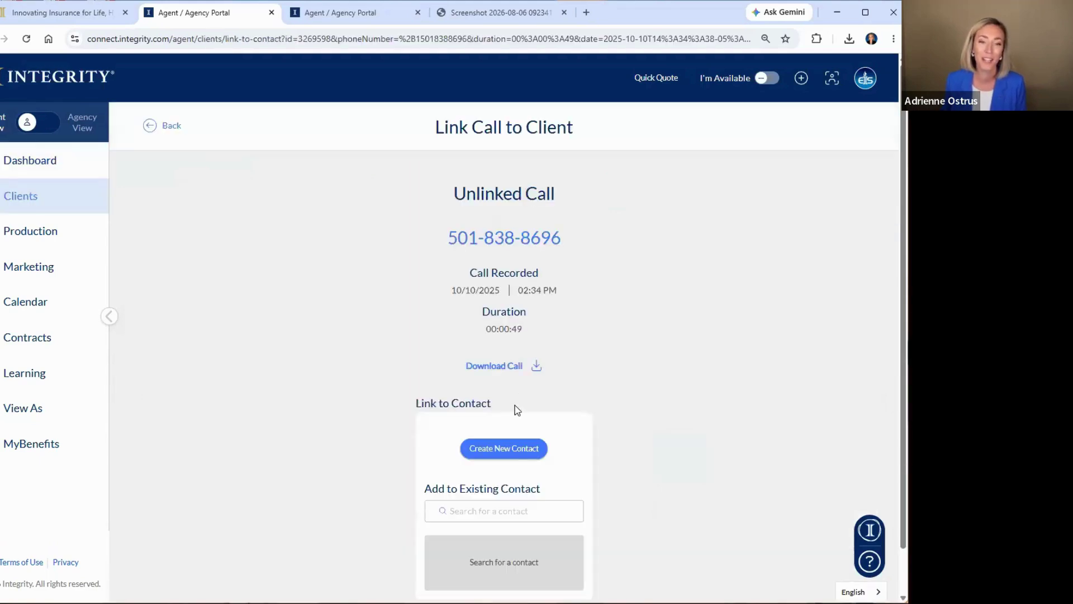
{"action": "left_click", "coordinate": [504, 511]}
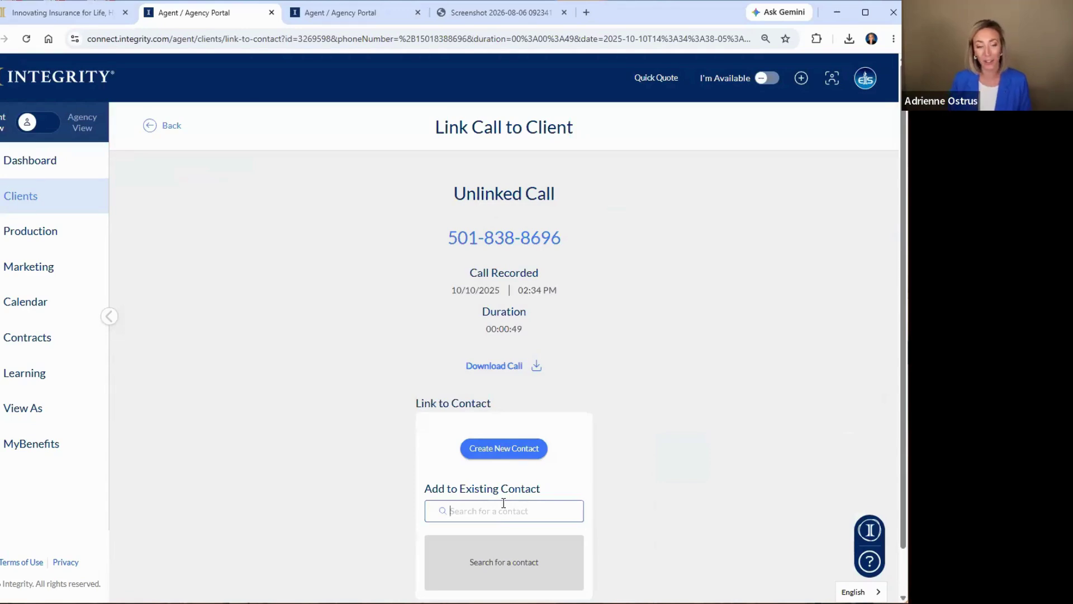
{"action": "type", "text": "trash can"}
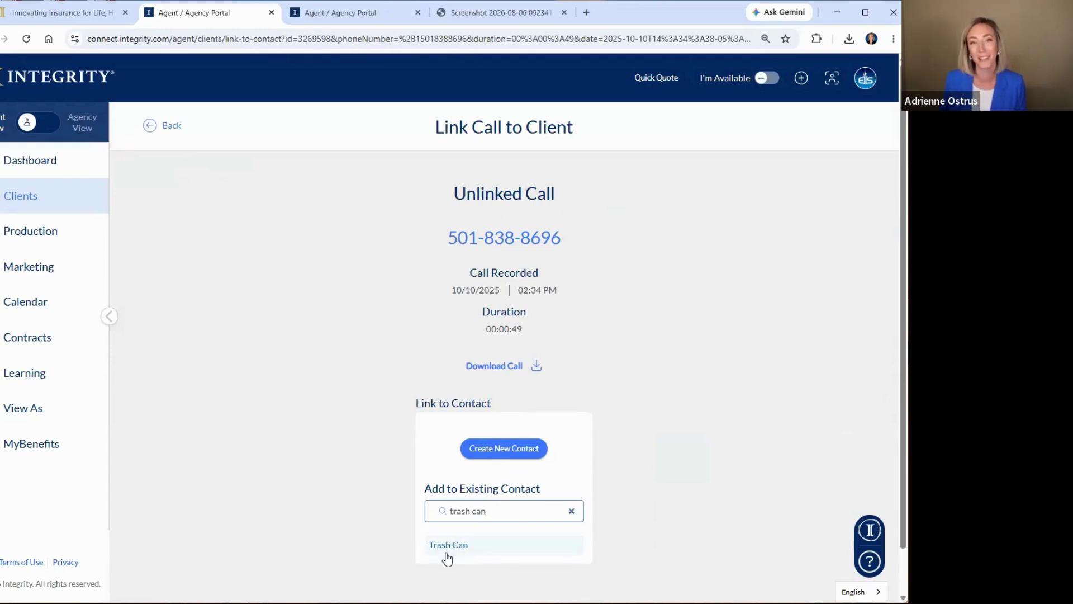
{"action": "left_click", "coordinate": [448, 546]}
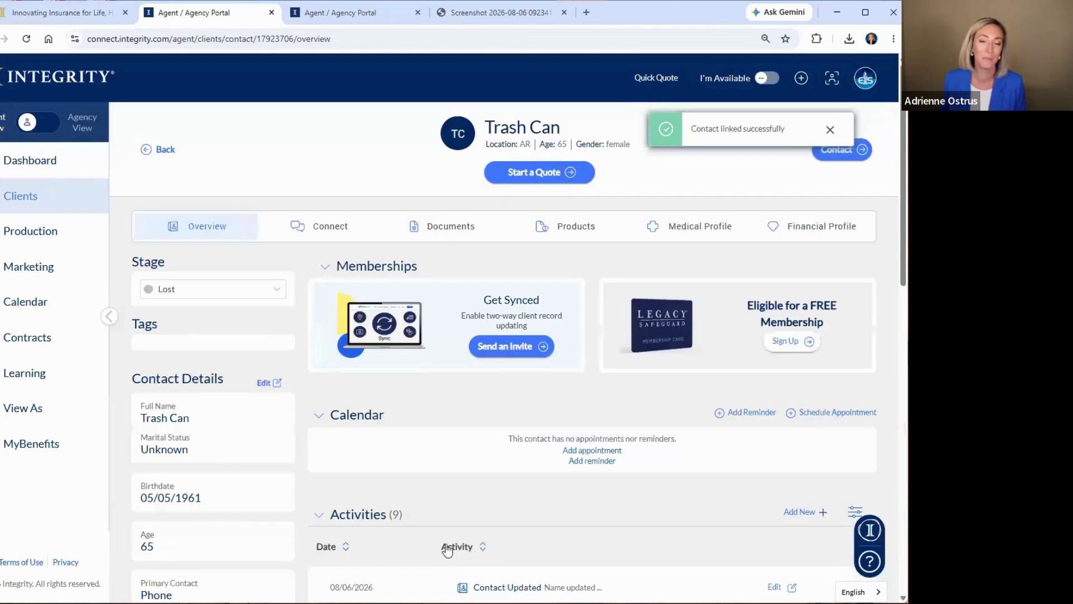
Step: Return to the dashboard and try to link the unlinked call of 05/20/2026 to its suggested possible match
{"action": "left_click", "coordinate": [63, 174]}
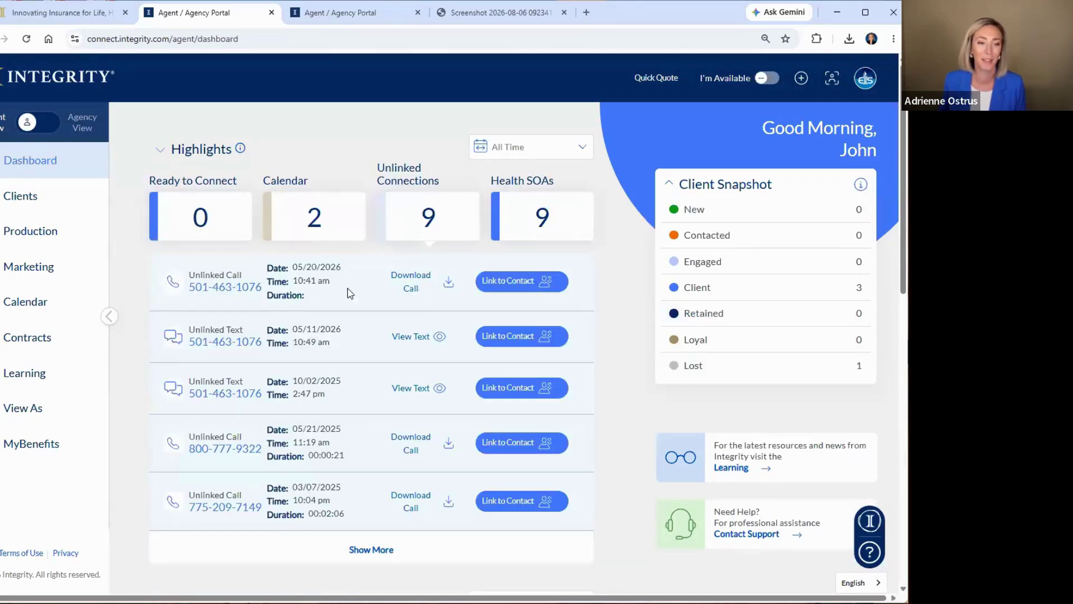
{"action": "left_click", "coordinate": [508, 283]}
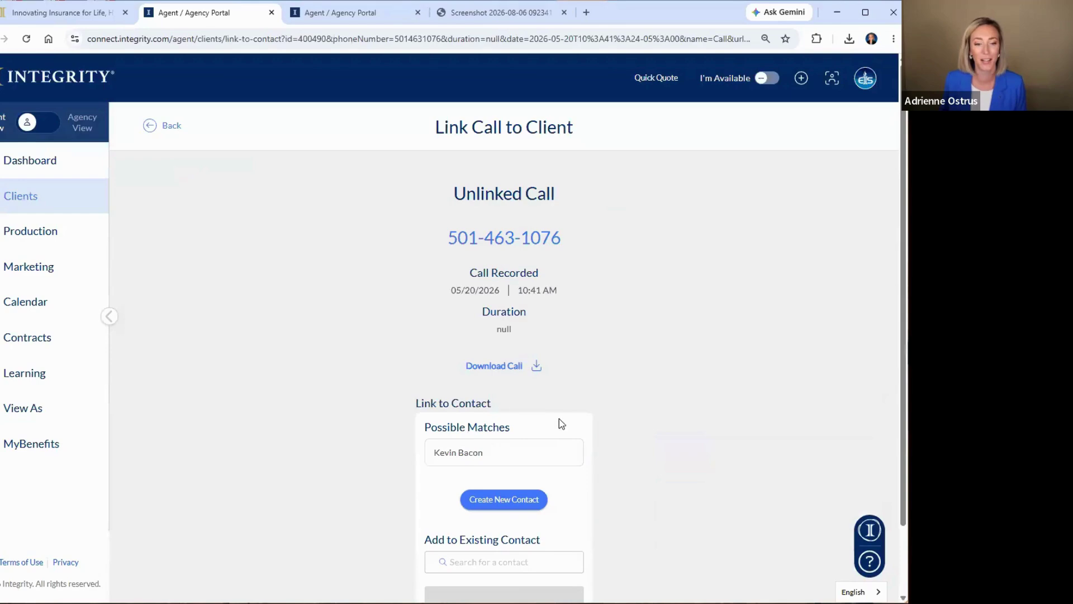
{"action": "scroll", "coordinate": [571, 424], "scroll_direction": "down", "scroll_amount": 2}
{"action": "scroll", "coordinate": [564, 358], "scroll_direction": "up", "scroll_amount": 2}
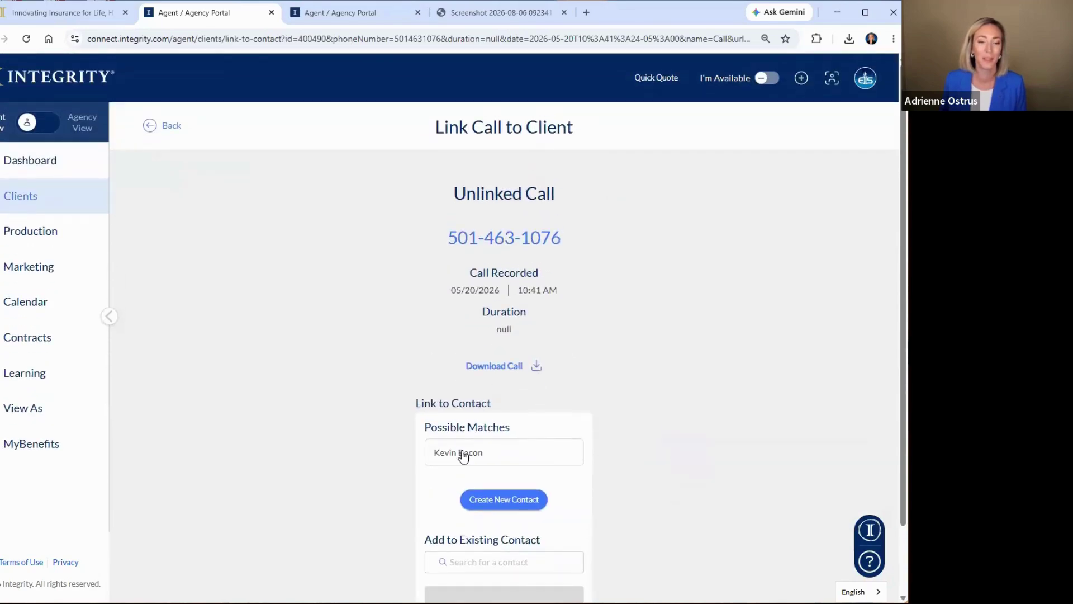
{"action": "left_click", "coordinate": [463, 454]}
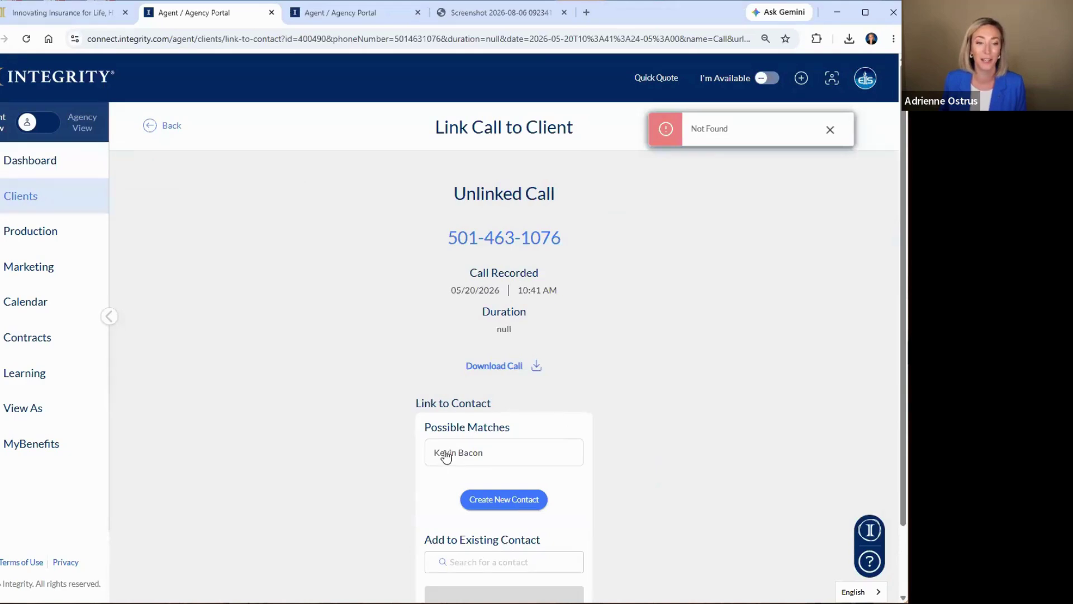
Step: Try to link the 05/20/2026 call by searching existing contacts by first name, and dismiss the notification
{"action": "scroll", "coordinate": [492, 481], "scroll_direction": "down", "scroll_amount": 2}
{"action": "left_click", "coordinate": [490, 492]}
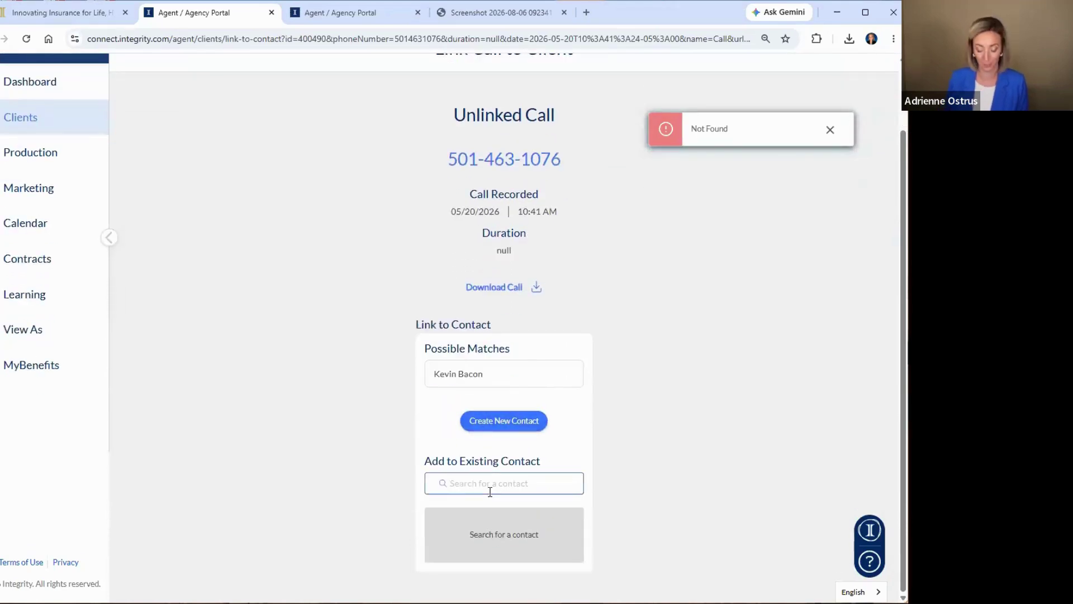
{"action": "type", "text": "kevin"}
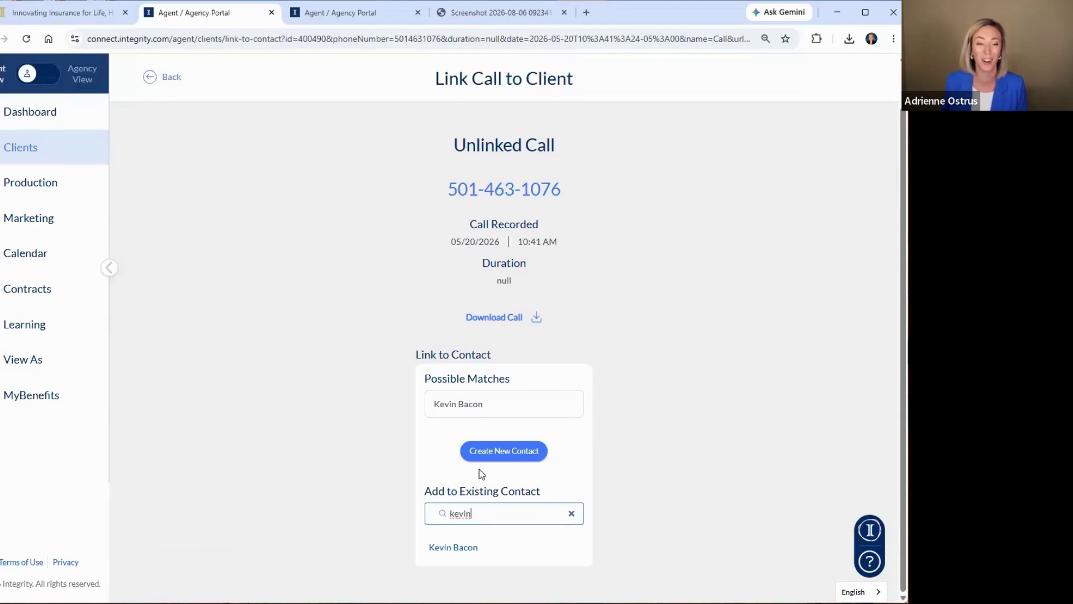
{"action": "left_click", "coordinate": [462, 548]}
{"action": "scroll", "coordinate": [670, 218], "scroll_direction": "up", "scroll_amount": 1}
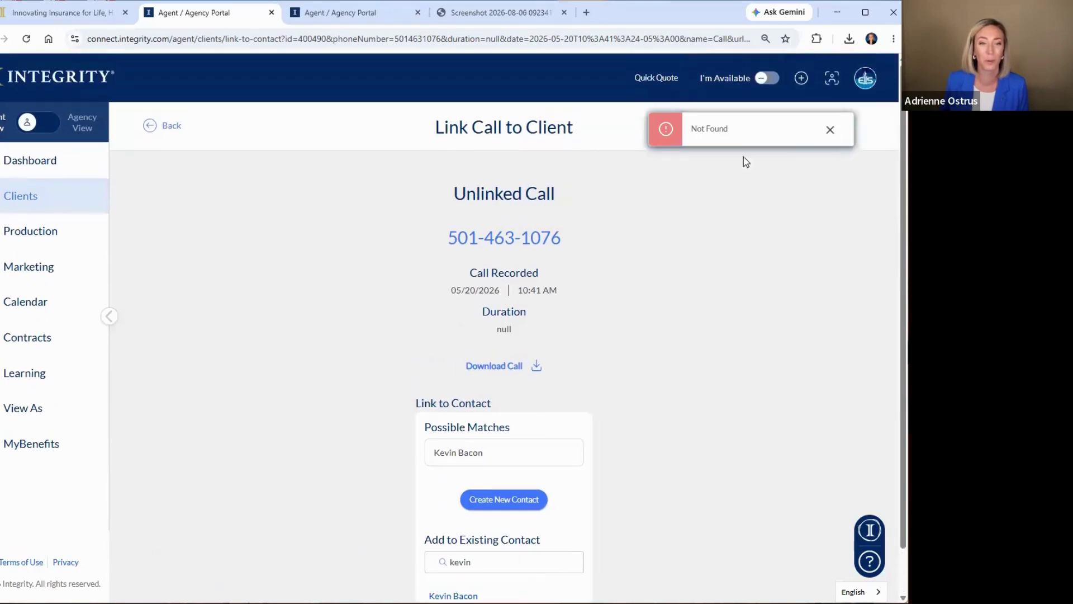
{"action": "left_click", "coordinate": [829, 132]}
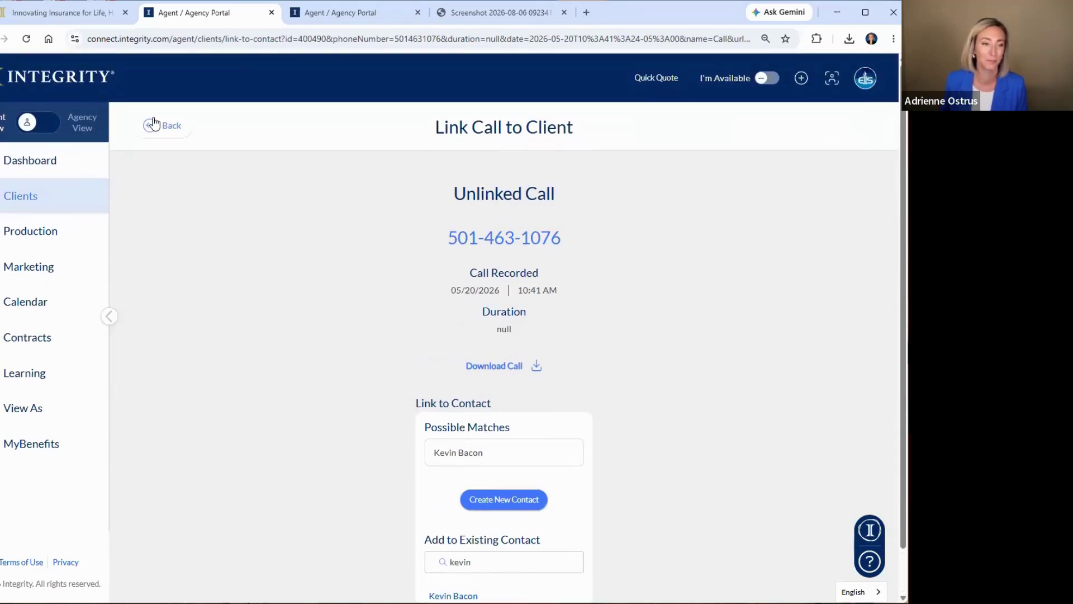
Step: Return to the dashboard, show the Health SOAs highlight and review the first SOA entry
{"action": "left_click", "coordinate": [18, 161]}
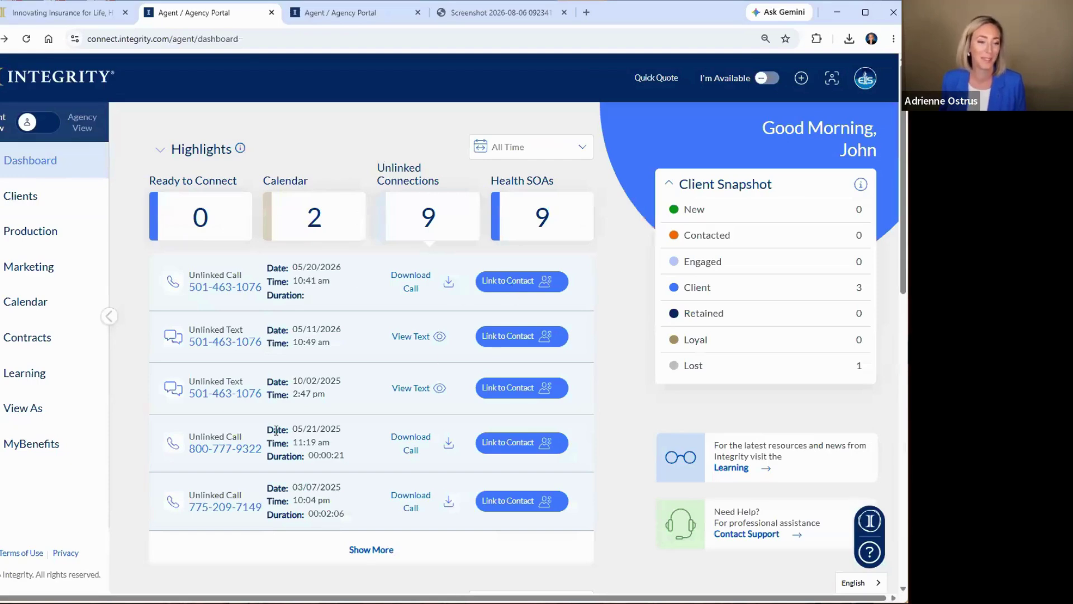
{"action": "left_click", "coordinate": [549, 216]}
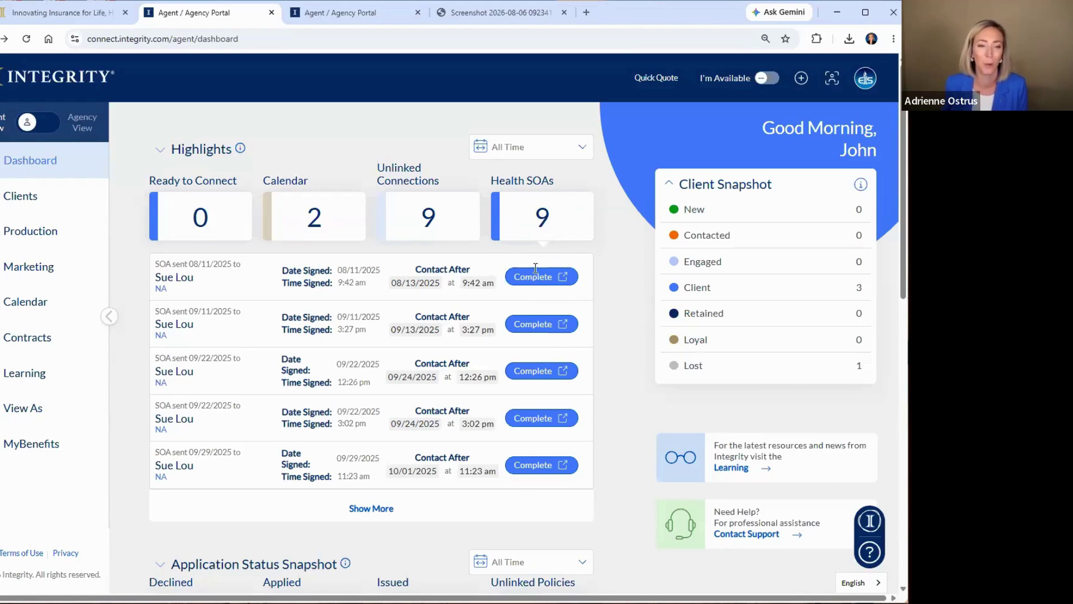
{"action": "double_click", "coordinate": [215, 263]}
{"action": "left_click", "coordinate": [255, 271]}
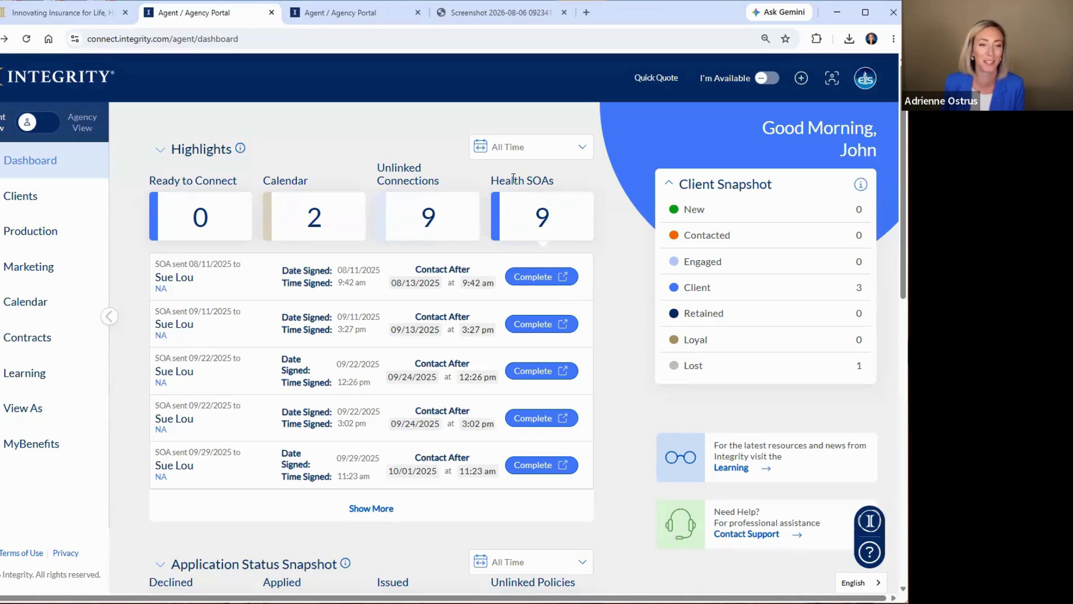
Step: Examine the Application Status Snapshot, focusing on the Unlinked Policies list and its options for linking to a contact
{"action": "scroll", "coordinate": [601, 328], "scroll_direction": "down", "scroll_amount": 3}
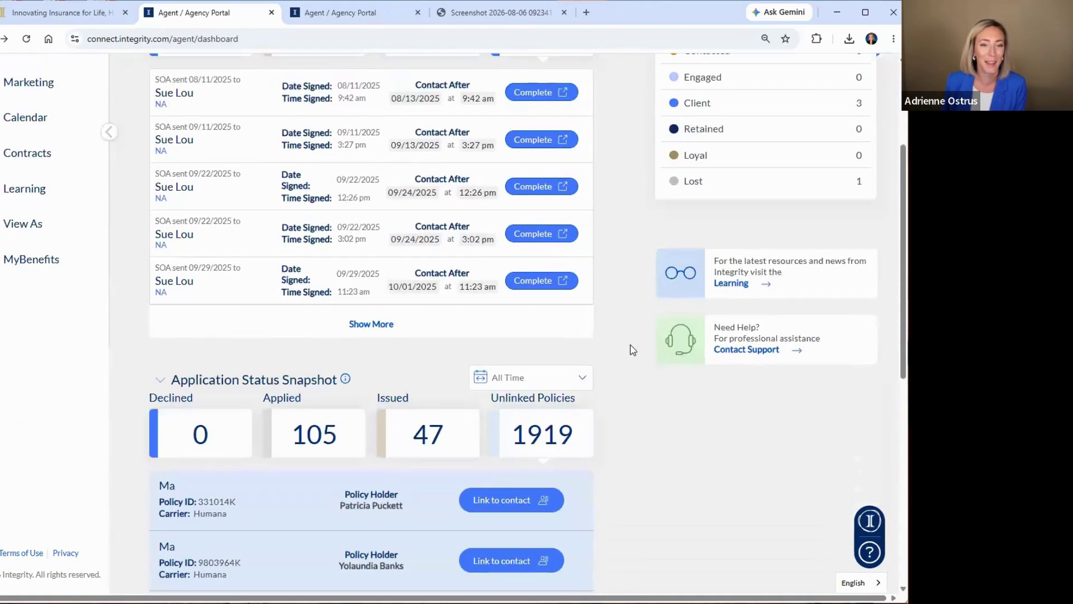
{"action": "scroll", "coordinate": [643, 361], "scroll_direction": "down", "scroll_amount": 6}
{"action": "scroll", "coordinate": [578, 352], "scroll_direction": "up", "scroll_amount": 2}
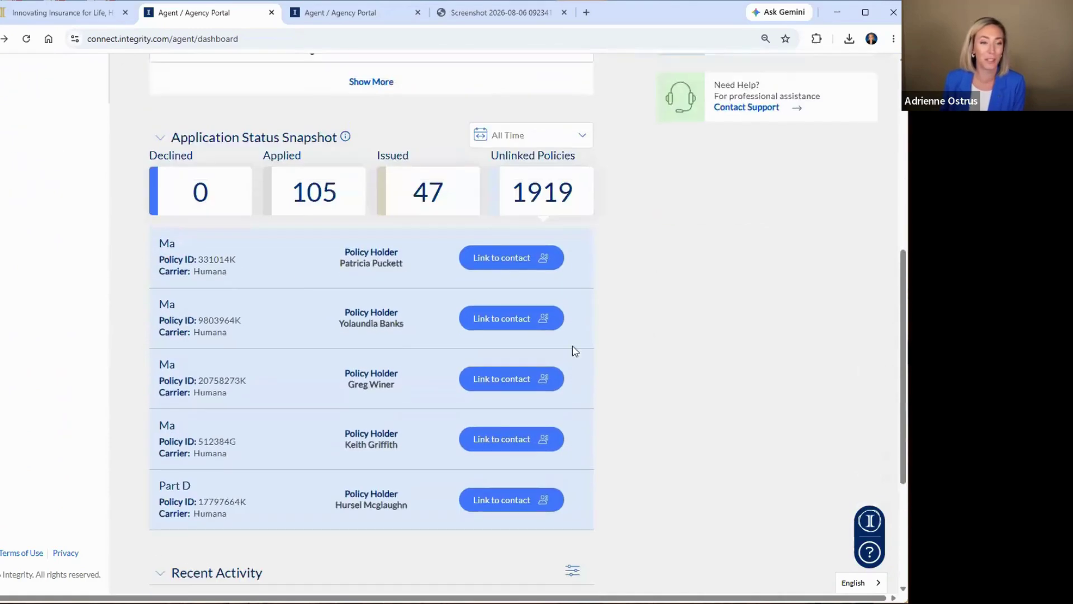
{"action": "scroll", "coordinate": [575, 351], "scroll_direction": "up", "scroll_amount": 1}
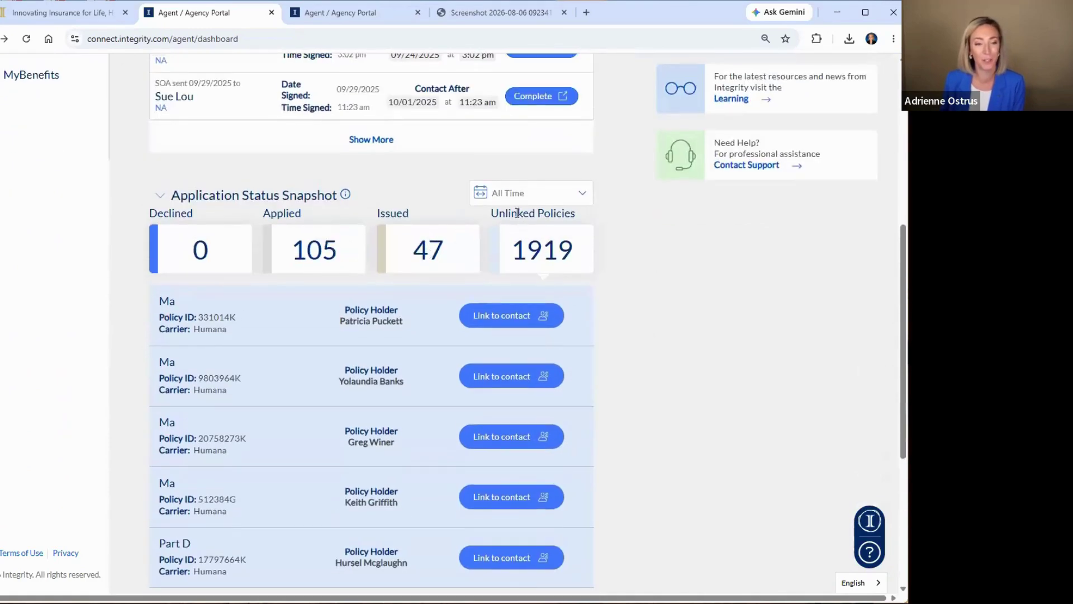
{"action": "mouse_move", "coordinate": [485, 215]}
{"action": "left_mouse_down"}
{"action": "mouse_move", "coordinate": [551, 213]}
{"action": "mouse_move", "coordinate": [491, 217]}
{"action": "left_mouse_up"}
{"action": "left_click", "coordinate": [571, 213]}
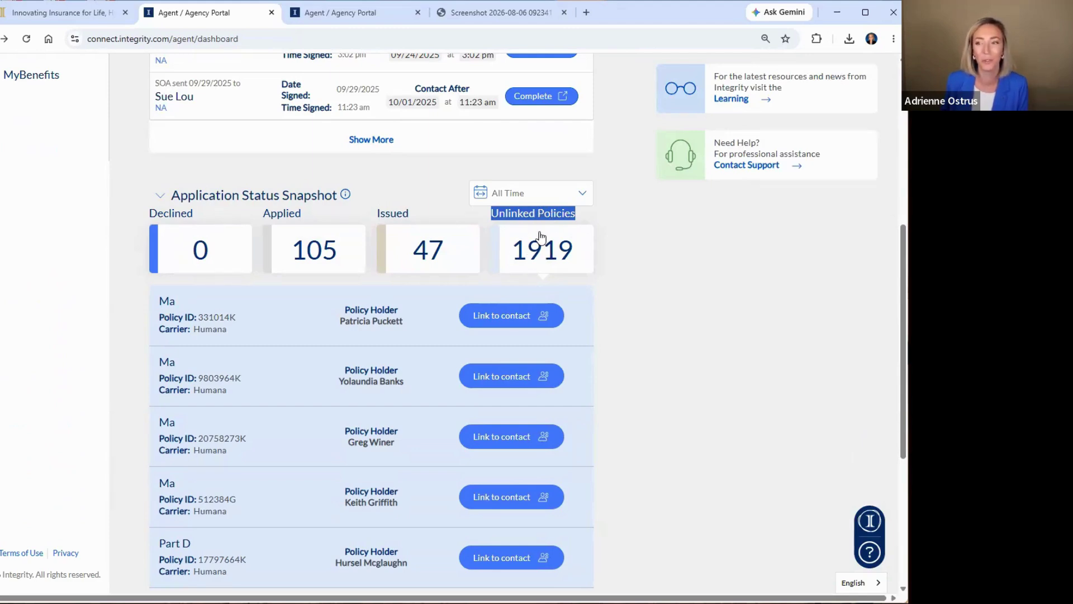
{"action": "scroll", "coordinate": [626, 303], "scroll_direction": "down", "scroll_amount": 2}
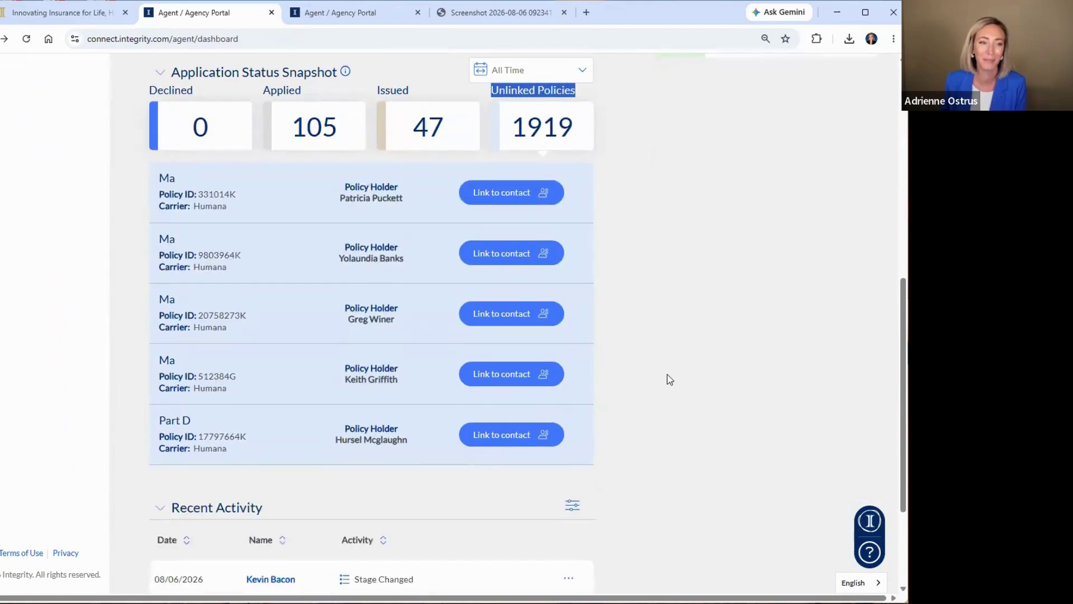
{"action": "scroll", "coordinate": [689, 368], "scroll_direction": "up", "scroll_amount": 1}
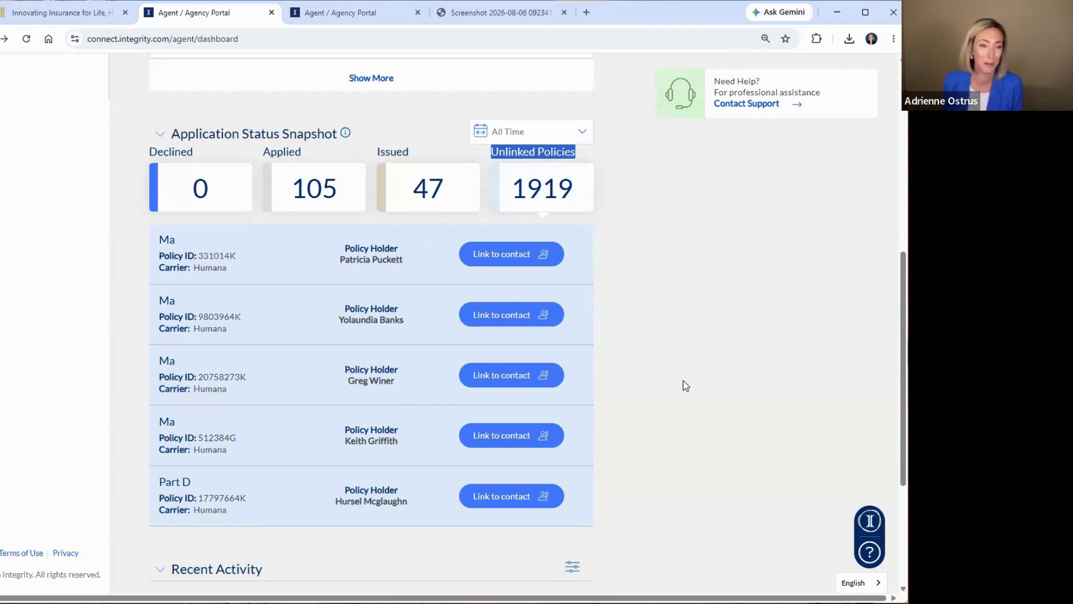
Step: Review the Recent Activity list, the Application Status Snapshot again and the Client Snapshot on the dashboard
{"action": "scroll", "coordinate": [675, 384], "scroll_direction": "down", "scroll_amount": 4}
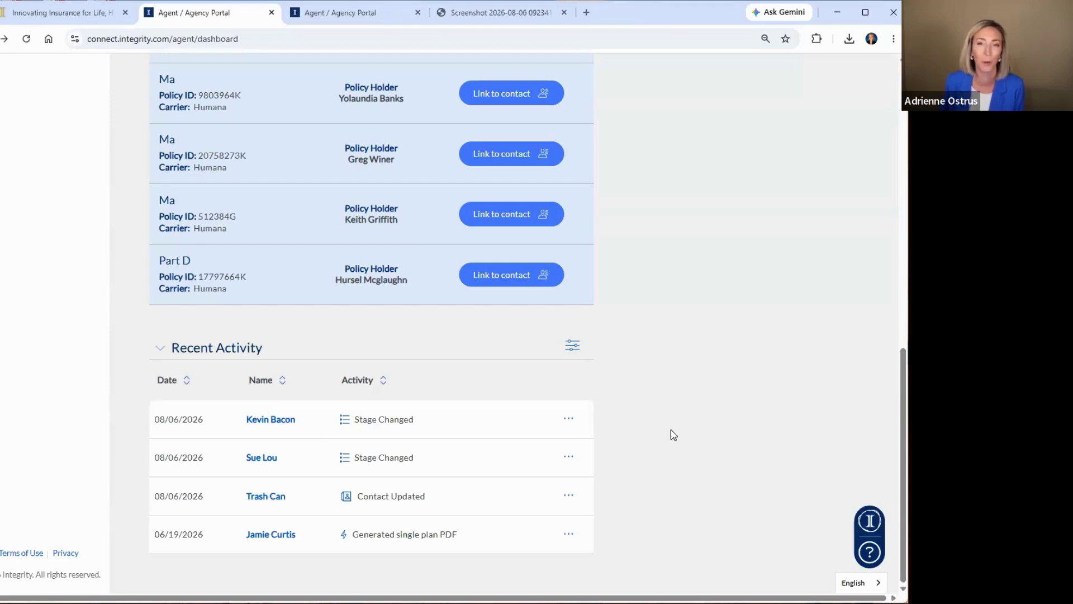
{"action": "scroll", "coordinate": [685, 469], "scroll_direction": "up", "scroll_amount": 10}
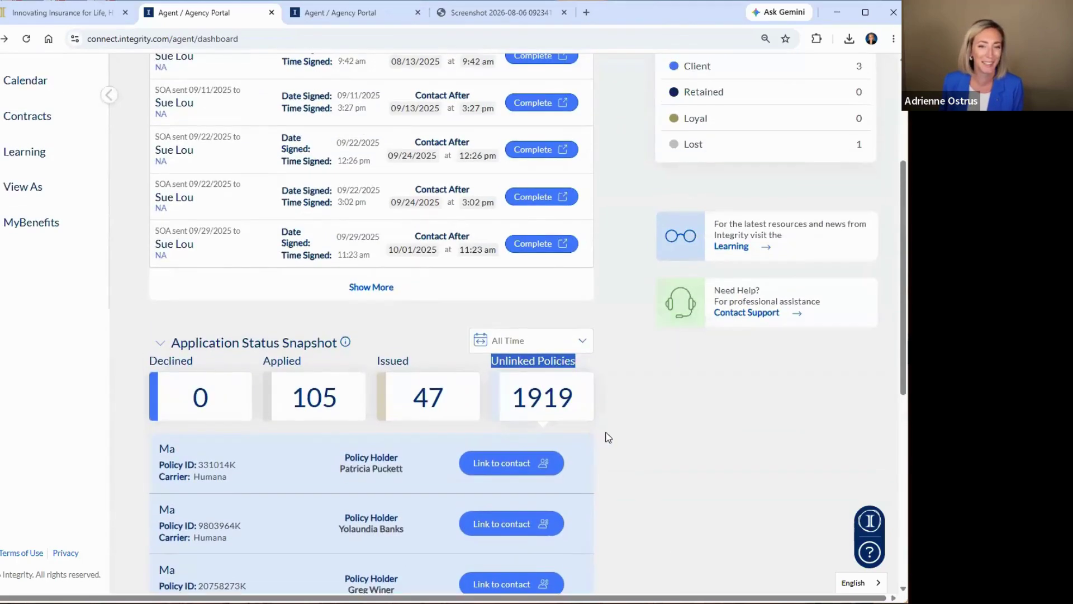
{"action": "scroll", "coordinate": [615, 434], "scroll_direction": "up", "scroll_amount": 1}
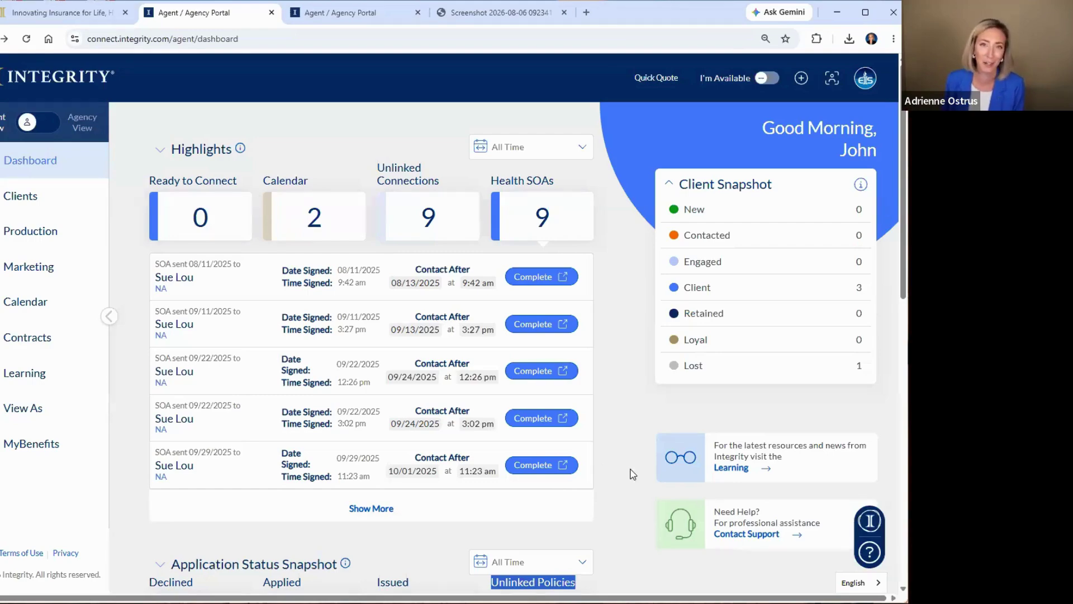
{"action": "scroll", "coordinate": [630, 471], "scroll_direction": "down", "scroll_amount": 5}
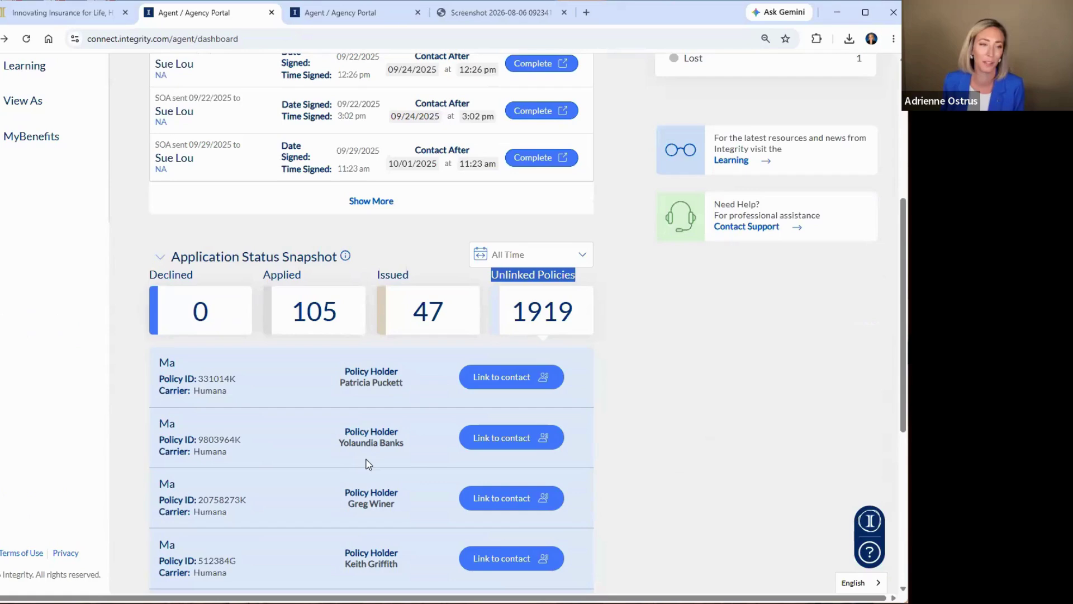
{"action": "scroll", "coordinate": [663, 530], "scroll_direction": "up", "scroll_amount": 5}
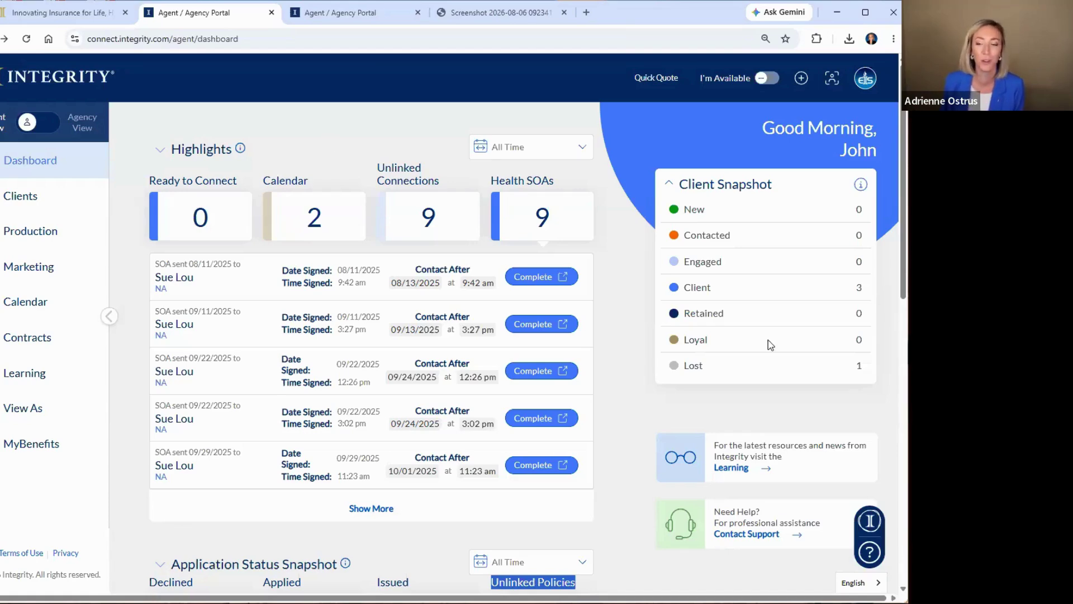
Step: Open the client list, review the blank Add New Contact form and return to the list without adding a contact
{"action": "left_click", "coordinate": [21, 202]}
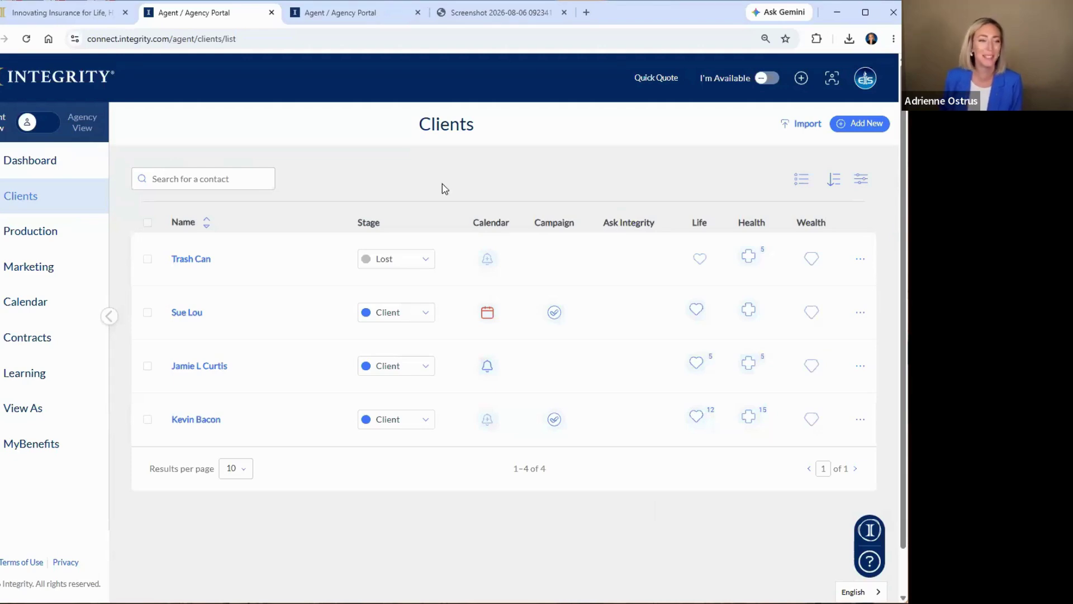
{"action": "left_click", "coordinate": [866, 128]}
{"action": "left_click", "coordinate": [232, 228]}
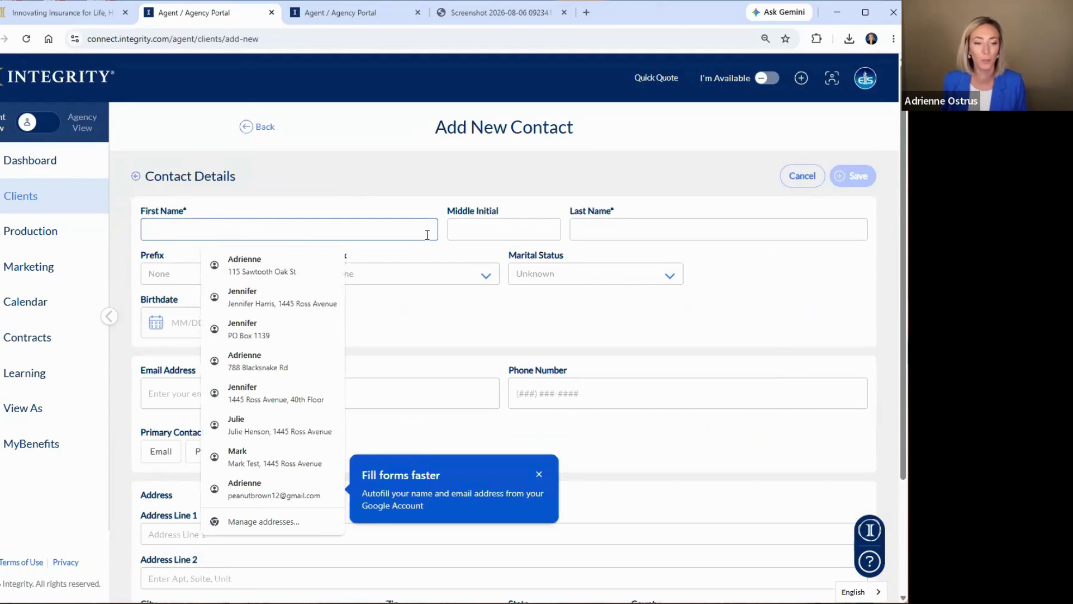
{"action": "left_click", "coordinate": [380, 192]}
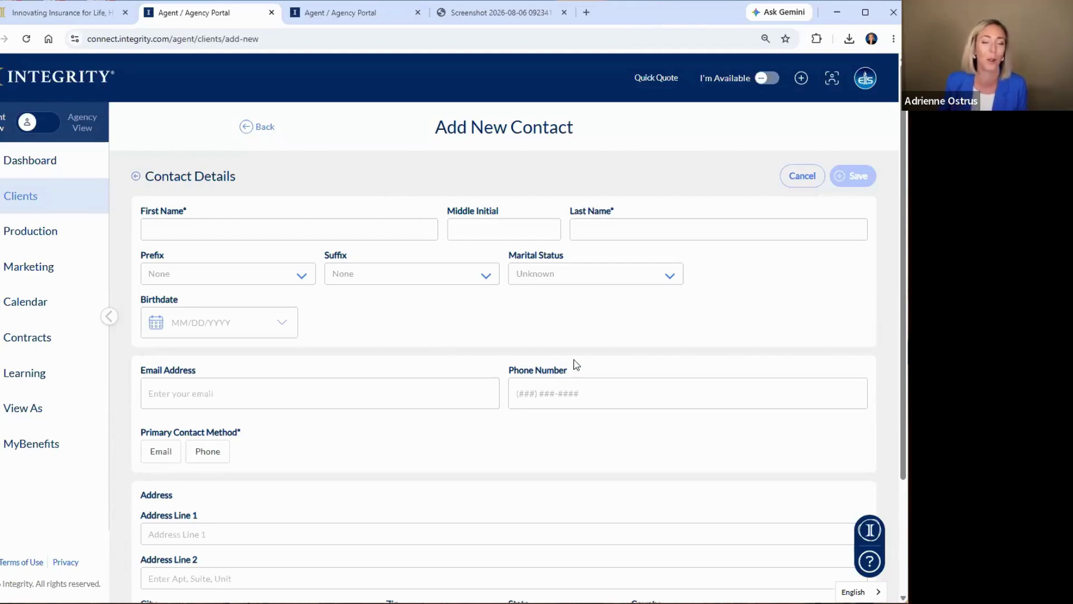
{"action": "scroll", "coordinate": [589, 375], "scroll_direction": "down", "scroll_amount": 1}
{"action": "scroll", "coordinate": [589, 375], "scroll_direction": "down", "scroll_amount": 5}
{"action": "scroll", "coordinate": [586, 371], "scroll_direction": "up", "scroll_amount": 5}
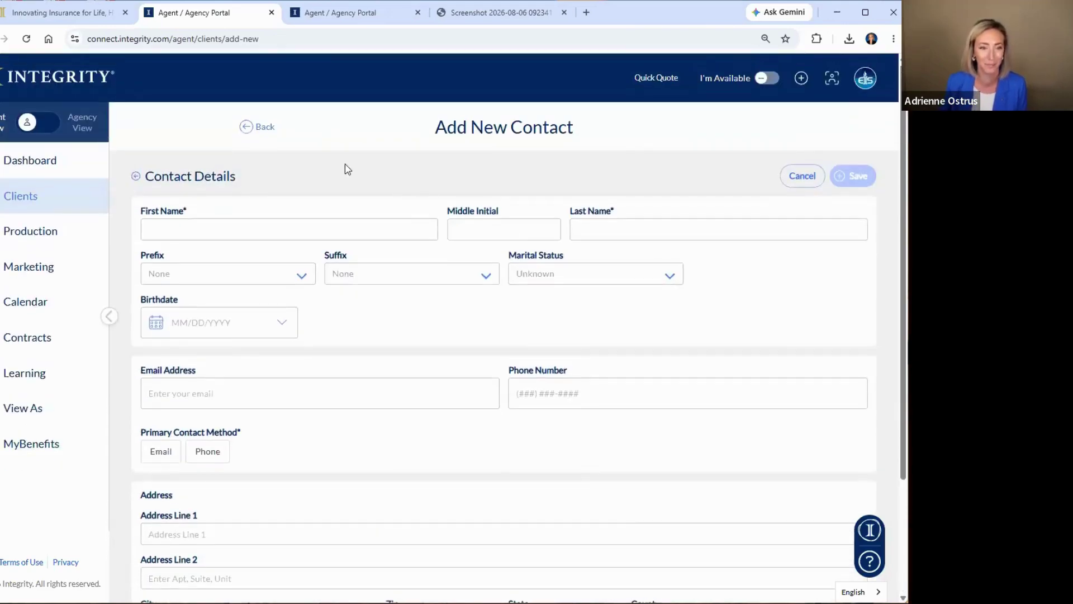
{"action": "left_click", "coordinate": [258, 125]}
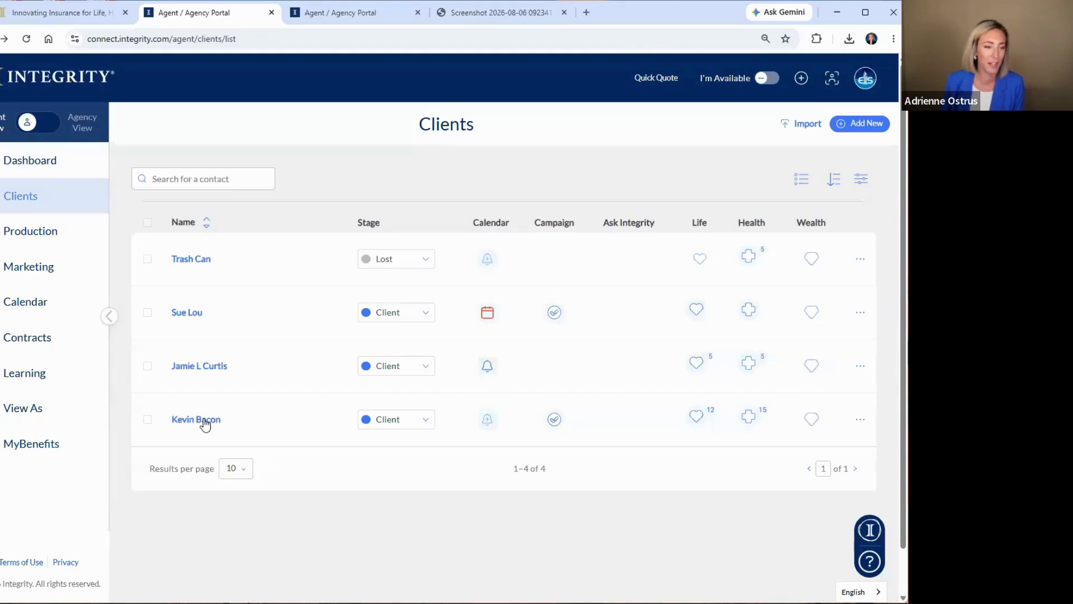
Step: View the last listed contact's record and the Import Clients page, returning to the client list after each
{"action": "left_click", "coordinate": [204, 421]}
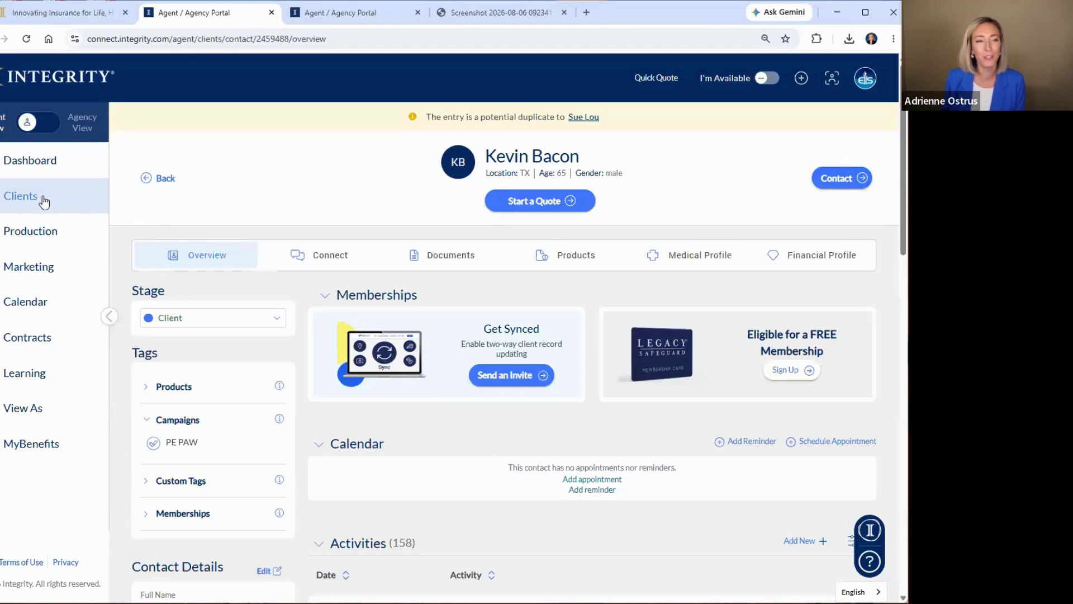
{"action": "left_click", "coordinate": [163, 180]}
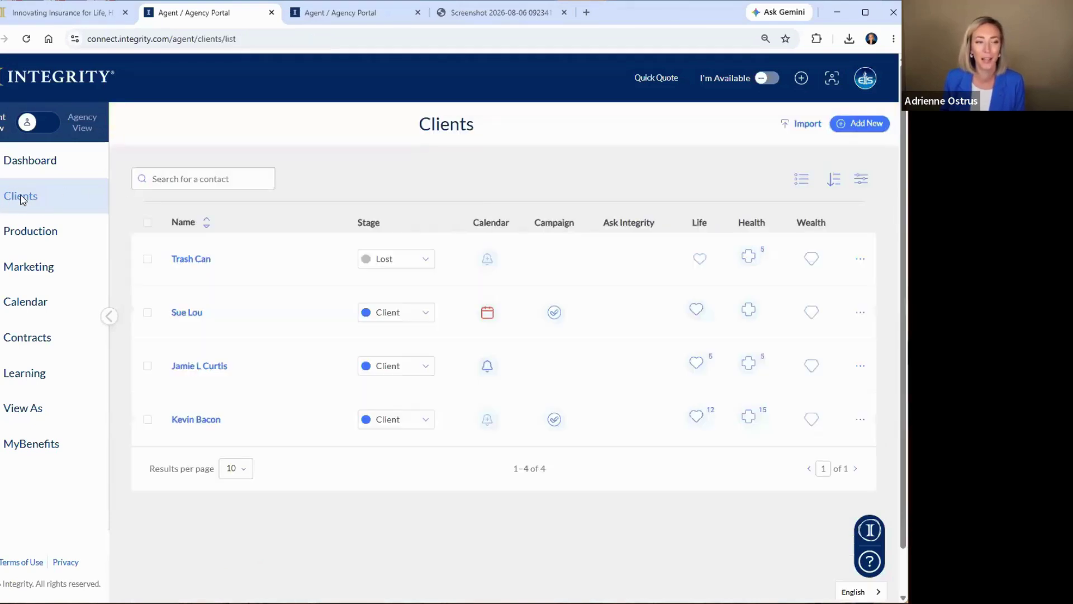
{"action": "left_click", "coordinate": [794, 127]}
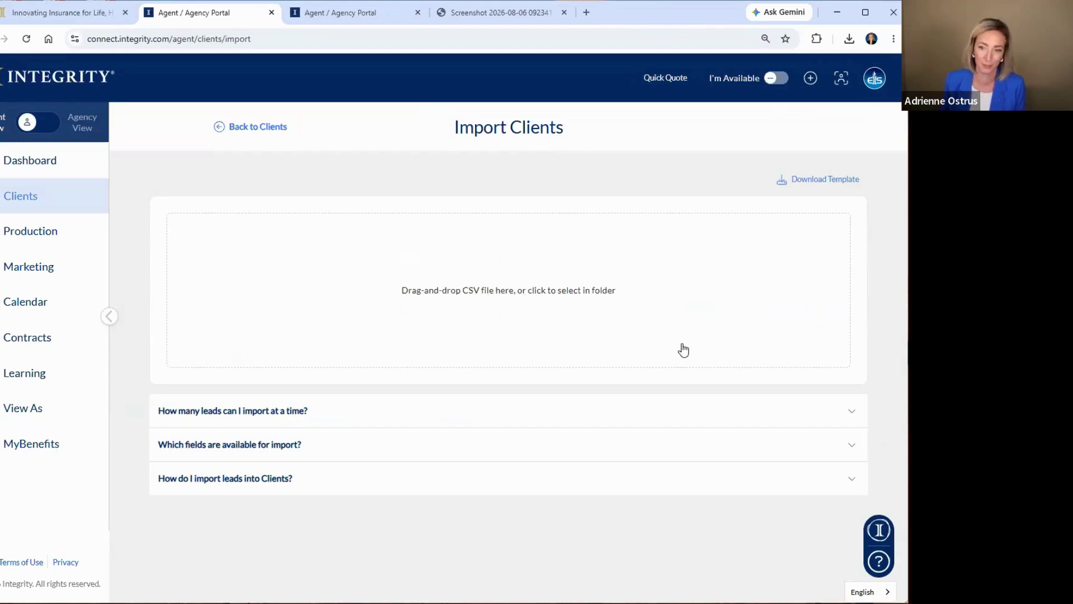
{"action": "left_click", "coordinate": [256, 132]}
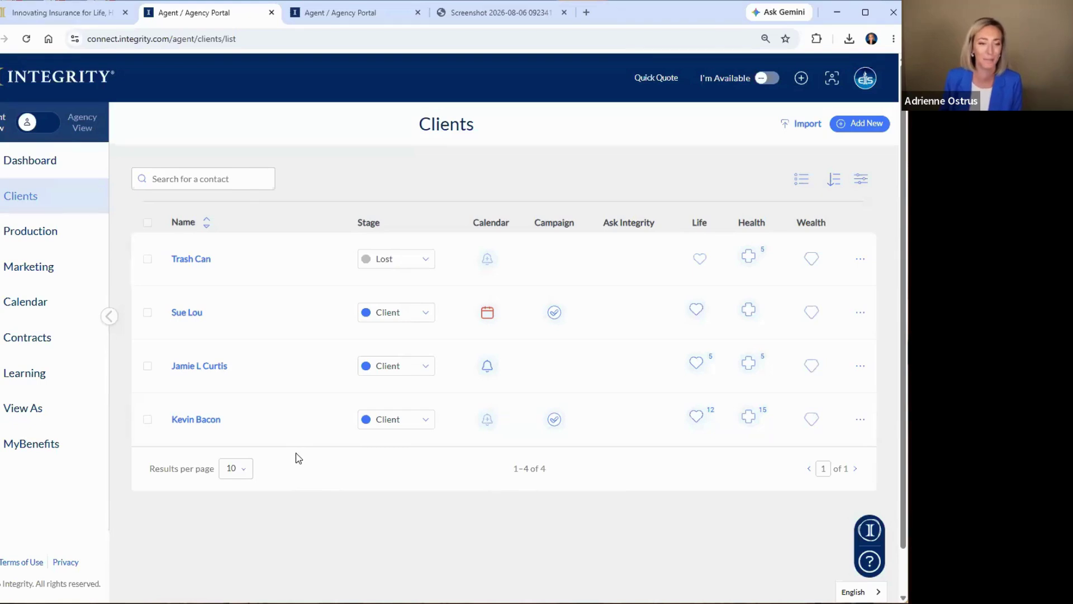
Step: Open the last listed contact's overview and expand the Custom Tags and Memberships groups in the tags section
{"action": "left_click", "coordinate": [195, 423]}
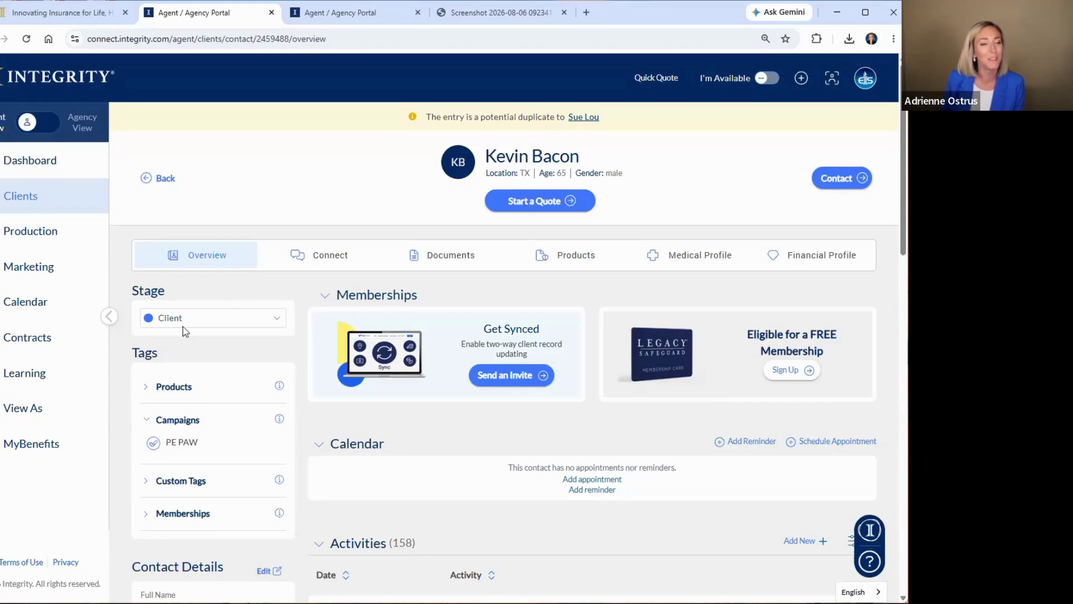
{"action": "scroll", "coordinate": [183, 327], "scroll_direction": "down", "scroll_amount": 2}
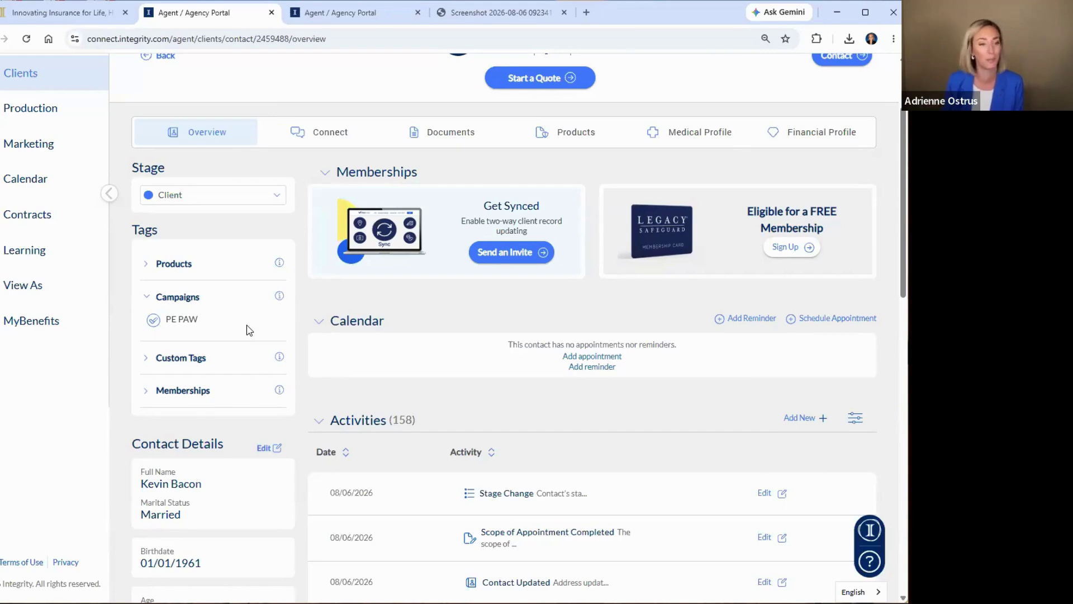
{"action": "left_click", "coordinate": [147, 361]}
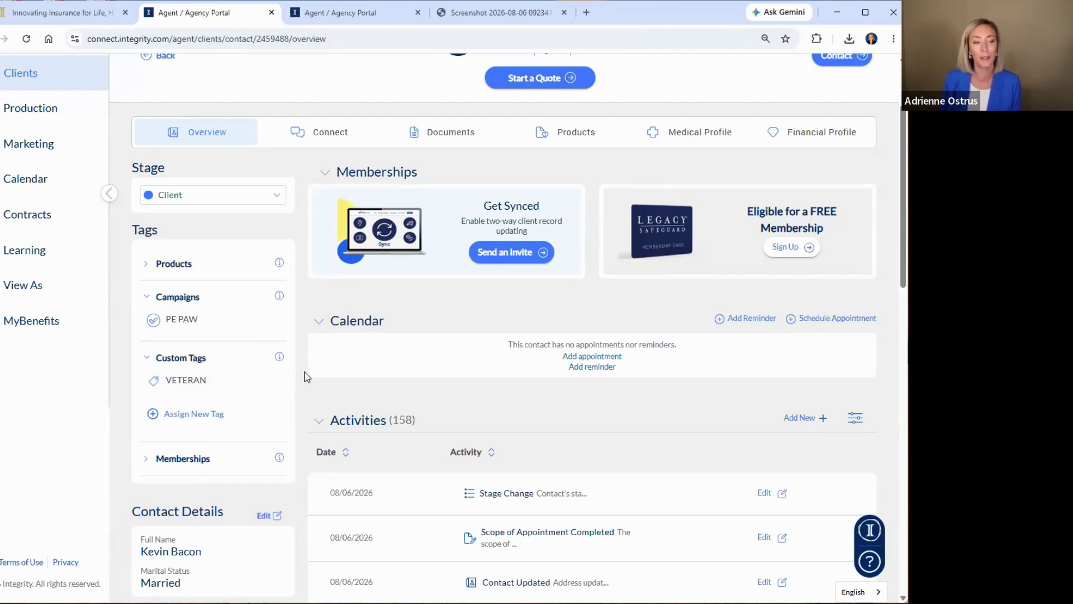
{"action": "scroll", "coordinate": [474, 119], "scroll_direction": "up", "scroll_amount": 1}
{"action": "scroll", "coordinate": [141, 246], "scroll_direction": "down", "scroll_amount": 2}
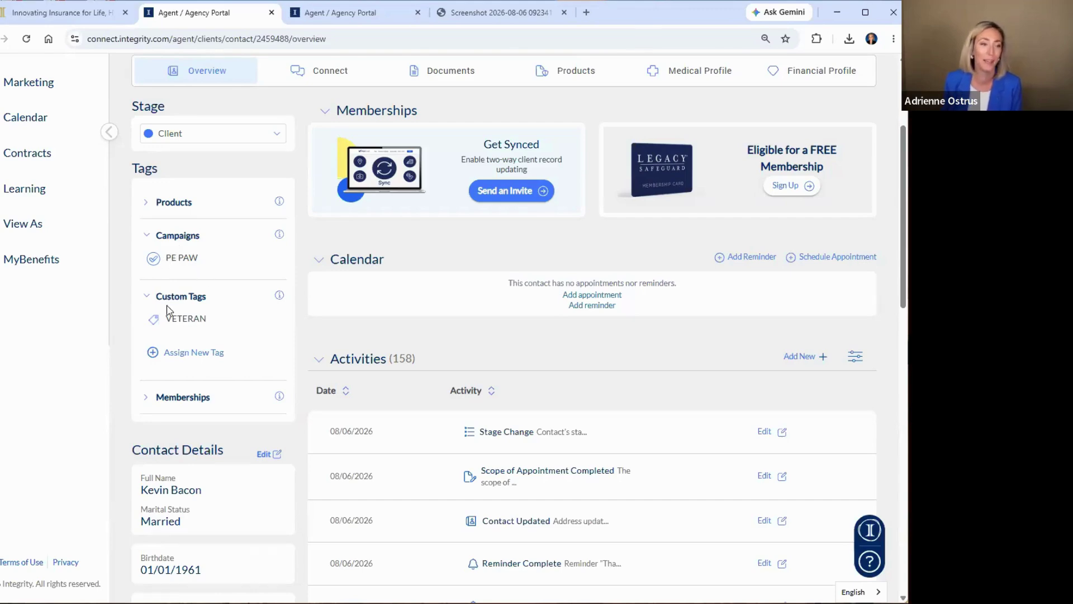
{"action": "mouse_move", "coordinate": [159, 322]}
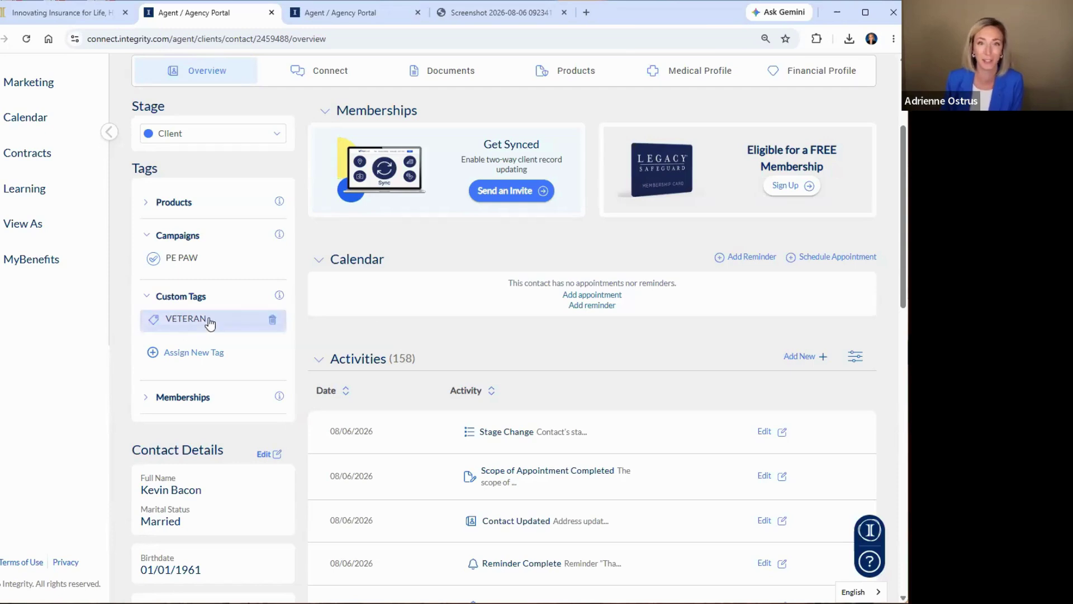
{"action": "left_click", "coordinate": [147, 397]}
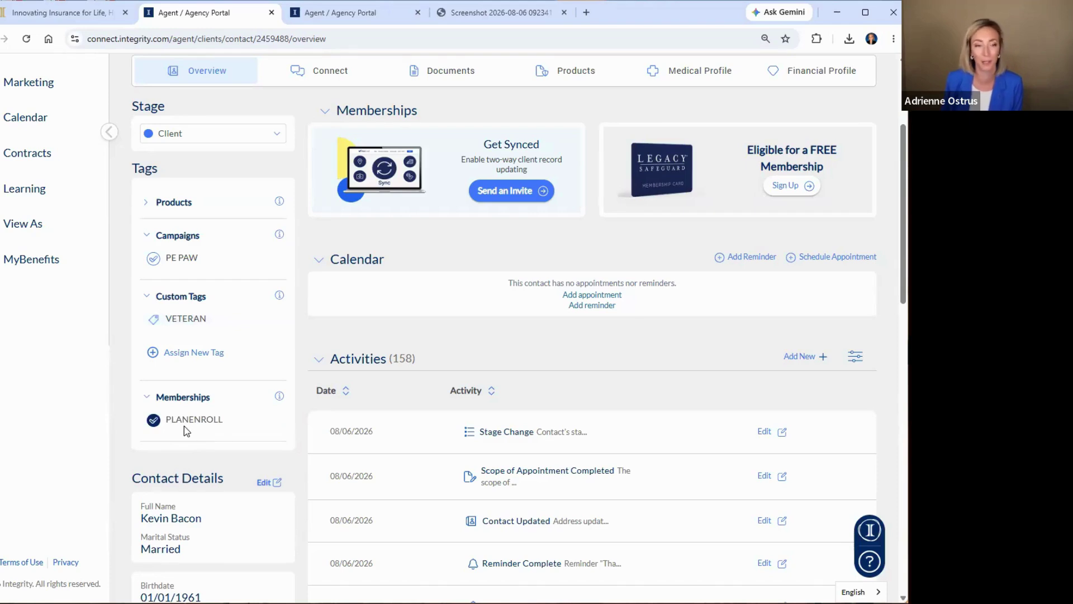
Step: Expand the contact's Products tags, look through the list and collapse it again
{"action": "left_click", "coordinate": [148, 204]}
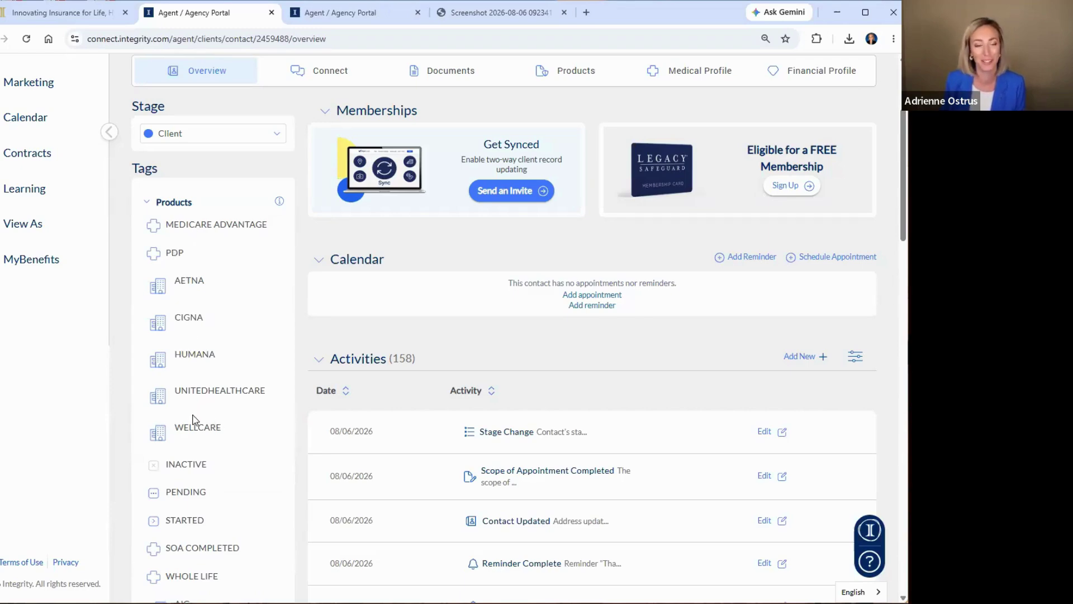
{"action": "scroll", "coordinate": [195, 413], "scroll_direction": "down", "scroll_amount": 3}
{"action": "scroll", "coordinate": [218, 492], "scroll_direction": "down", "scroll_amount": 3}
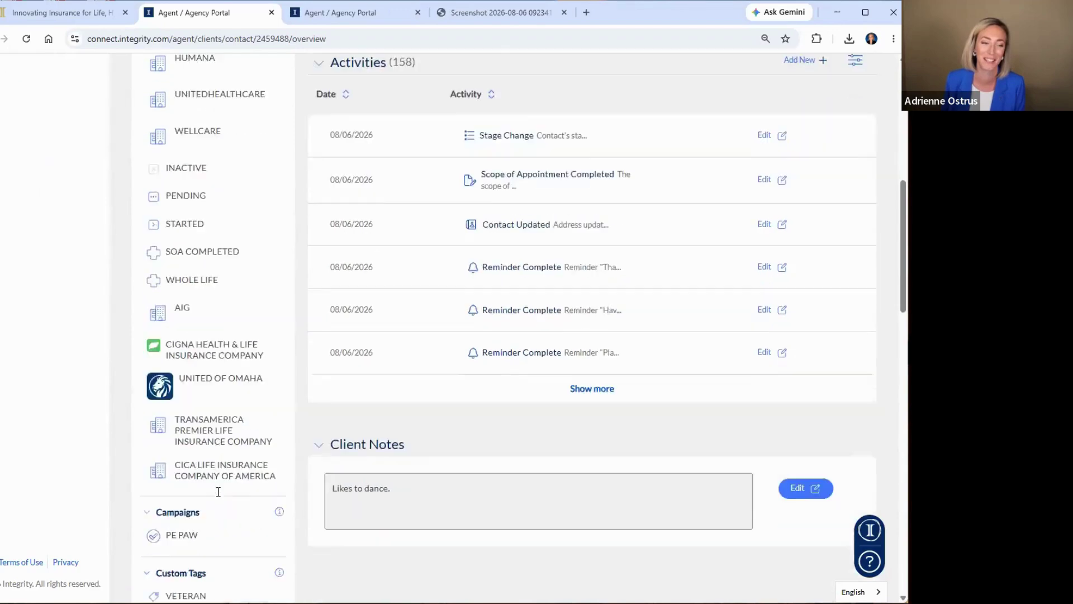
{"action": "scroll", "coordinate": [215, 453], "scroll_direction": "up", "scroll_amount": 2}
{"action": "scroll", "coordinate": [215, 448], "scroll_direction": "up", "scroll_amount": 6}
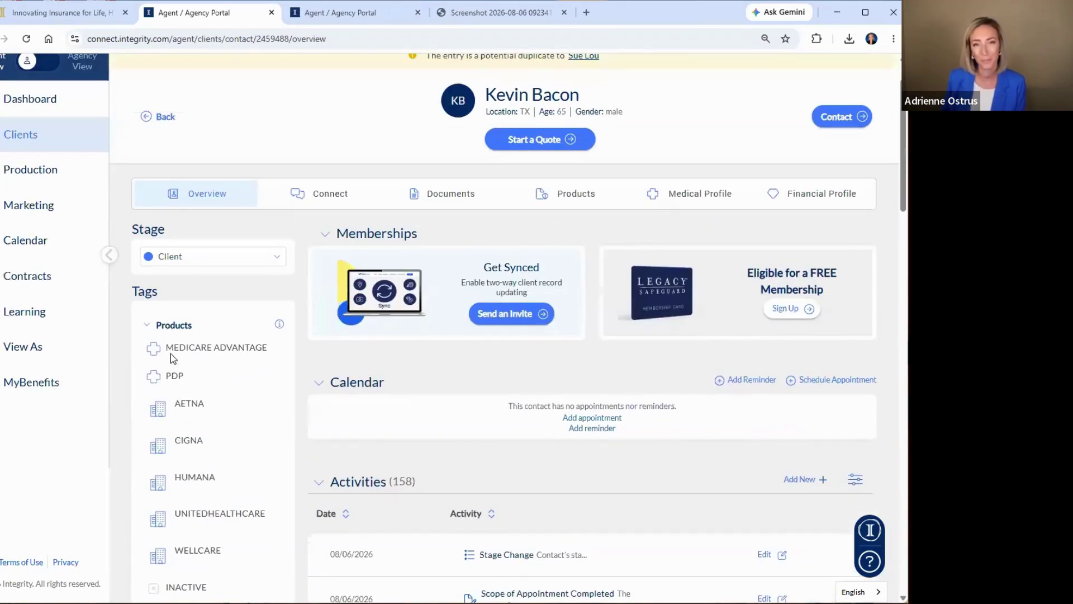
{"action": "left_click", "coordinate": [148, 327]}
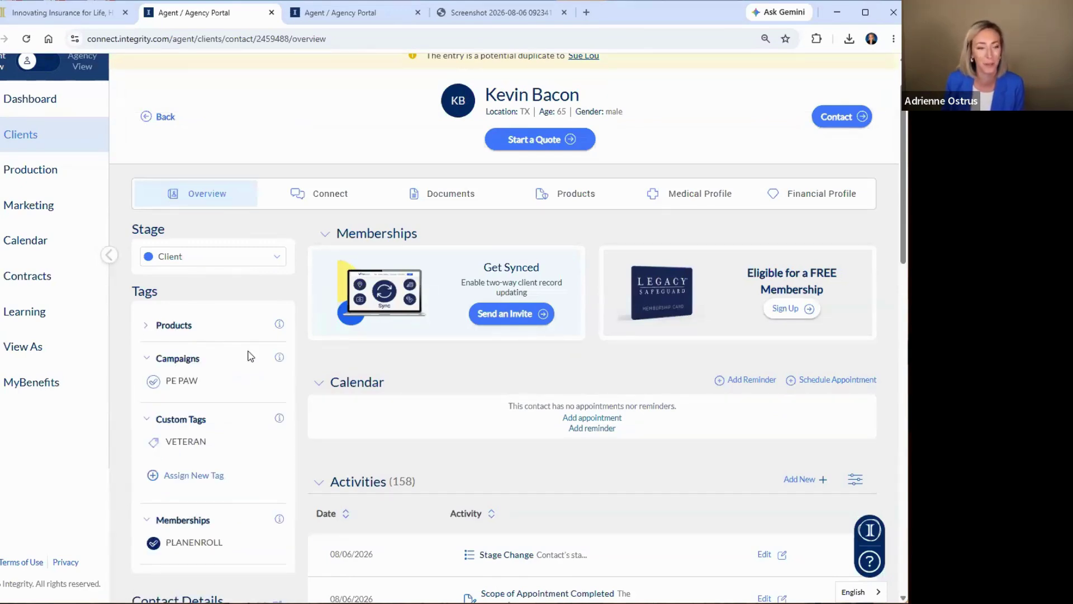
Step: Start scheduling an appointment for the contact with type Health, duration 60 min and format Phone Call
{"action": "scroll", "coordinate": [233, 389], "scroll_direction": "down", "scroll_amount": 1}
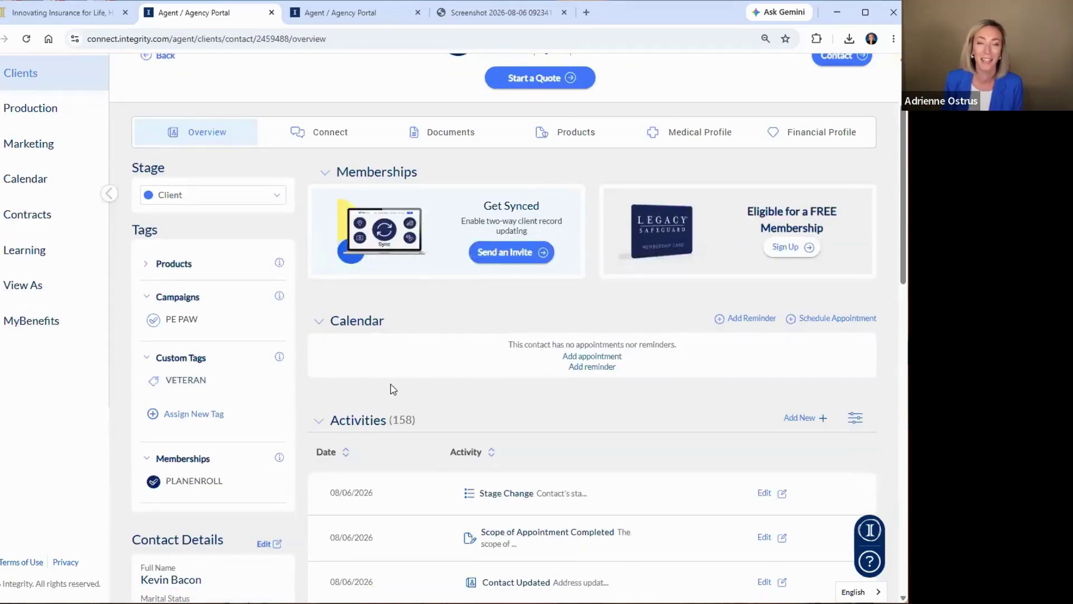
{"action": "scroll", "coordinate": [389, 388], "scroll_direction": "down", "scroll_amount": 4}
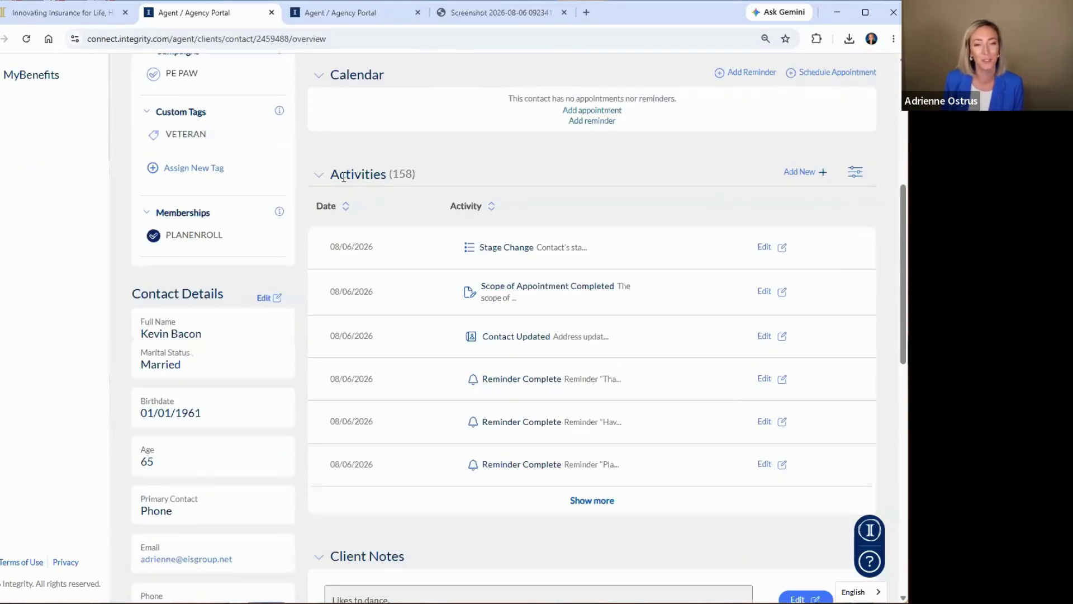
{"action": "scroll", "coordinate": [420, 227], "scroll_direction": "up", "scroll_amount": 1}
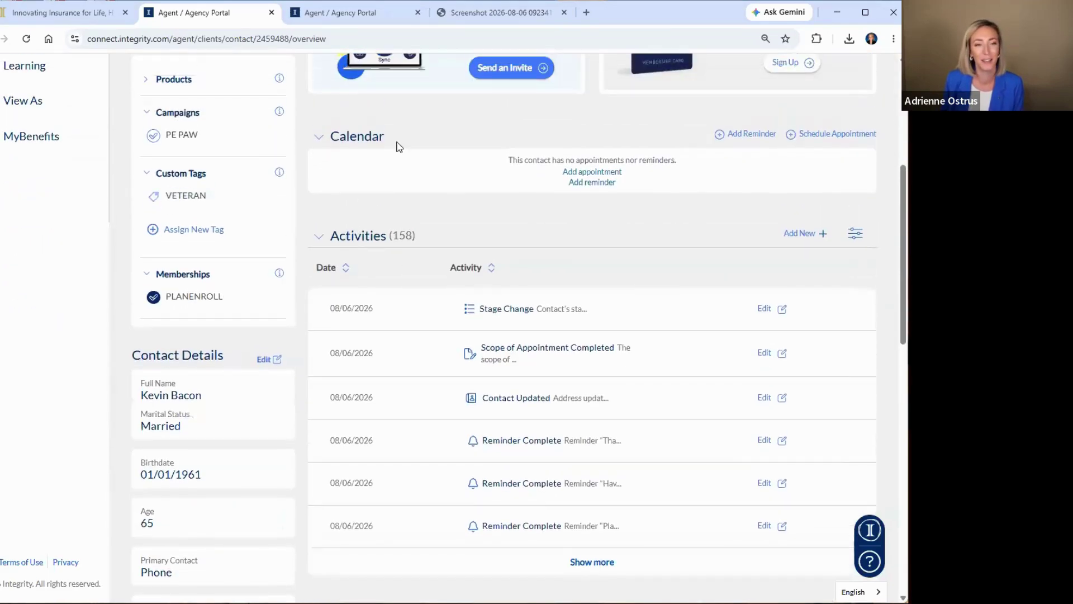
{"action": "left_click", "coordinate": [826, 134]}
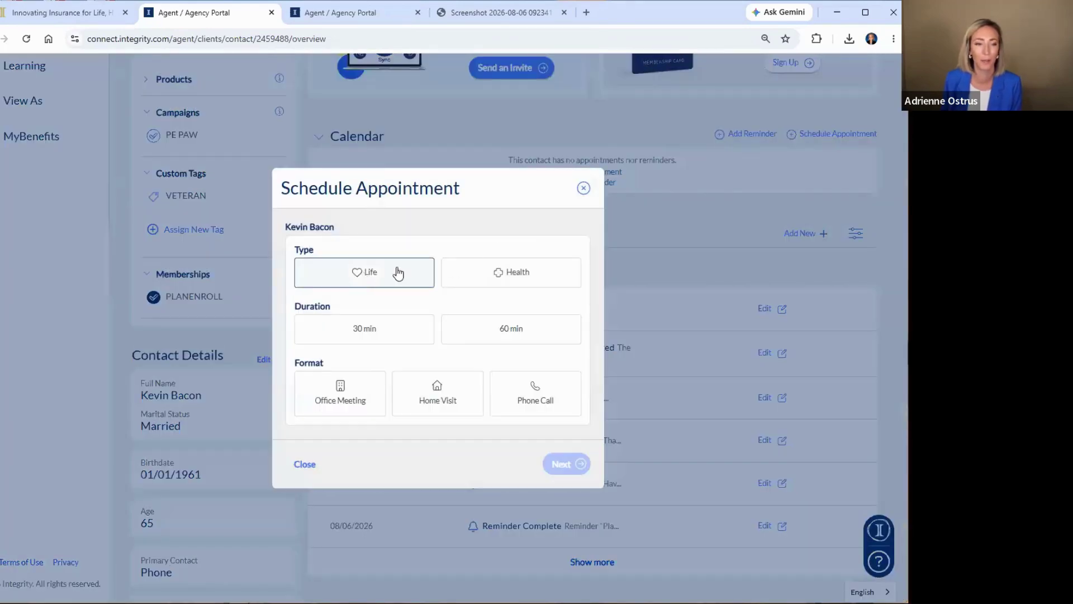
{"action": "left_click", "coordinate": [508, 276]}
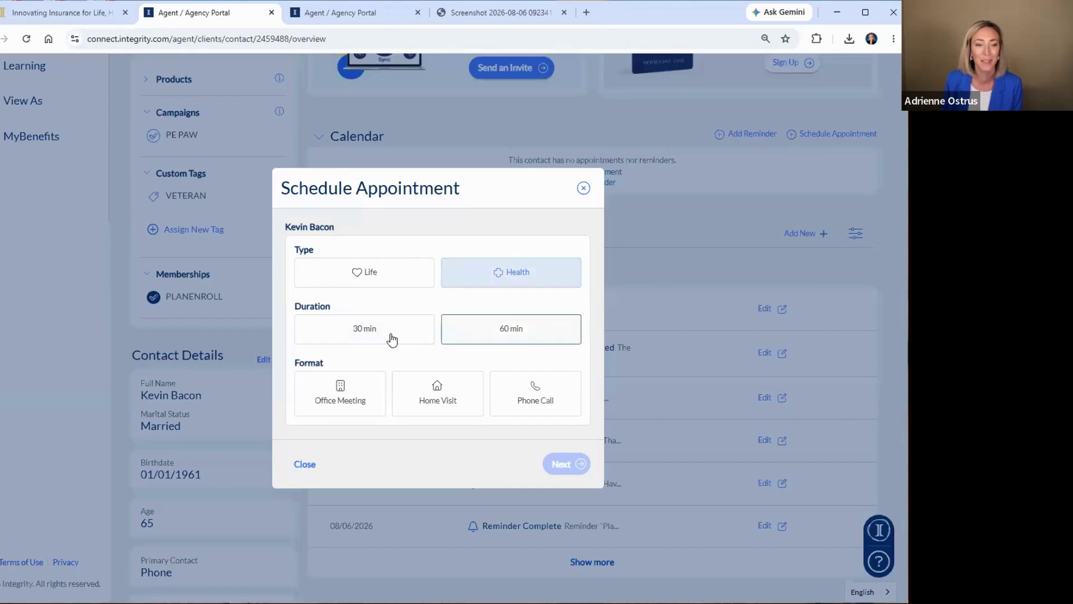
{"action": "left_click", "coordinate": [498, 335]}
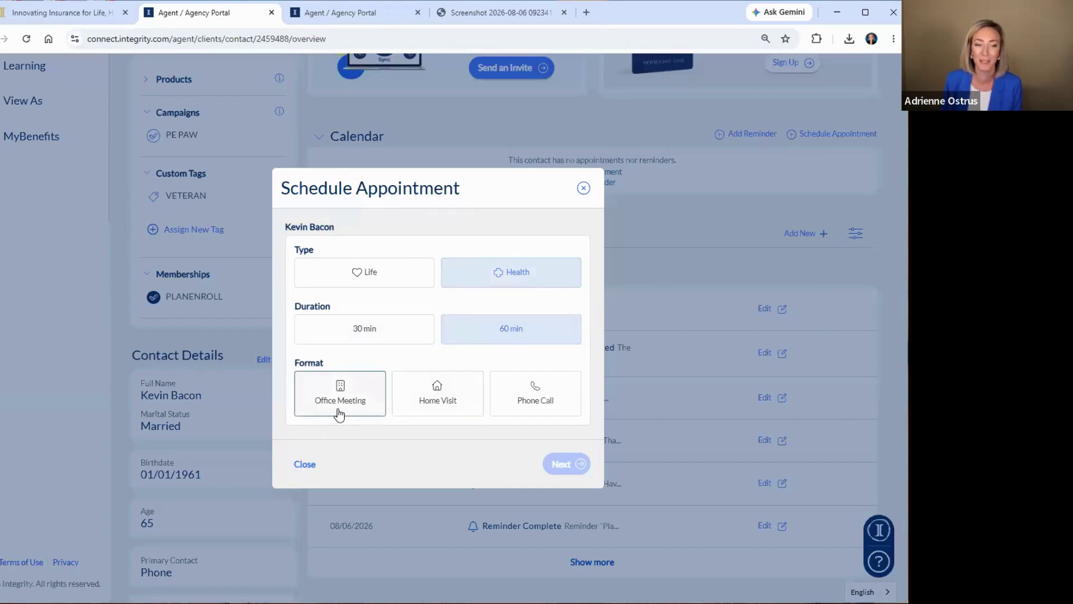
{"action": "left_click", "coordinate": [558, 401]}
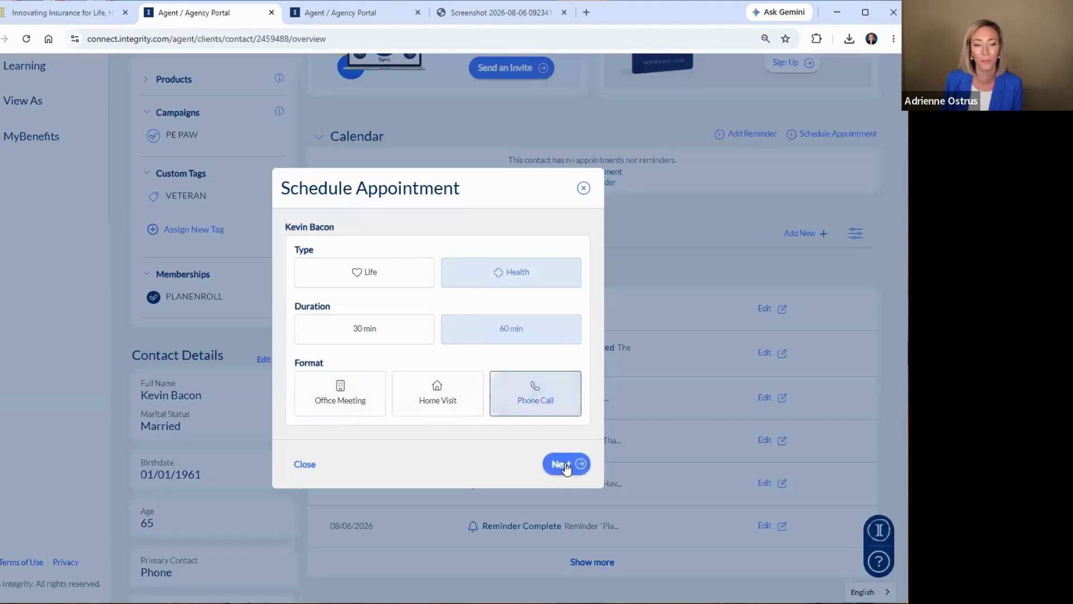
{"action": "left_click", "coordinate": [564, 463]}
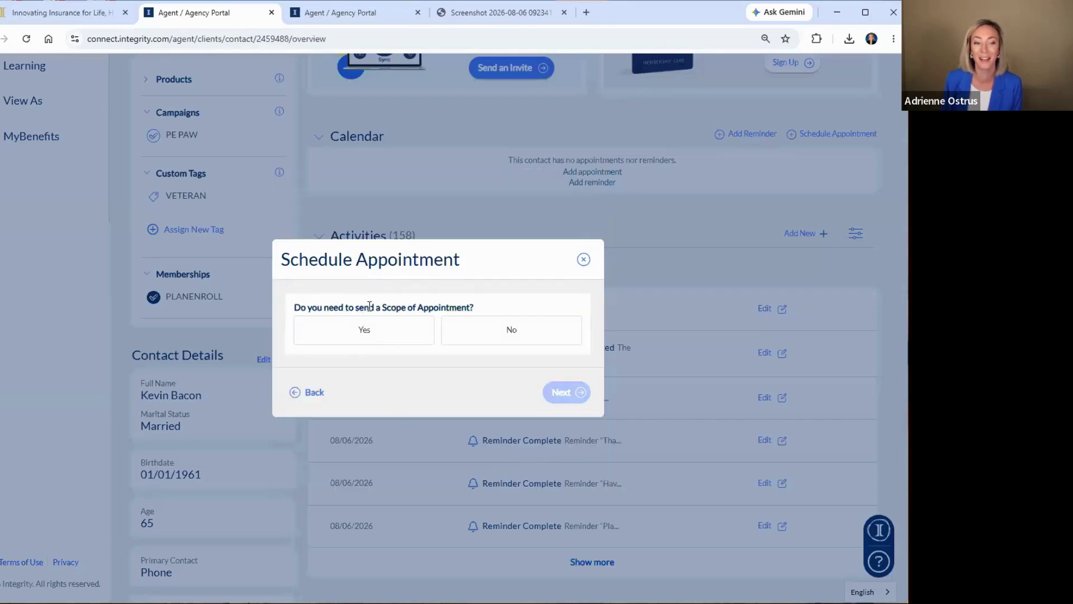
Step: Choose to send a Scope of Appointment, toggle the 48-hour waiting period tracking and send it by text to the contact's mobile number
{"action": "left_click", "coordinate": [358, 331]}
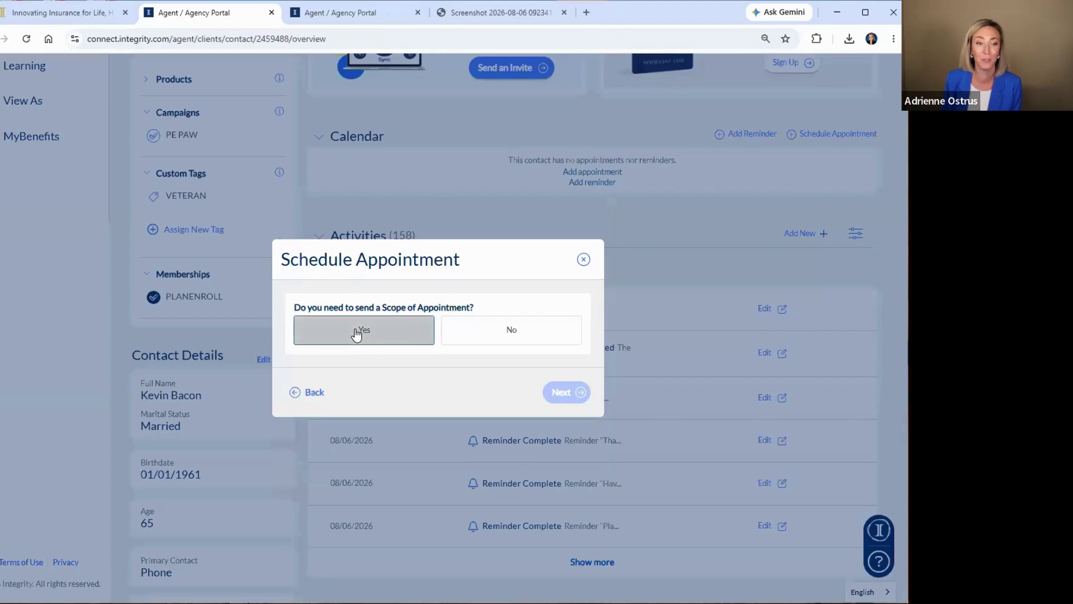
{"action": "left_click", "coordinate": [559, 392]}
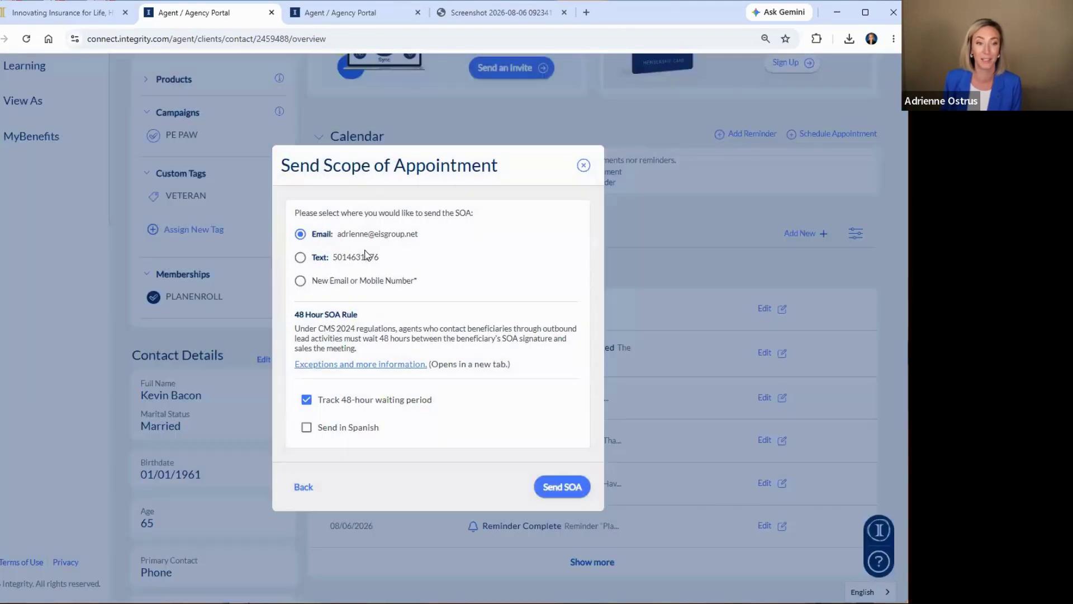
{"action": "left_click", "coordinate": [364, 262]}
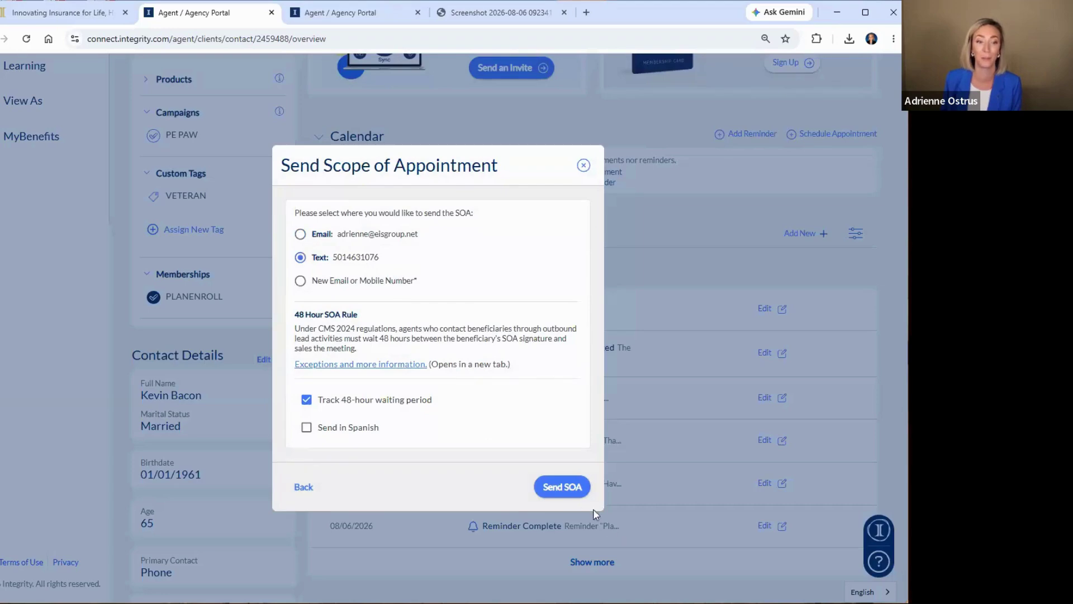
{"action": "left_click", "coordinate": [414, 403]}
{"action": "left_click", "coordinate": [550, 482]}
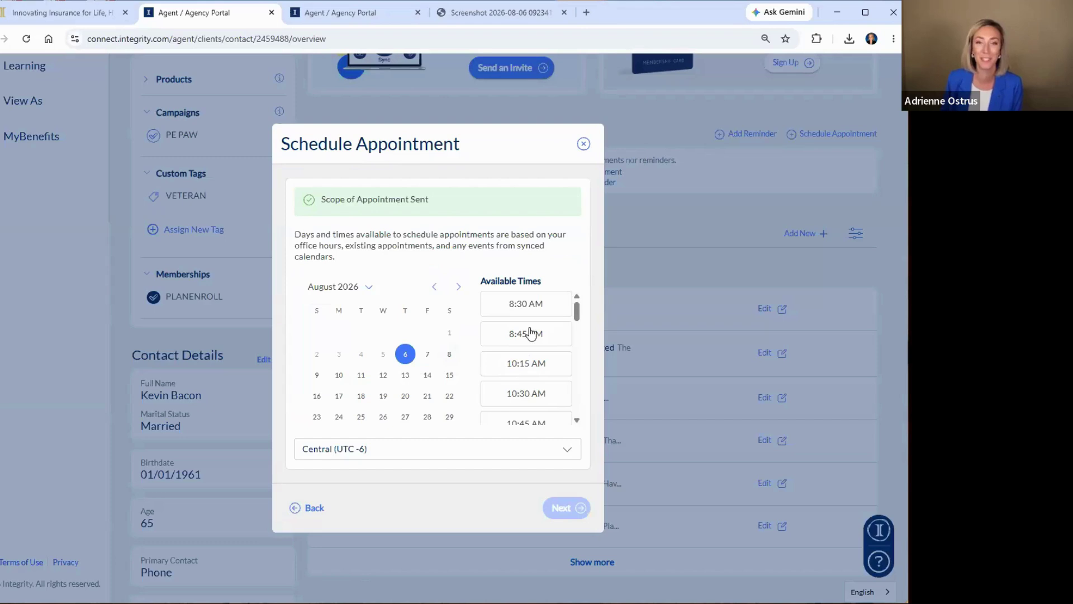
Step: Book the appointment for Aug 6, 2026 at 10:15 AM, then save and send it to the contact by text
{"action": "left_click", "coordinate": [529, 363]}
{"action": "left_click", "coordinate": [561, 509]}
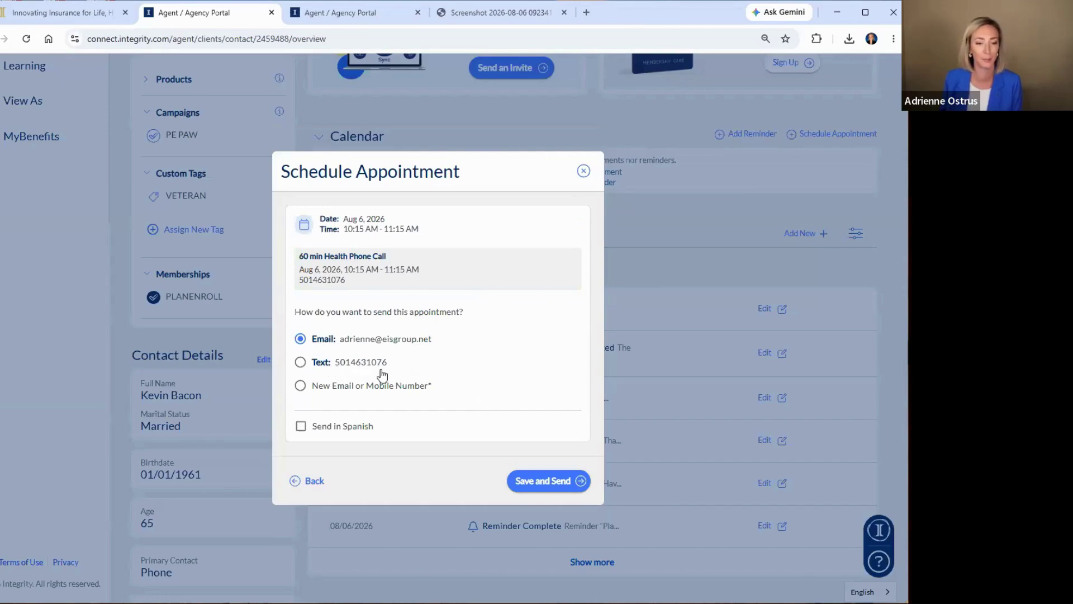
{"action": "left_click", "coordinate": [400, 375]}
{"action": "left_click", "coordinate": [535, 481]}
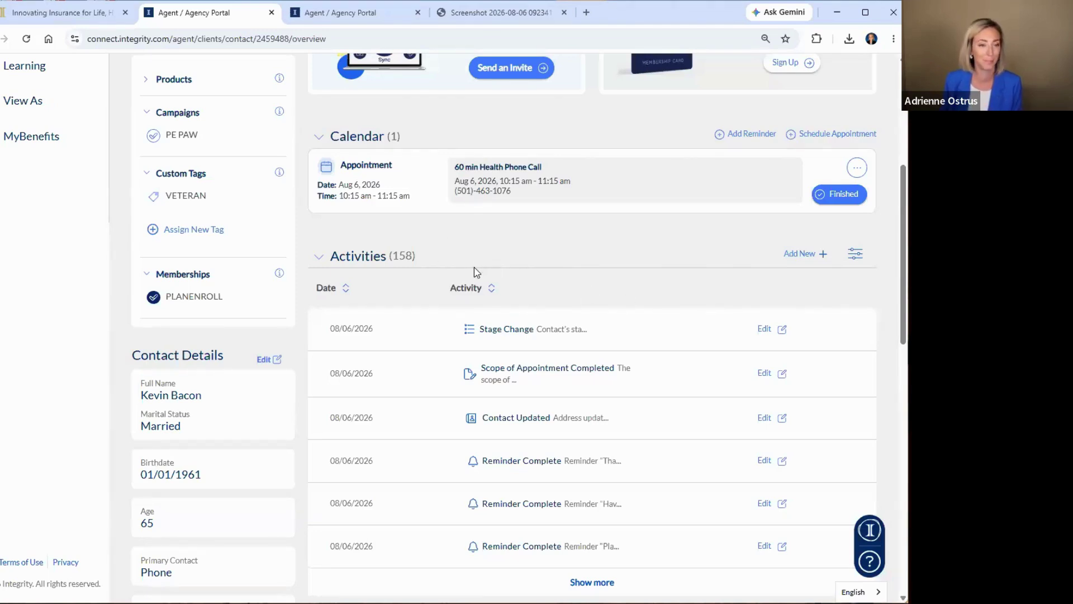
Step: Look through the contact's Activities, Client Notes, Contact Details and Medicare/Medicaid information on the overview page
{"action": "scroll", "coordinate": [344, 313], "scroll_direction": "down", "scroll_amount": 2}
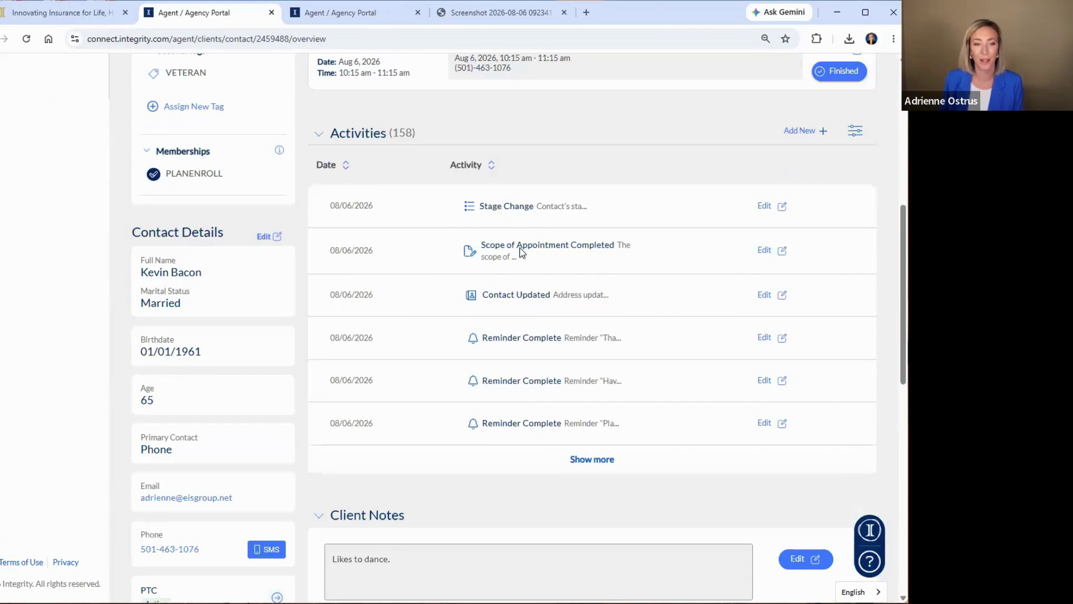
{"action": "scroll", "coordinate": [307, 300], "scroll_direction": "down", "scroll_amount": 1}
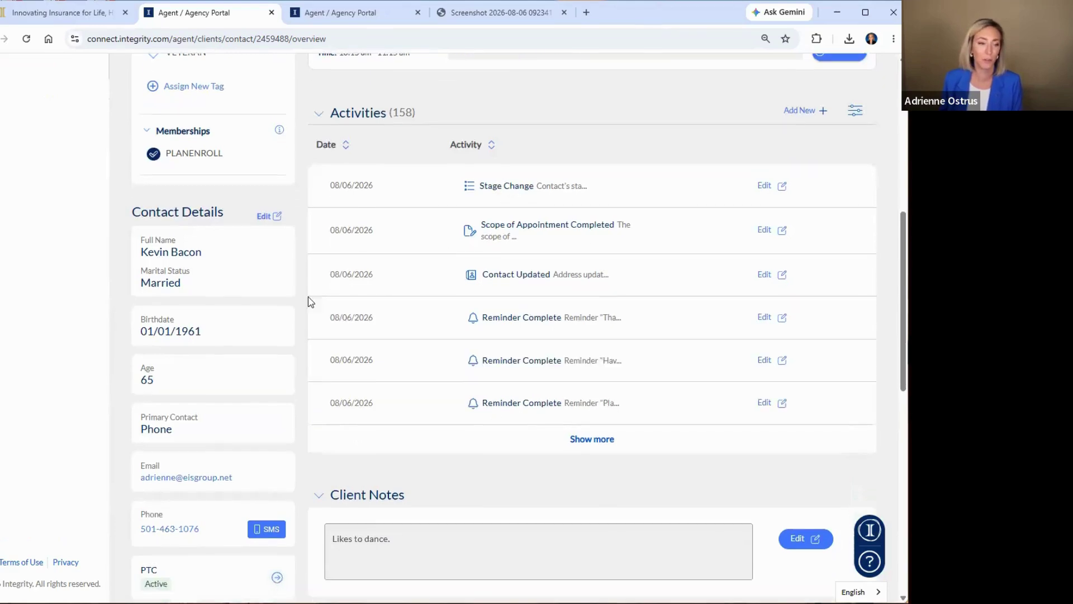
{"action": "scroll", "coordinate": [193, 181], "scroll_direction": "down", "scroll_amount": 2}
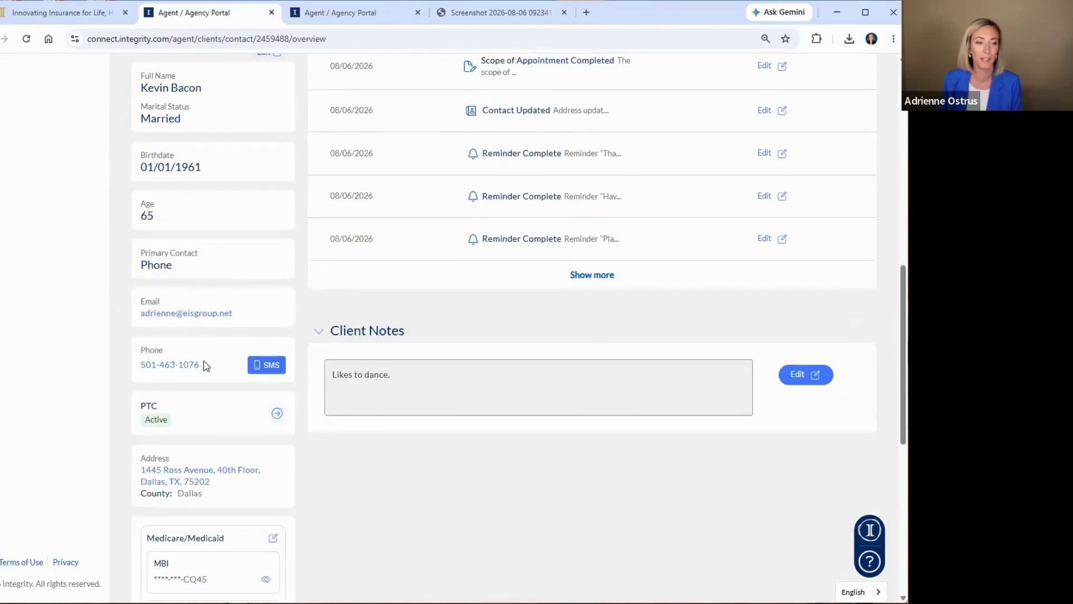
{"action": "scroll", "coordinate": [251, 229], "scroll_direction": "up", "scroll_amount": 3}
{"action": "scroll", "coordinate": [252, 254], "scroll_direction": "down", "scroll_amount": 6}
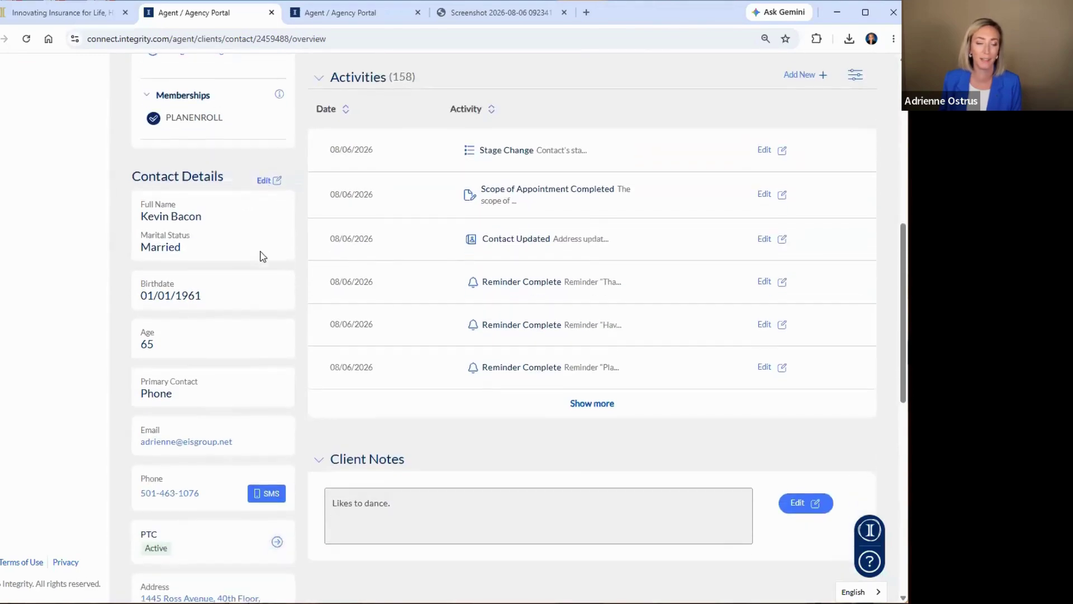
{"action": "scroll", "coordinate": [396, 335], "scroll_direction": "down", "scroll_amount": 4}
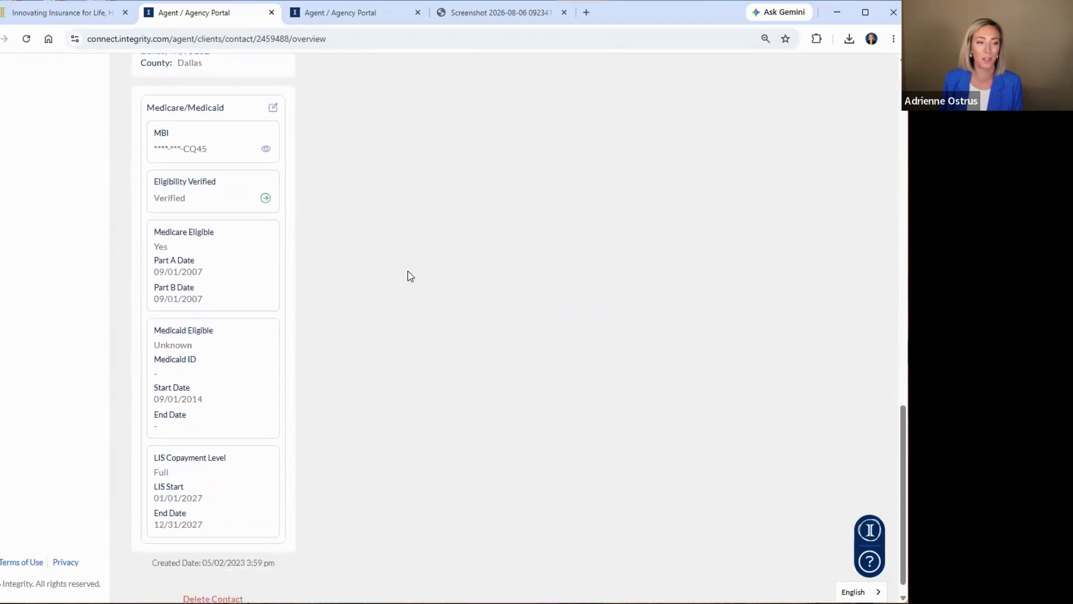
{"action": "scroll", "coordinate": [410, 276], "scroll_direction": "up", "scroll_amount": 1}
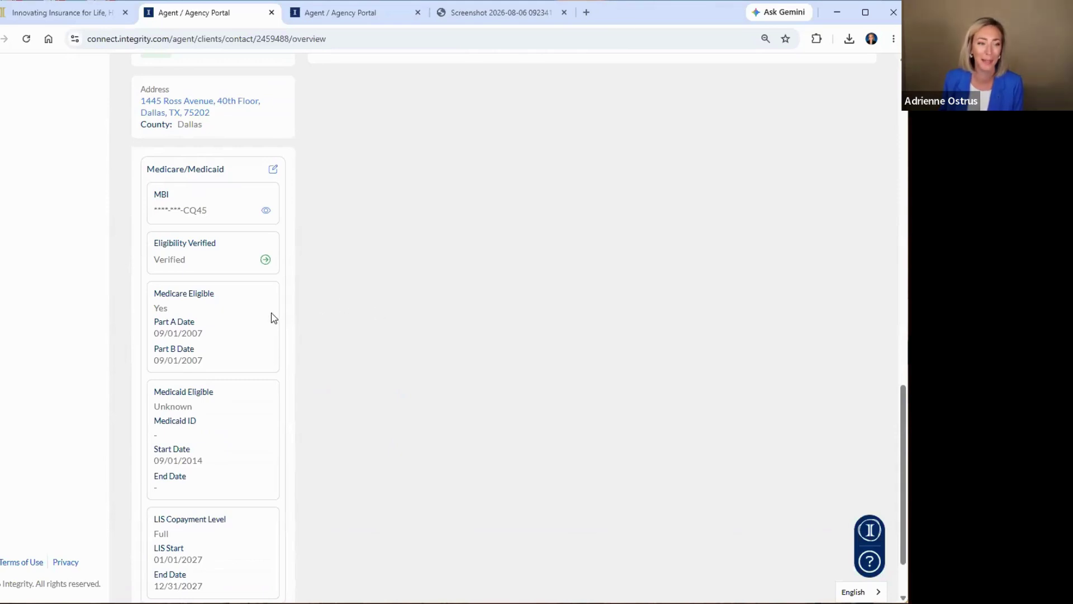
{"action": "scroll", "coordinate": [421, 344], "scroll_direction": "down", "scroll_amount": 1}
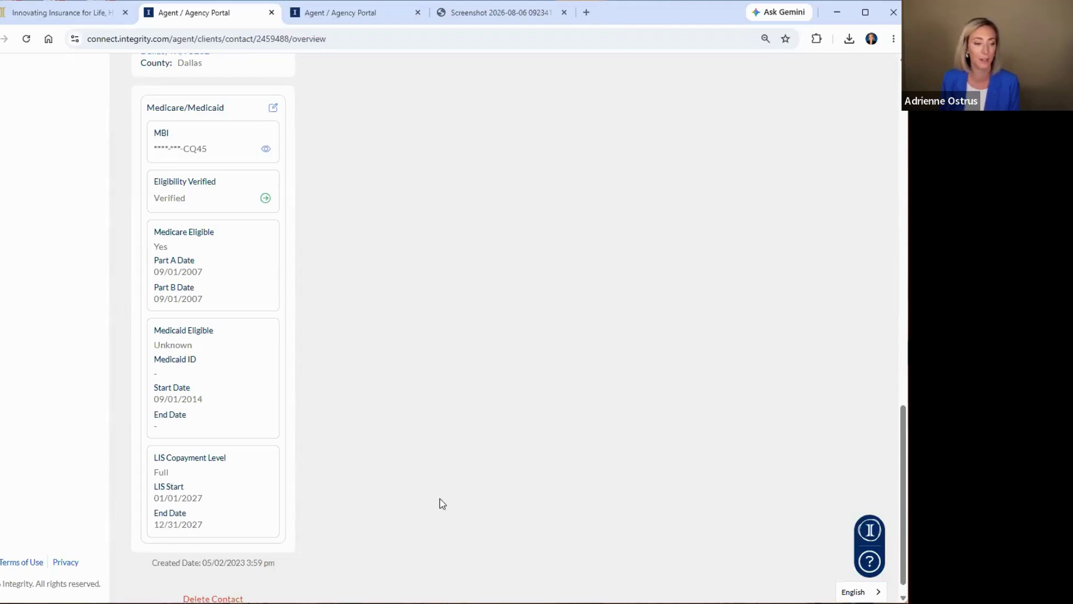
{"action": "scroll", "coordinate": [458, 470], "scroll_direction": "down", "scroll_amount": 1}
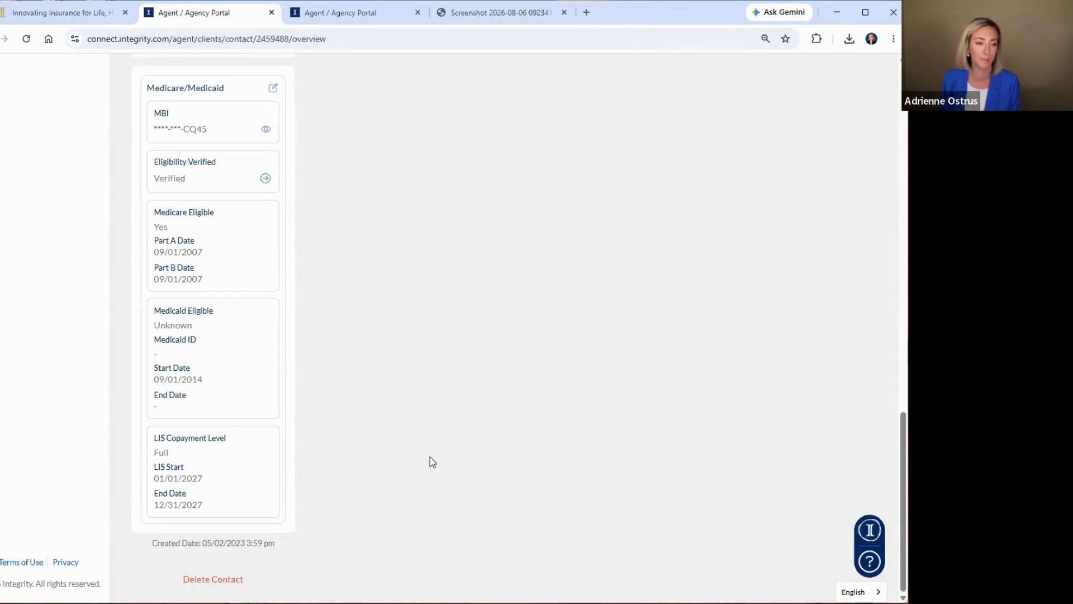
{"action": "scroll", "coordinate": [381, 425], "scroll_direction": "up", "scroll_amount": 8}
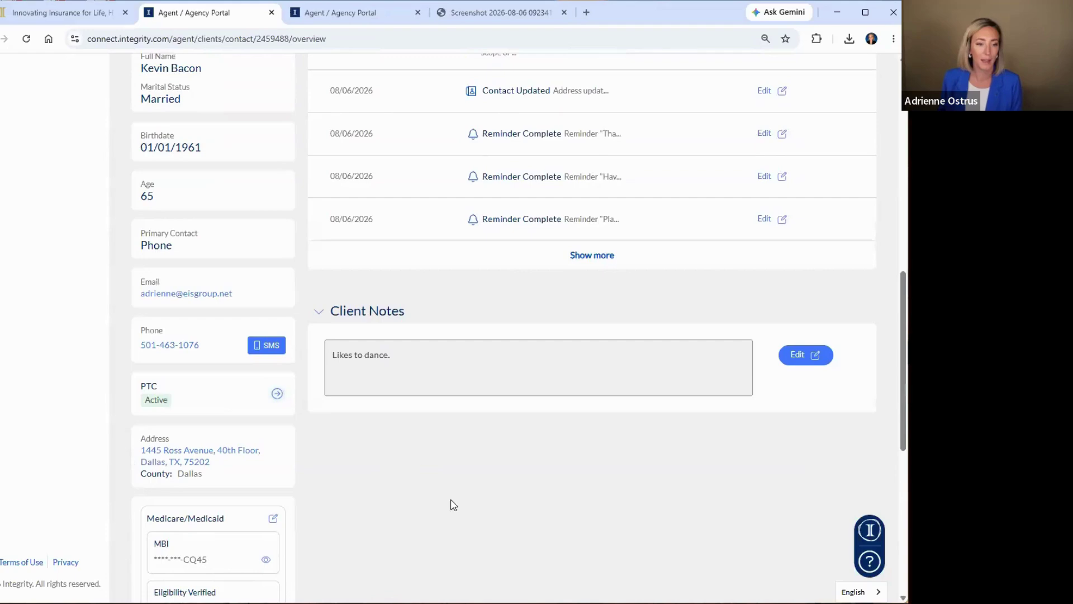
{"action": "scroll", "coordinate": [459, 500], "scroll_direction": "up", "scroll_amount": 10}
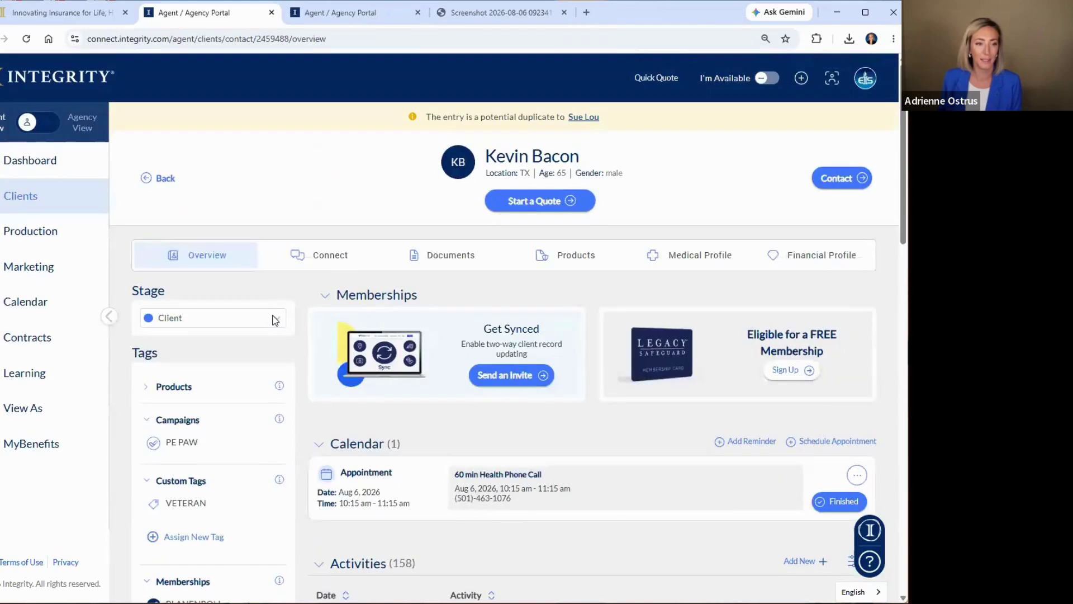
Step: View the contact's text messages in the Connect section, followed by the contact's SOA records
{"action": "left_click", "coordinate": [323, 261]}
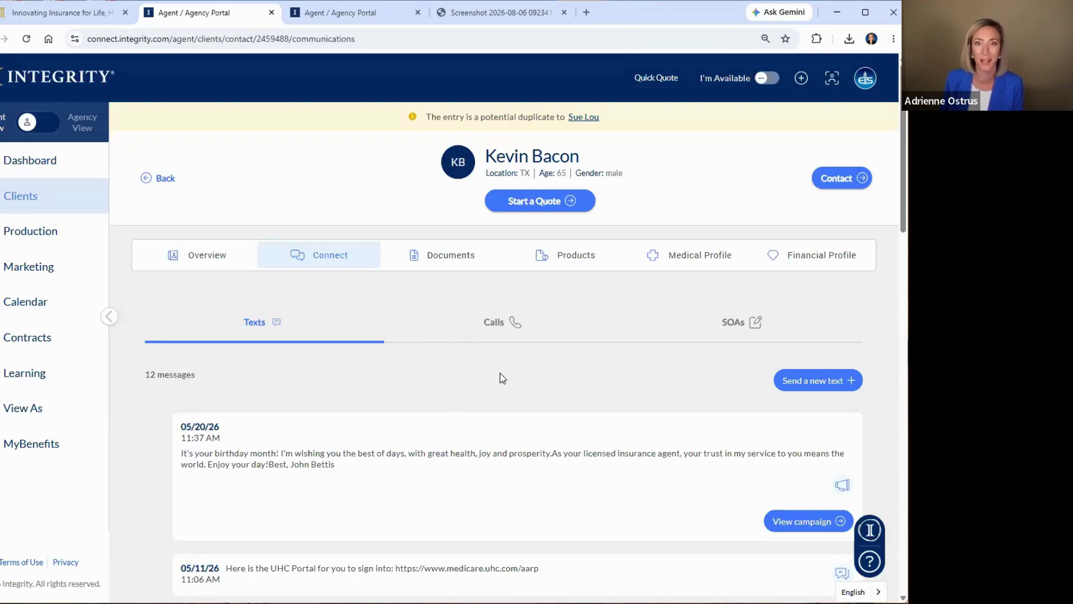
{"action": "left_click", "coordinate": [735, 324]}
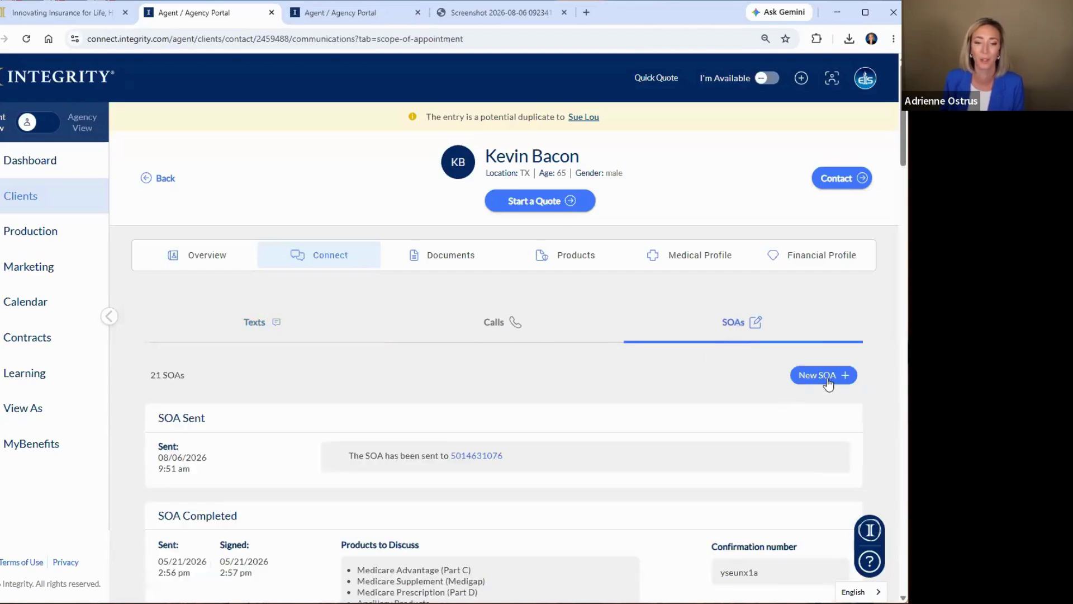
Step: Start a document upload for the contact and select the file PA Drivers License (1) from the Downloads folder
{"action": "left_click", "coordinate": [440, 263]}
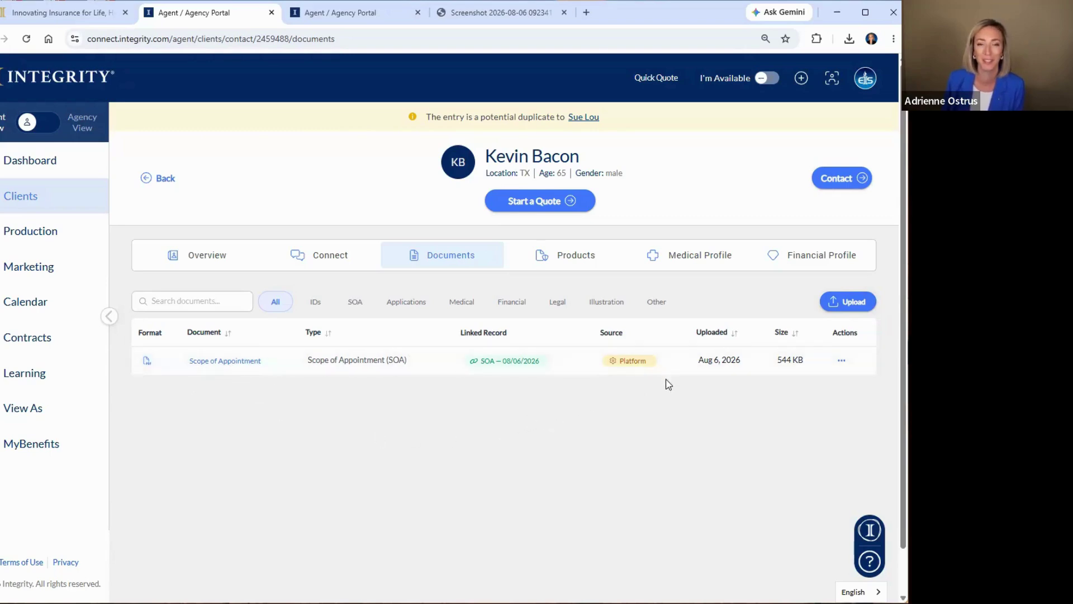
{"action": "left_click", "coordinate": [847, 304]}
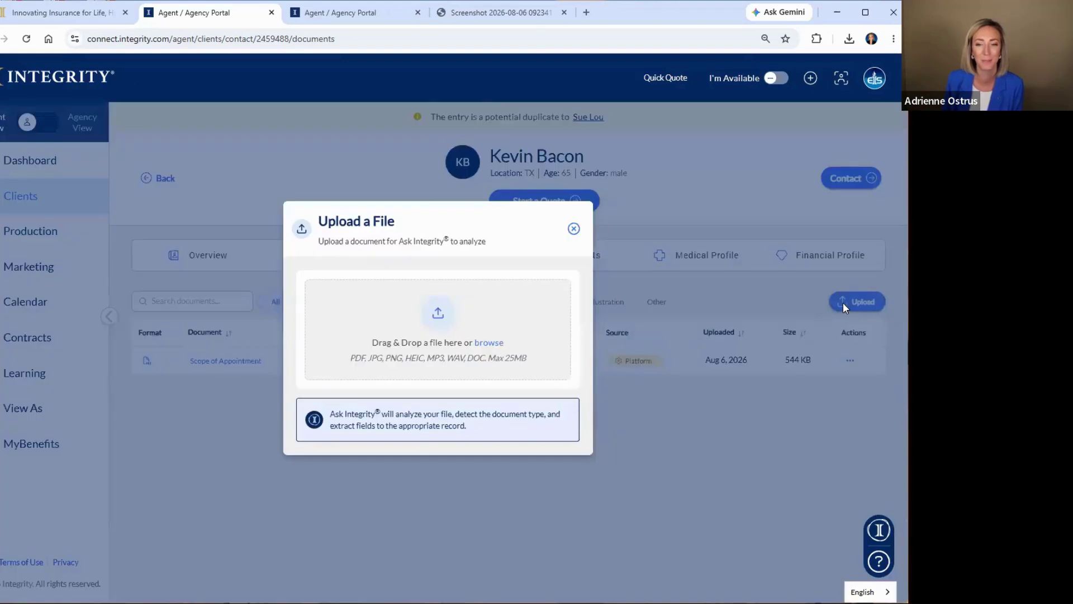
{"action": "left_click", "coordinate": [438, 317]}
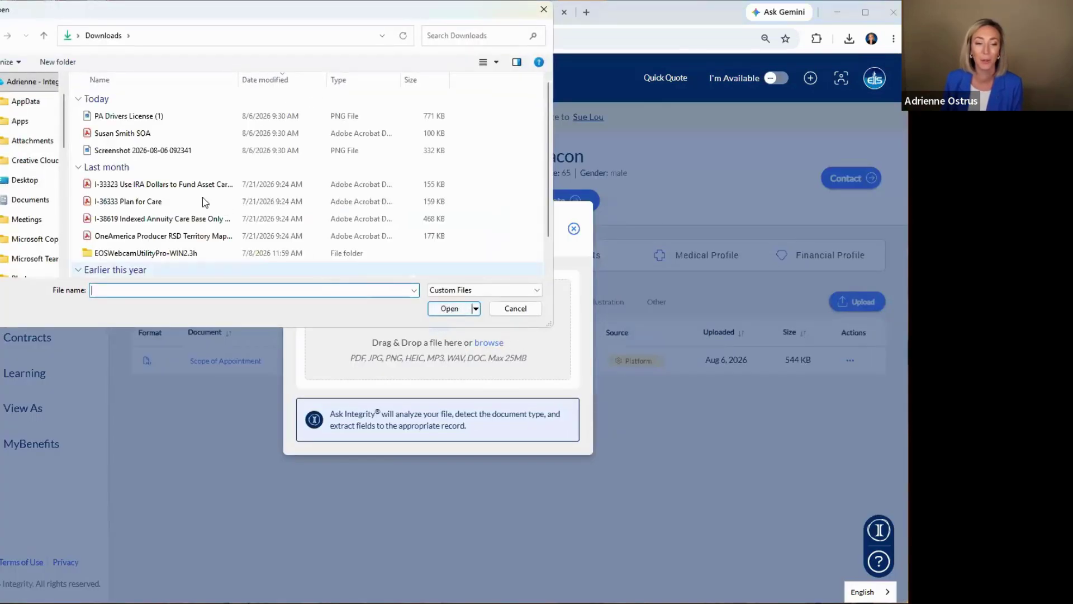
{"action": "left_click", "coordinate": [140, 118]}
{"action": "left_click", "coordinate": [446, 311]}
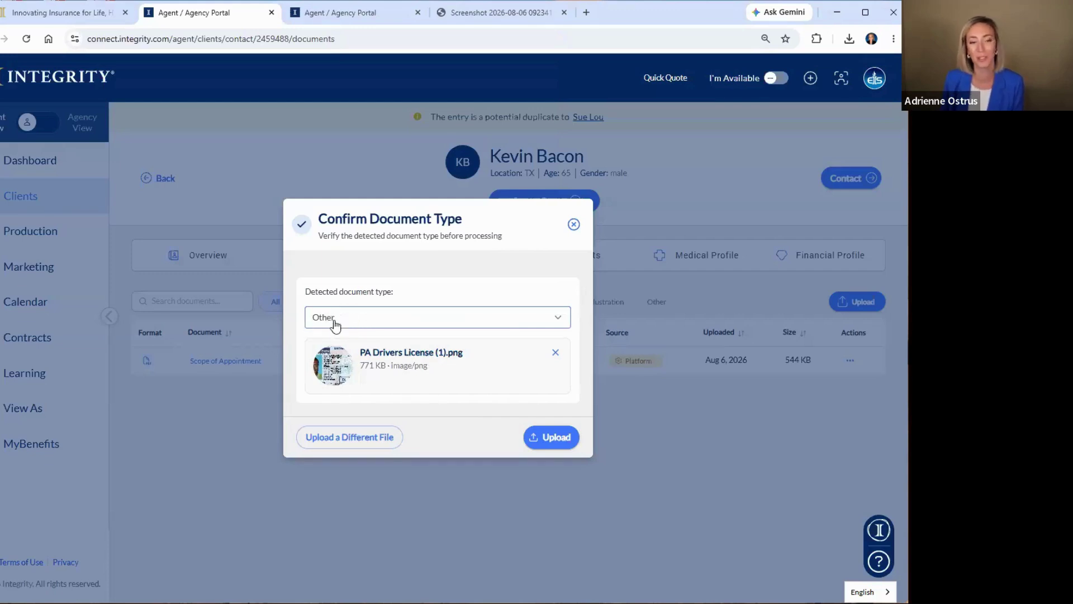
Step: Look through the available document types, choose Other for the driver's license image and upload it
{"action": "left_click", "coordinate": [327, 324]}
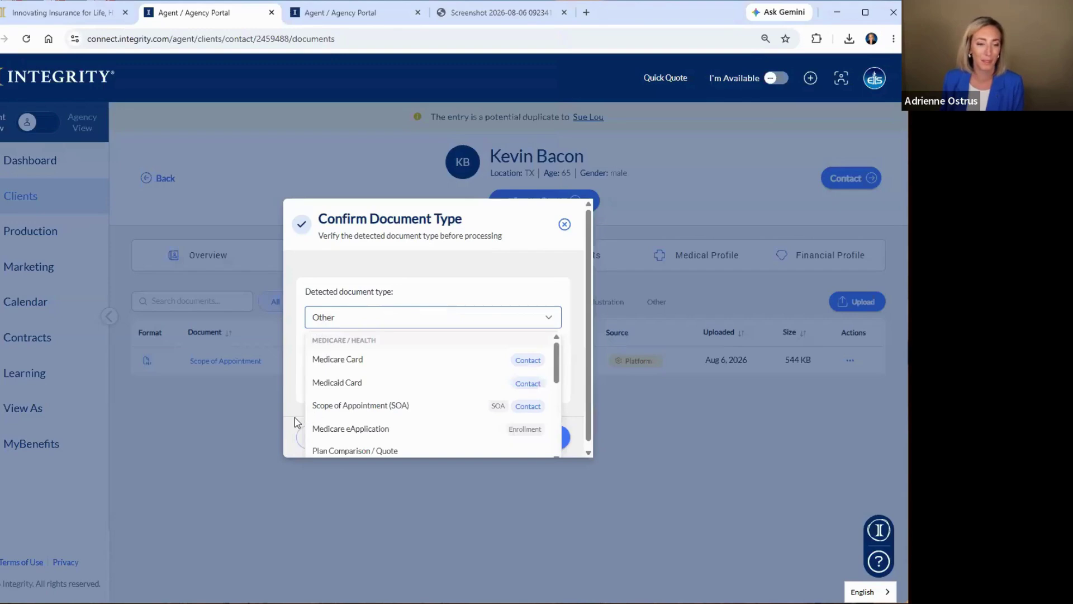
{"action": "scroll", "coordinate": [378, 418], "scroll_direction": "down", "scroll_amount": 6}
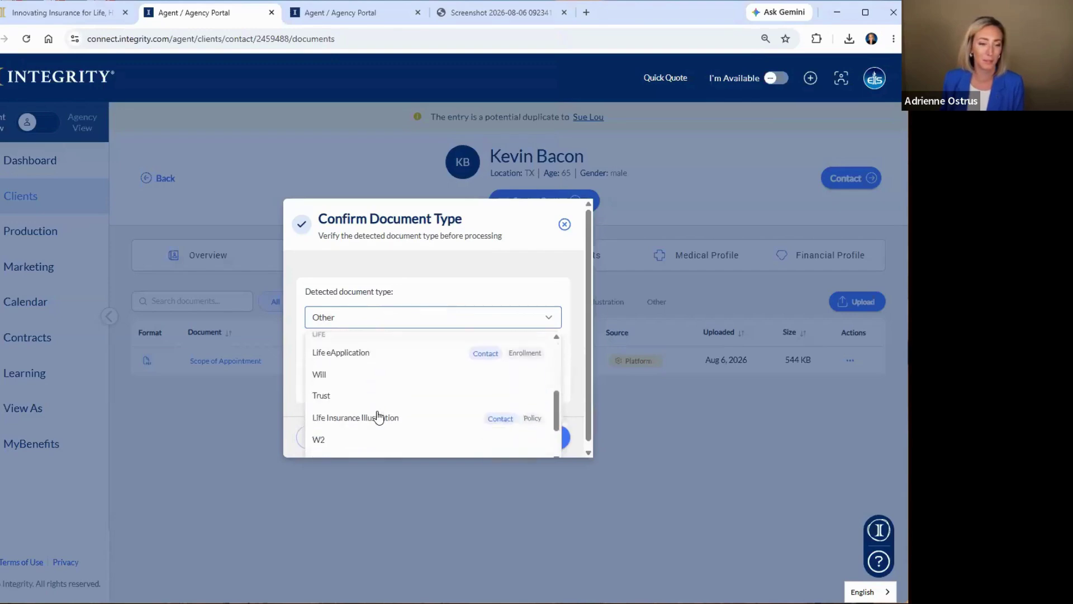
{"action": "right_click", "coordinate": [354, 455]}
{"action": "left_click", "coordinate": [325, 450]}
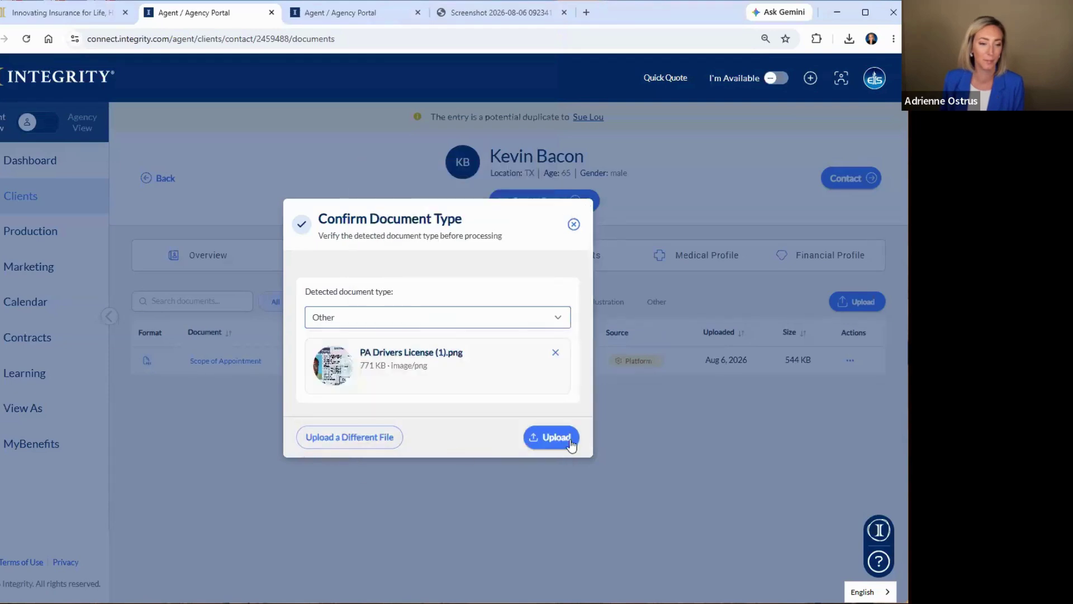
{"action": "left_click", "coordinate": [551, 437]}
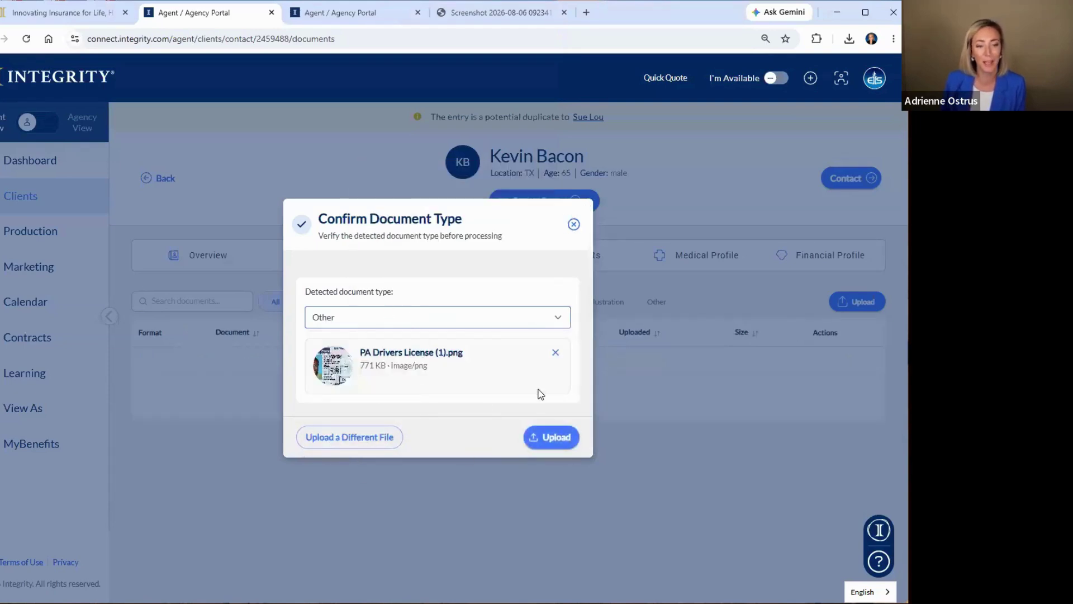
{"action": "left_click", "coordinate": [551, 441]}
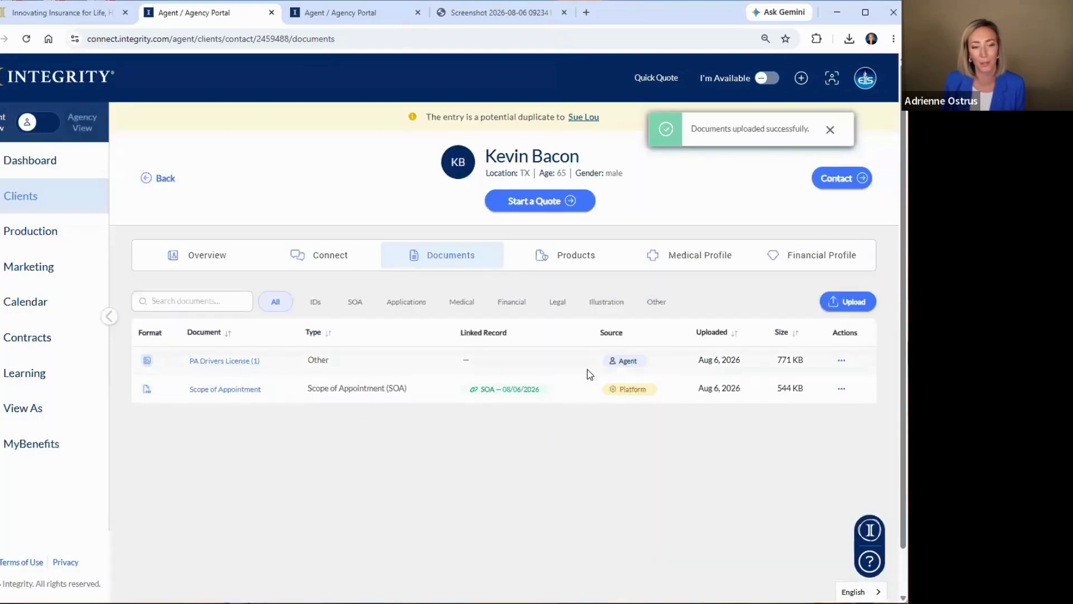
Step: Select the signed SOA PDF from the Downloads folder as another upload and import it with Ask Integrity as a Scope of Appointment
{"action": "left_click", "coordinate": [848, 302]}
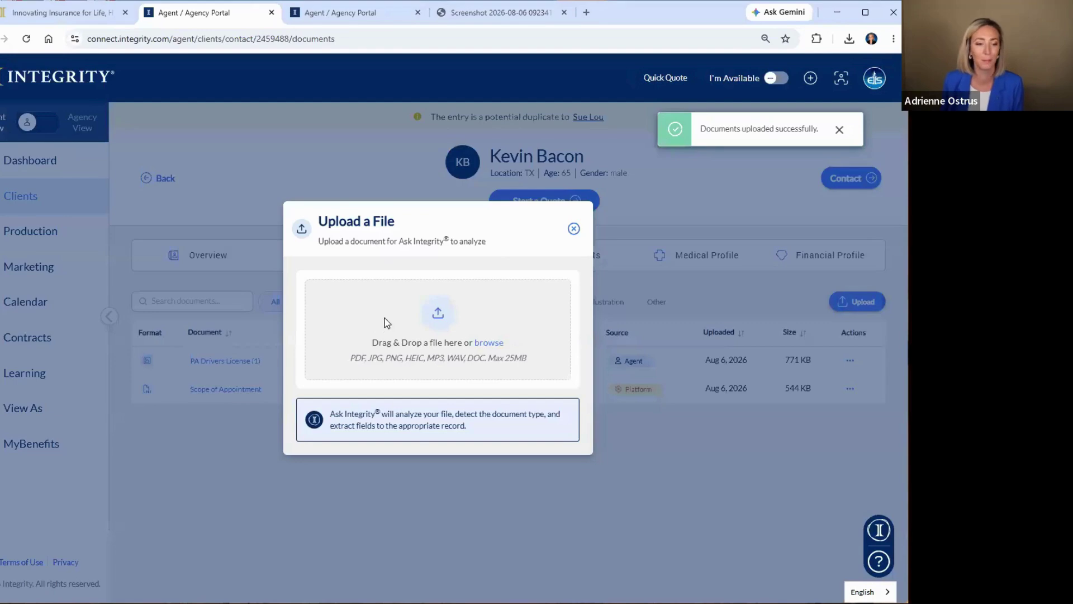
{"action": "left_click", "coordinate": [432, 324]}
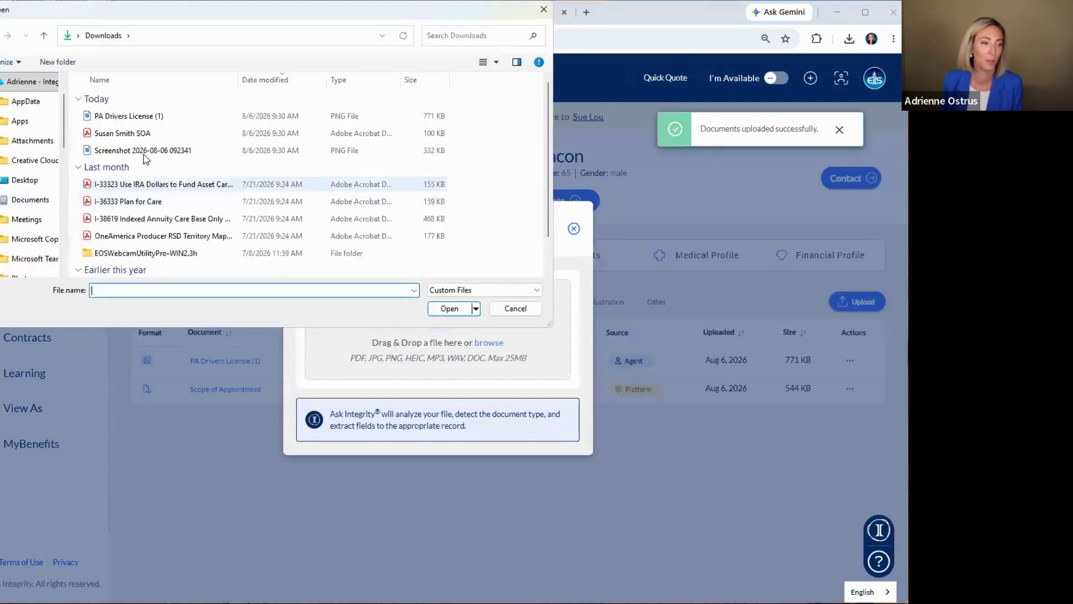
{"action": "left_click", "coordinate": [126, 133]}
{"action": "left_click", "coordinate": [450, 308]}
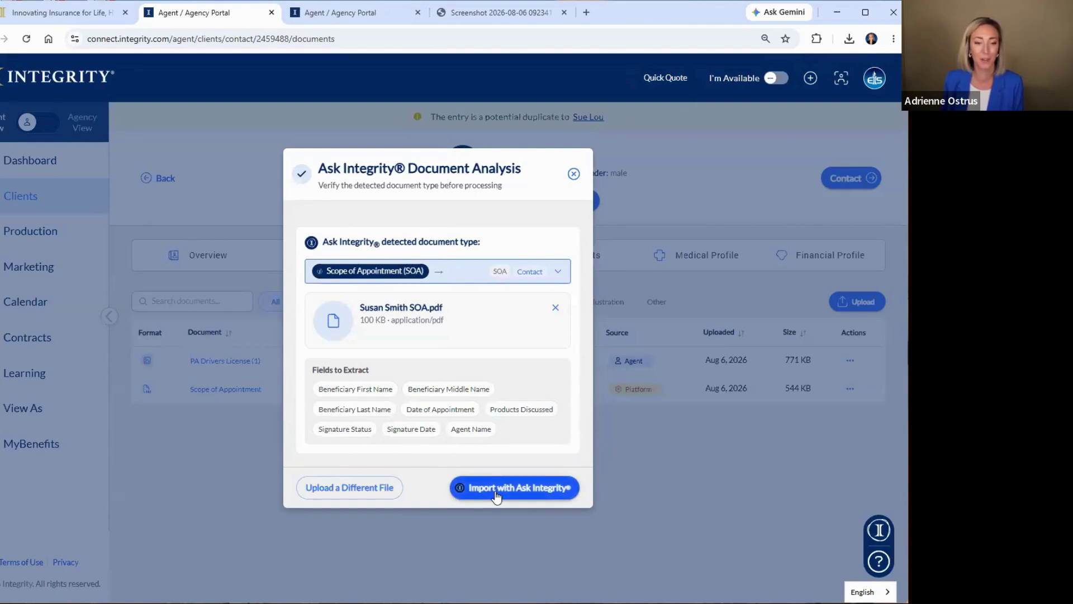
{"action": "left_click", "coordinate": [518, 493]}
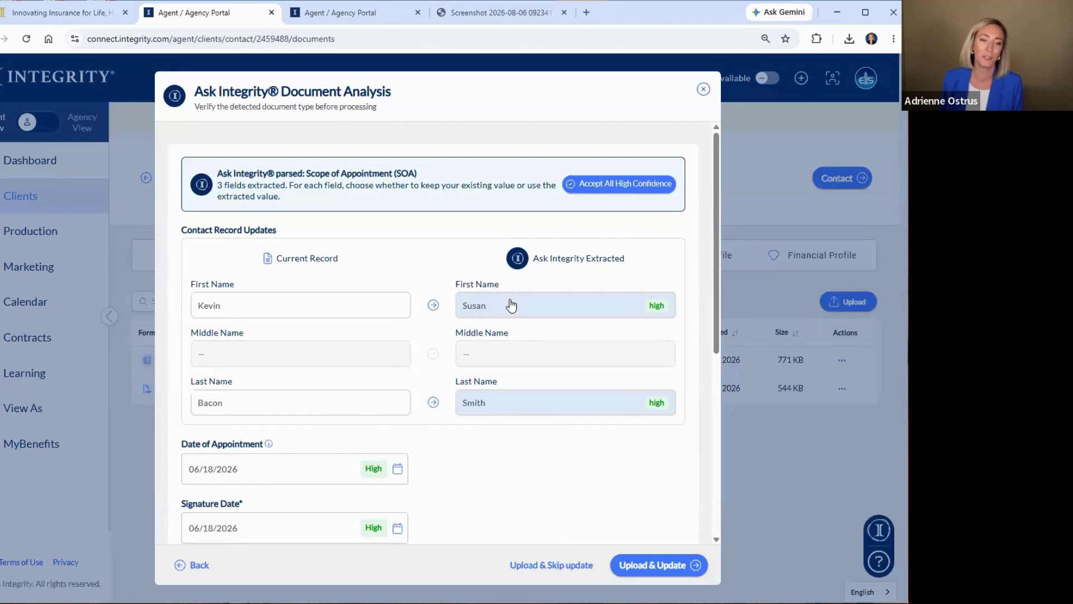
Step: Keep the current record's first and last name, review the extracted dates and products to discuss, and upload the SOA with the update
{"action": "left_click", "coordinate": [279, 305]}
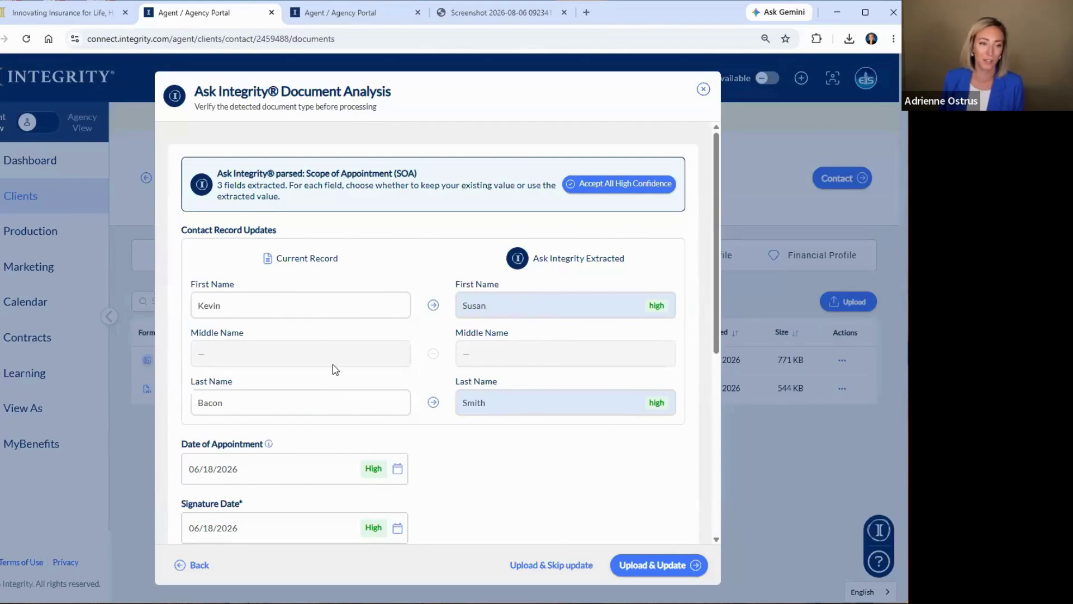
{"action": "left_click", "coordinate": [276, 402]}
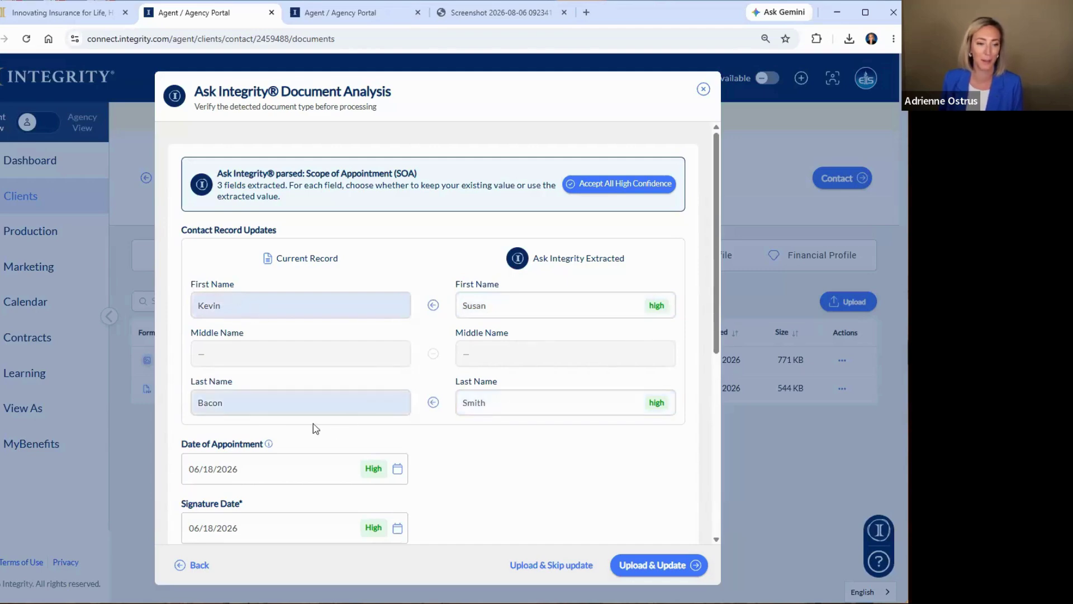
{"action": "scroll", "coordinate": [570, 476], "scroll_direction": "down", "scroll_amount": 4}
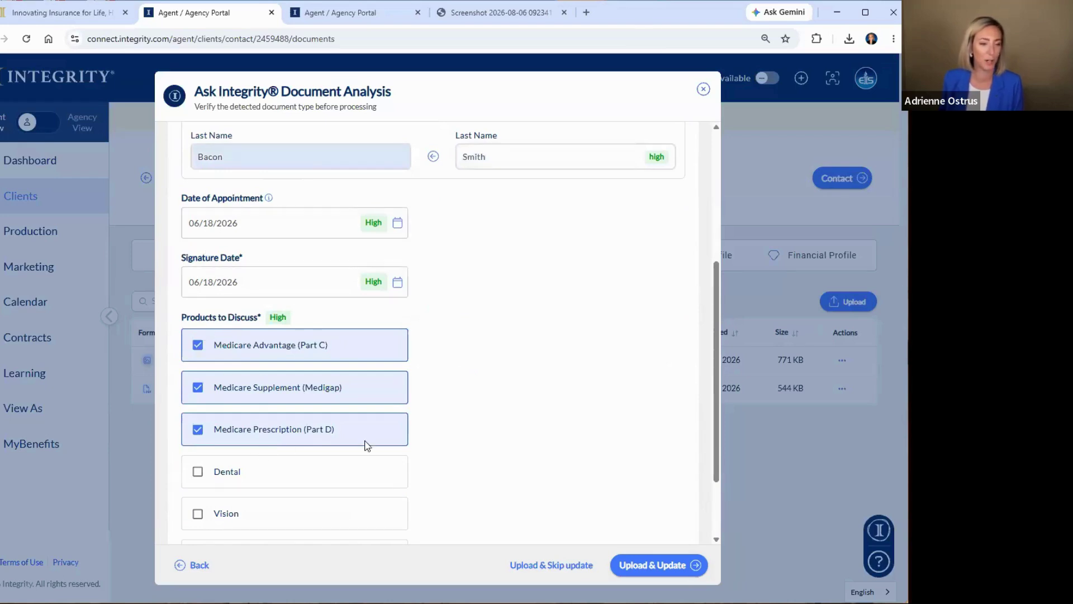
{"action": "scroll", "coordinate": [366, 445], "scroll_direction": "down", "scroll_amount": 2}
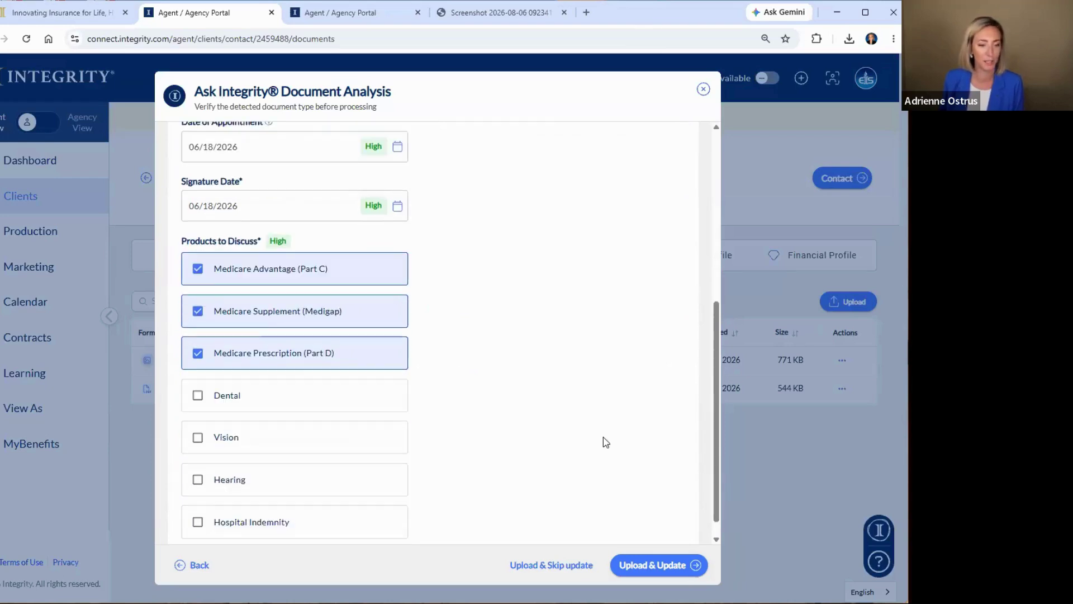
{"action": "left_click", "coordinate": [650, 565]}
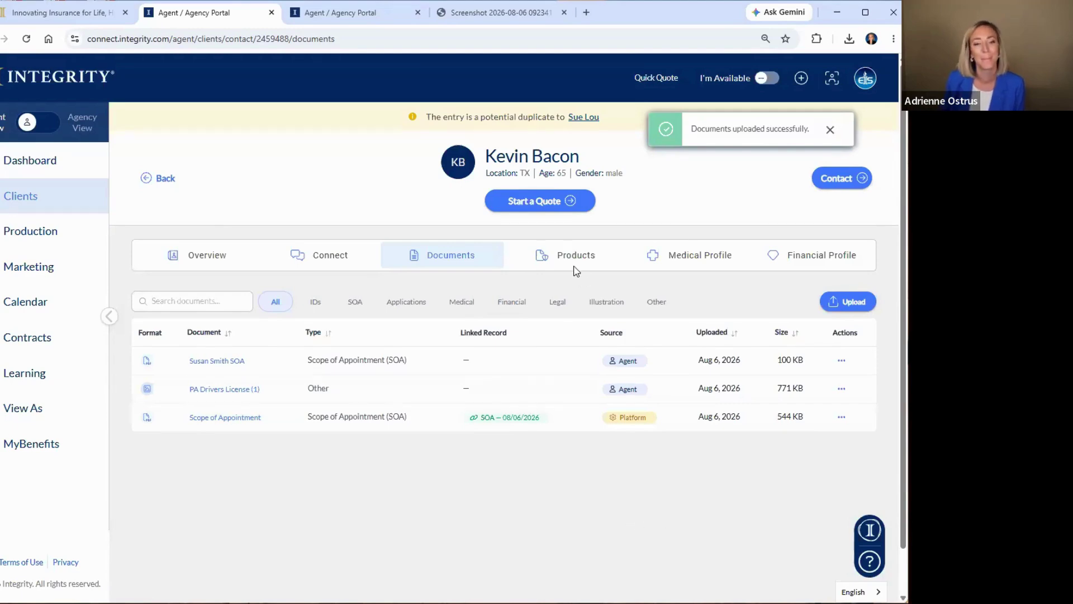
Step: View the contact's Products section, then look through the health info, providers and prescriptions in the Medical Profile
{"action": "left_click", "coordinate": [553, 261]}
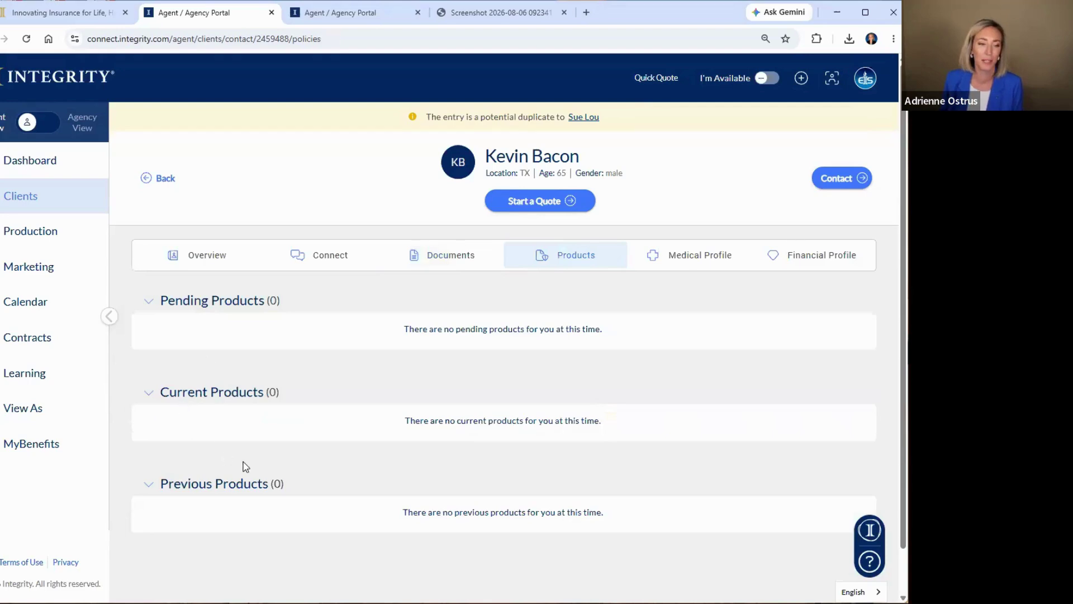
{"action": "left_click", "coordinate": [685, 256]}
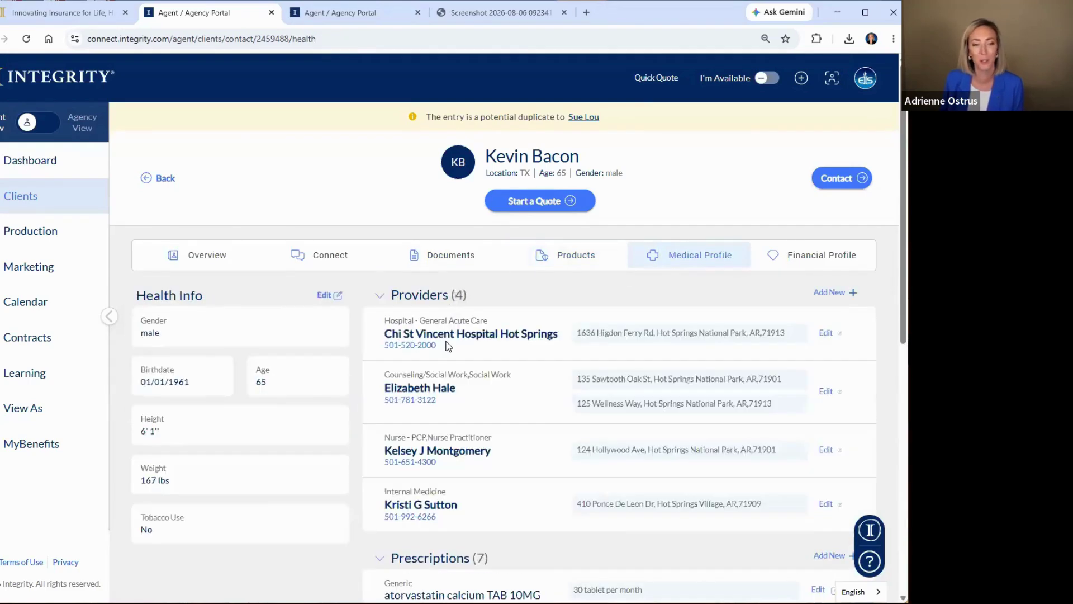
{"action": "scroll", "coordinate": [564, 413], "scroll_direction": "down", "scroll_amount": 8}
{"action": "scroll", "coordinate": [531, 506], "scroll_direction": "up", "scroll_amount": 8}
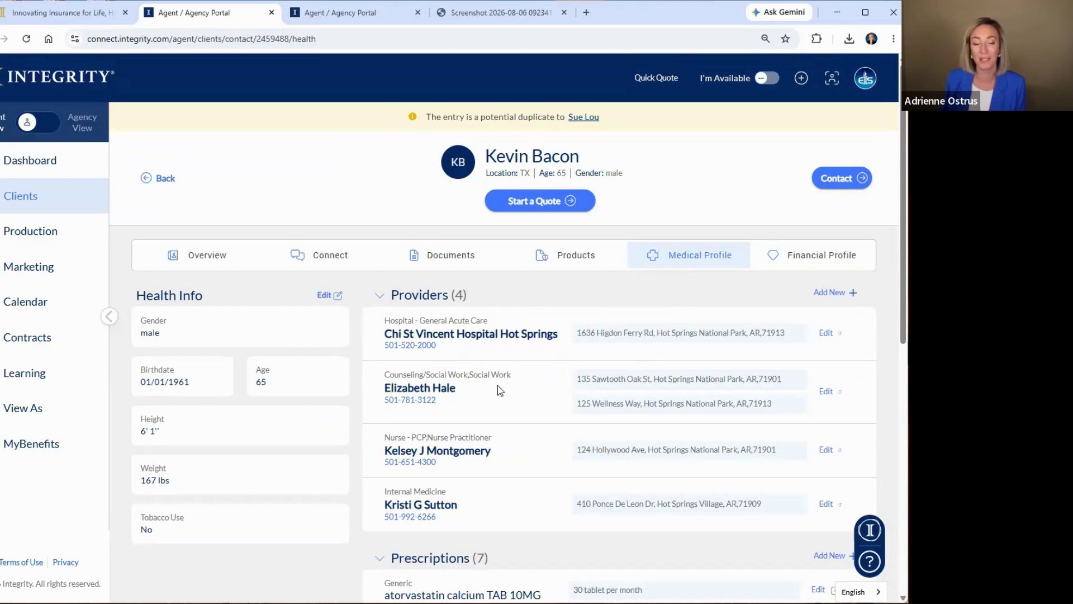
{"action": "scroll", "coordinate": [485, 347], "scroll_direction": "down", "scroll_amount": 1}
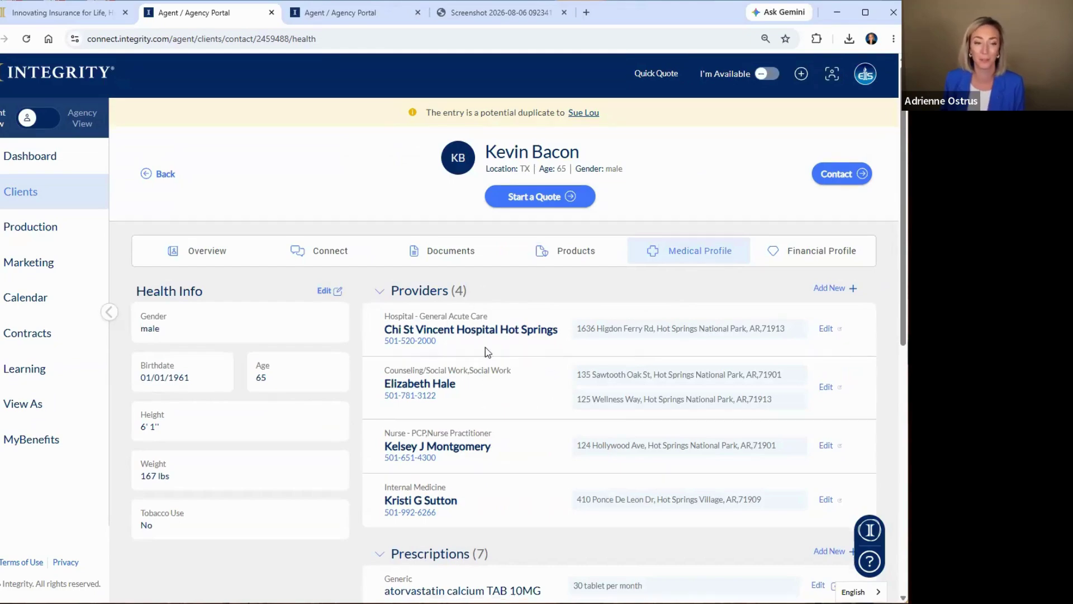
{"action": "scroll", "coordinate": [514, 412], "scroll_direction": "down", "scroll_amount": 7}
{"action": "scroll", "coordinate": [498, 475], "scroll_direction": "up", "scroll_amount": 7}
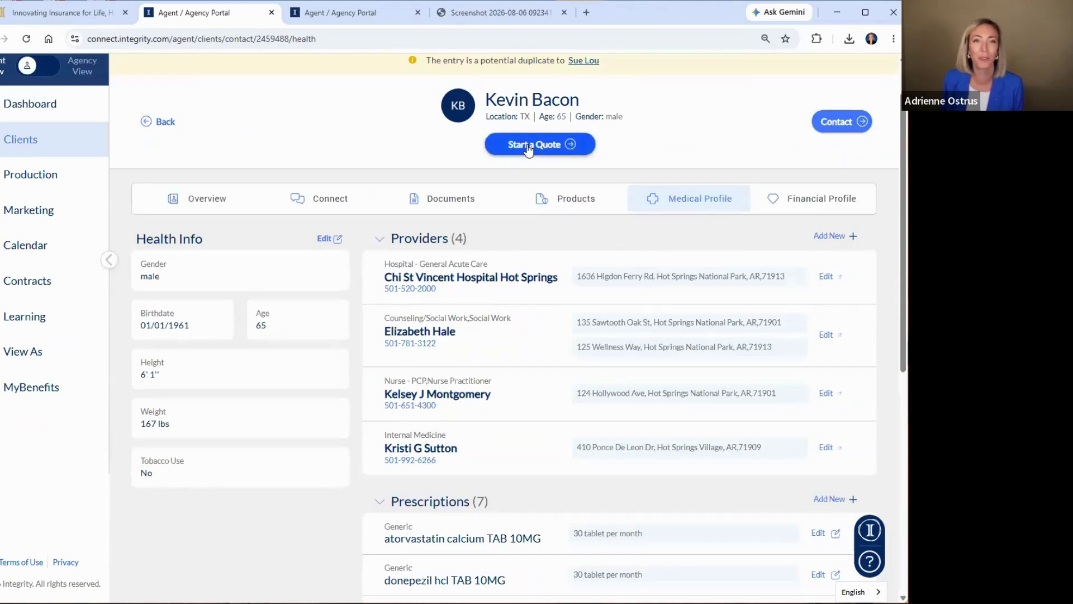
Step: View the Life, Health and Wealth options in Quick Quote, check the Health products and close the dialog
{"action": "scroll", "coordinate": [533, 150], "scroll_direction": "up", "scroll_amount": 1}
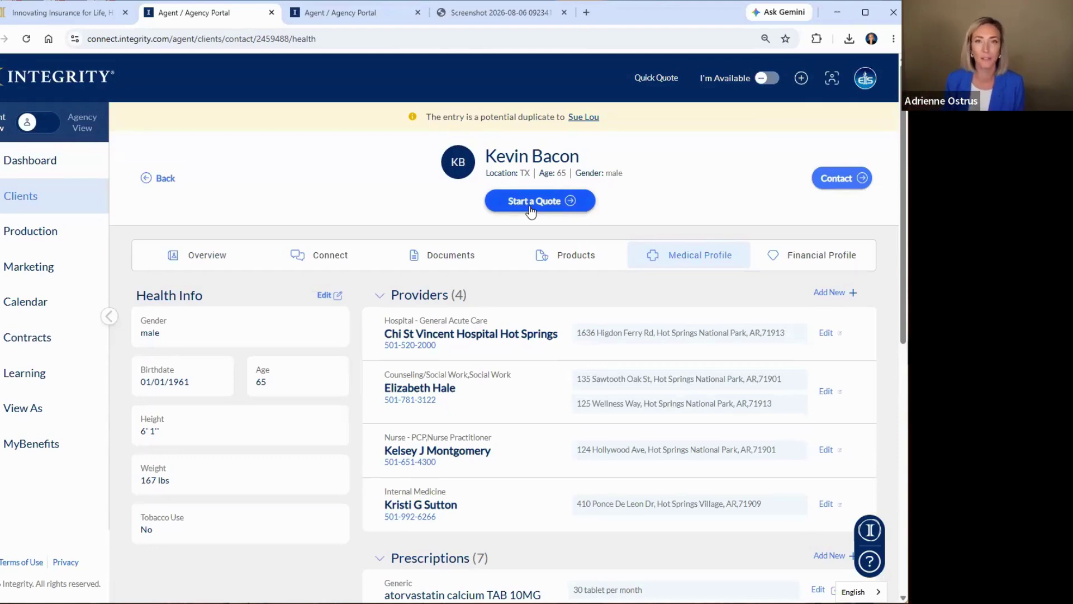
{"action": "left_click", "coordinate": [661, 78]}
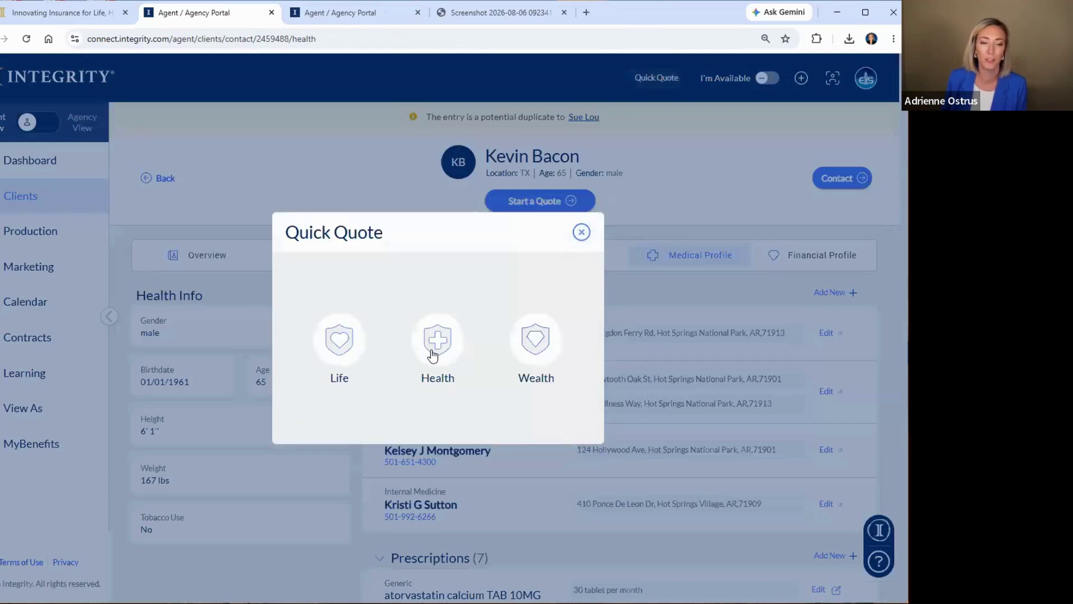
{"action": "left_click", "coordinate": [441, 357]}
{"action": "left_click", "coordinate": [582, 255]}
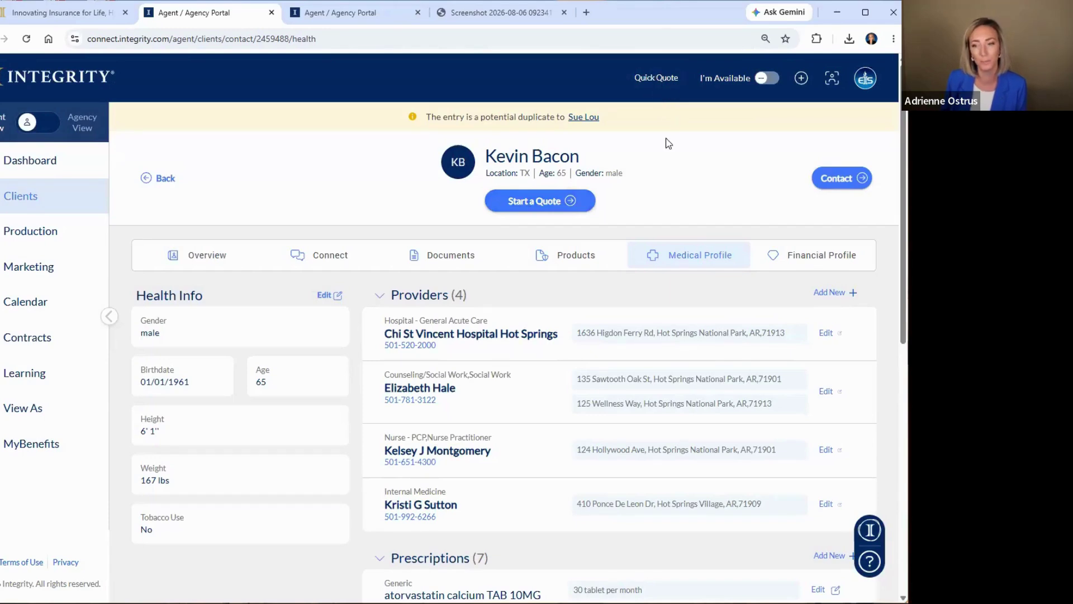
Step: Start a Medicare Supplement health quote from the contact's record with the prefilled details and look over the resulting plans and filters
{"action": "left_click", "coordinate": [545, 208]}
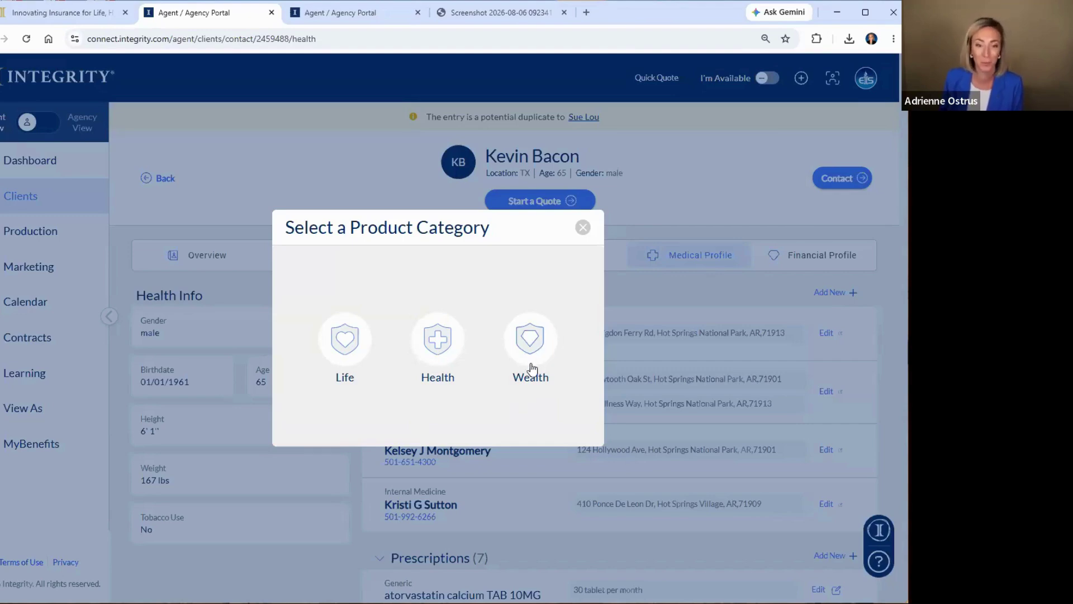
{"action": "left_click", "coordinate": [439, 342]}
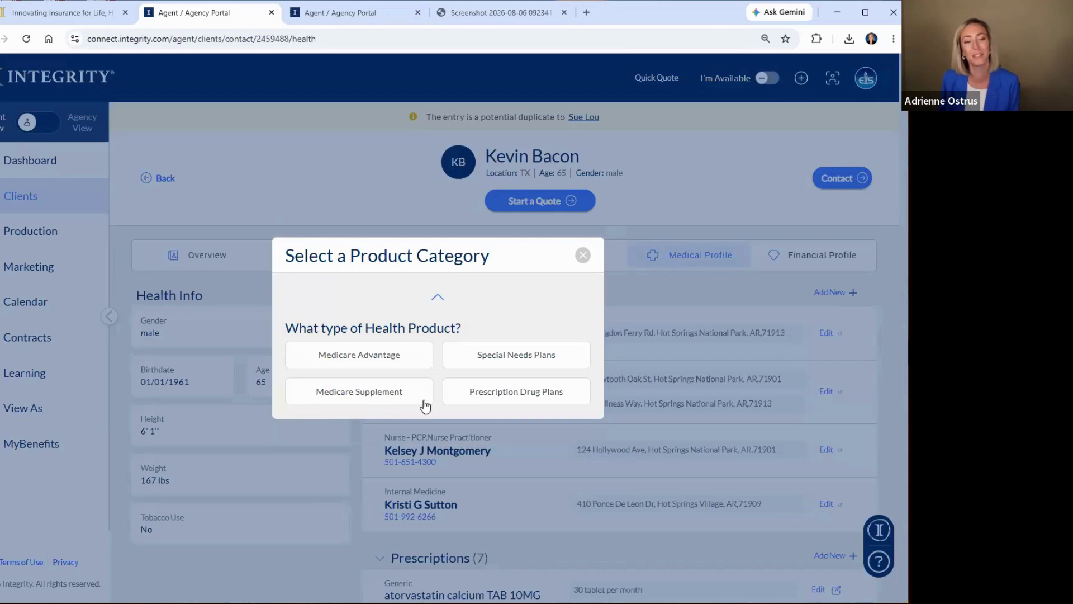
{"action": "left_click", "coordinate": [374, 394]}
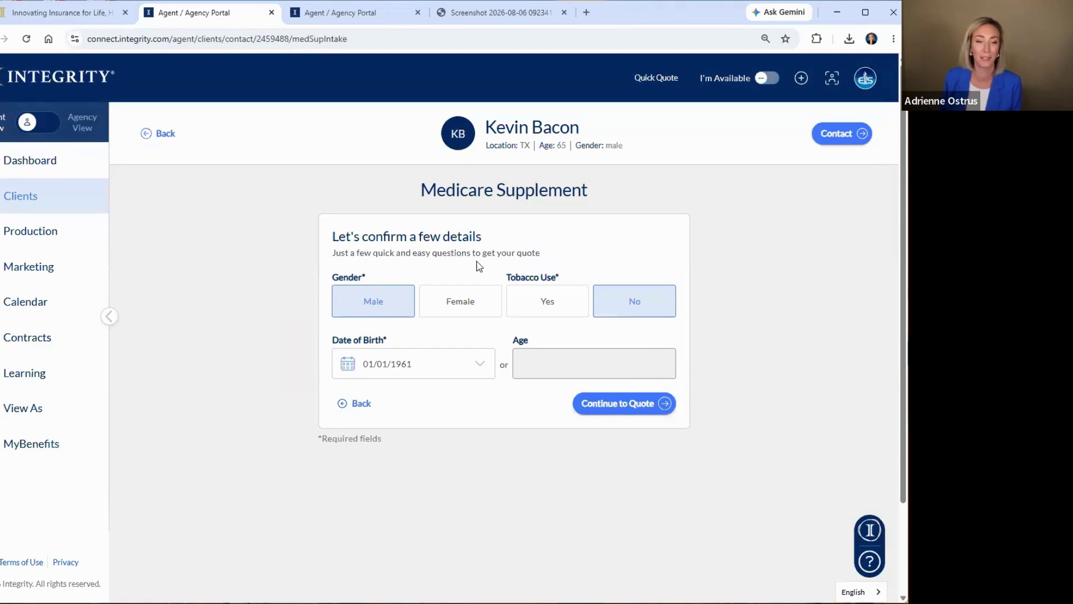
{"action": "left_click", "coordinate": [646, 403]}
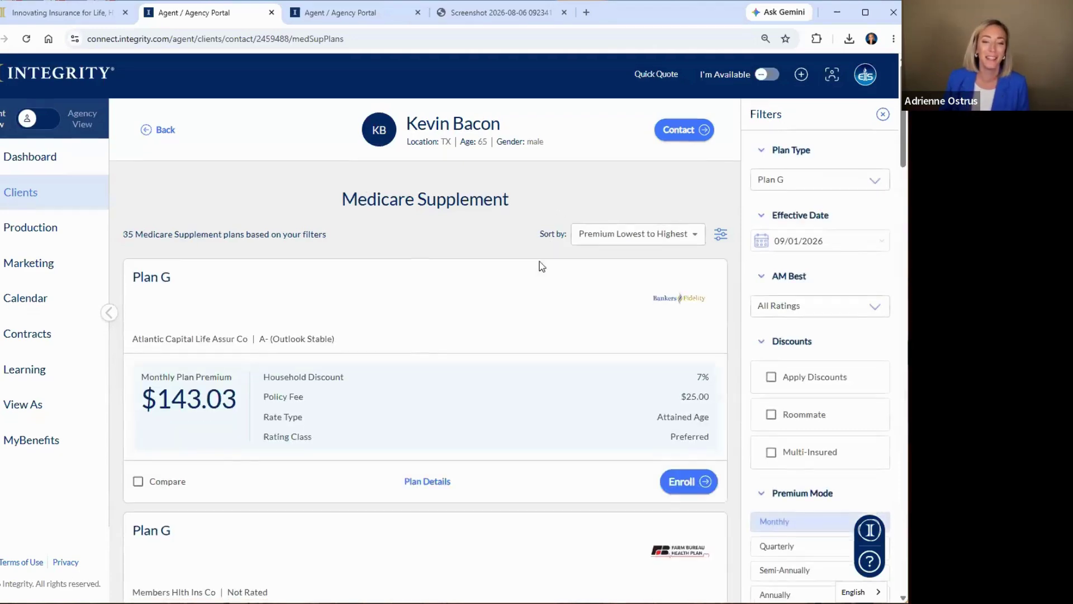
{"action": "scroll", "coordinate": [536, 302], "scroll_direction": "down", "scroll_amount": 1}
{"action": "scroll", "coordinate": [514, 327], "scroll_direction": "down", "scroll_amount": 4}
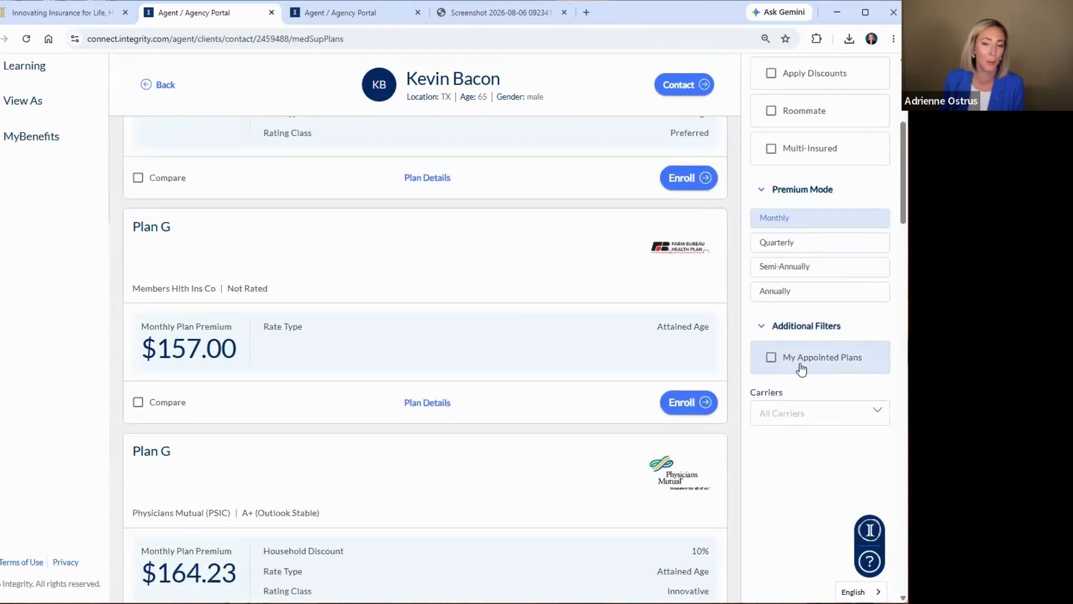
{"action": "scroll", "coordinate": [571, 407], "scroll_direction": "up", "scroll_amount": 5}
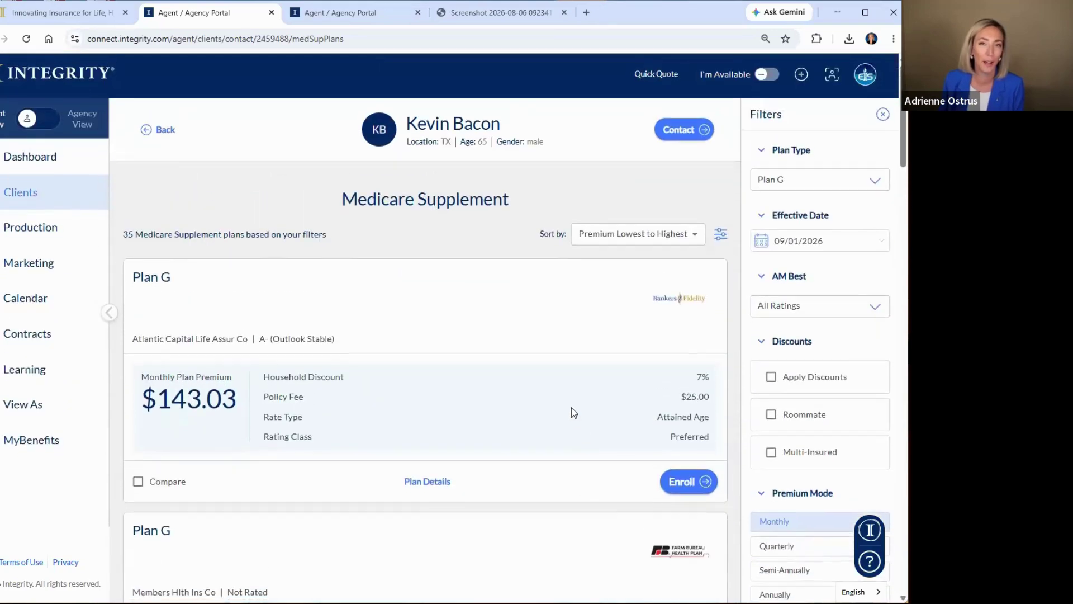
Step: View the profile menu's linked tools, such as CSG App, iPipeline and MedicareAPP, and close it again
{"action": "left_click", "coordinate": [866, 79]}
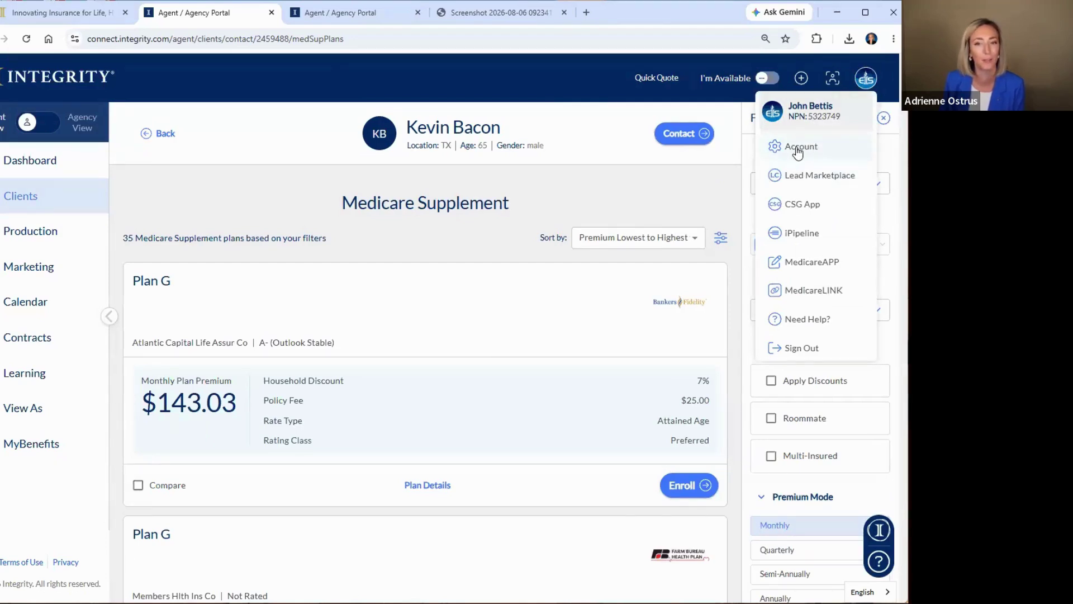
{"action": "left_click", "coordinate": [540, 71]}
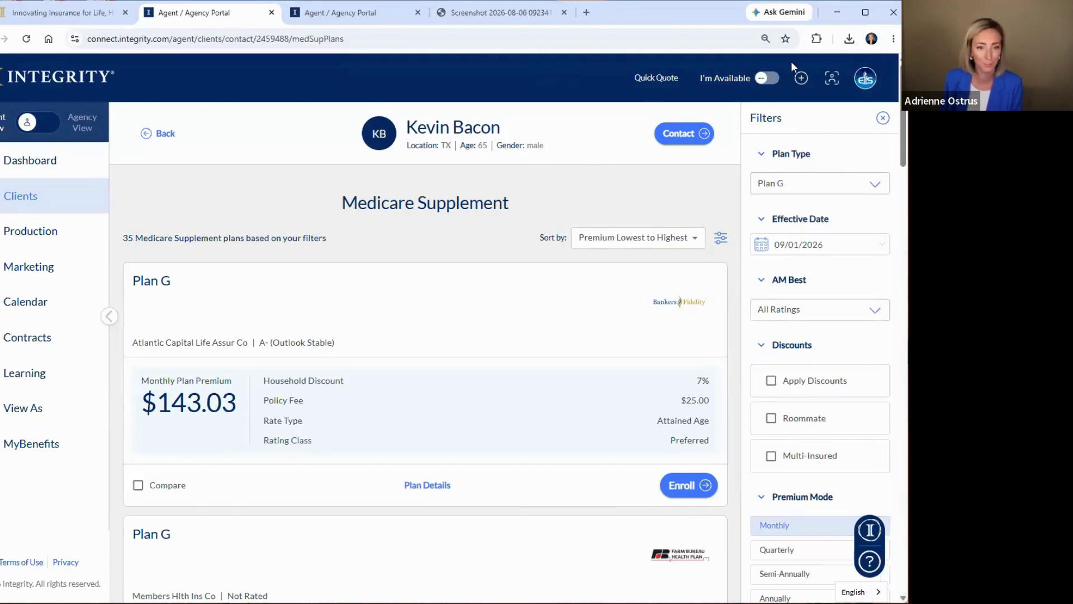
{"action": "left_click", "coordinate": [867, 83]}
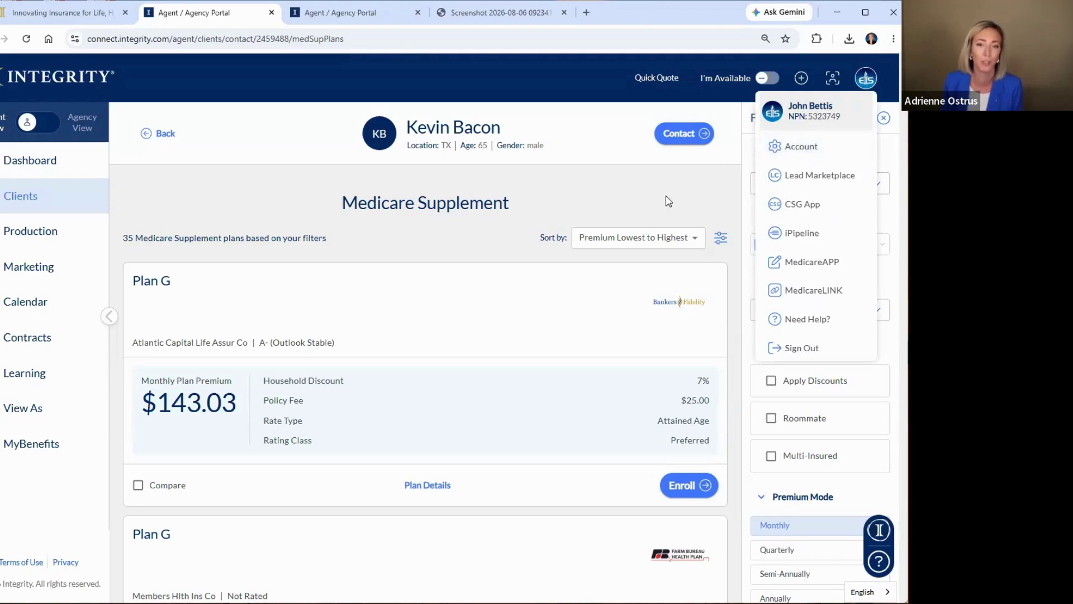
{"action": "left_click", "coordinate": [570, 180]}
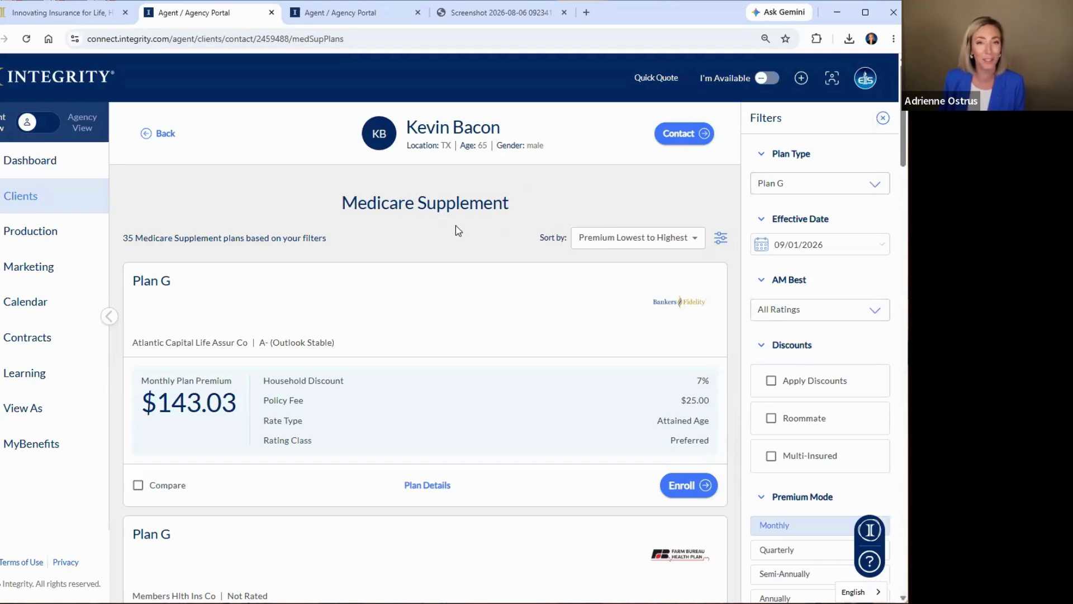
Step: Browse the Medicare Supplement quotes and set the plan type filter to Plan N
{"action": "scroll", "coordinate": [363, 167], "scroll_direction": "down", "scroll_amount": 1}
{"action": "scroll", "coordinate": [364, 171], "scroll_direction": "down", "scroll_amount": 3}
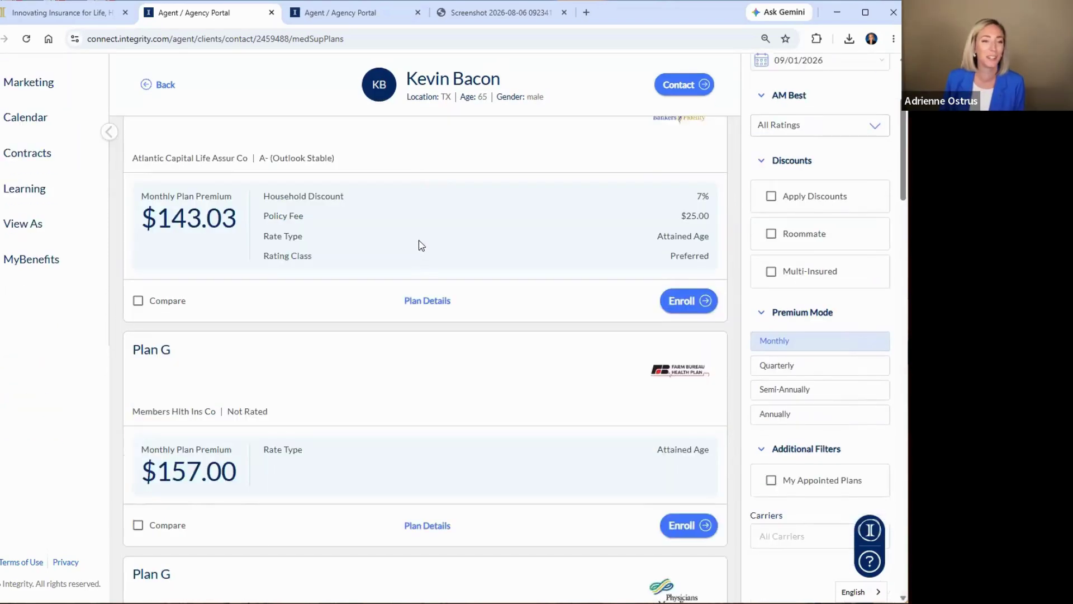
{"action": "scroll", "coordinate": [417, 242], "scroll_direction": "up", "scroll_amount": 4}
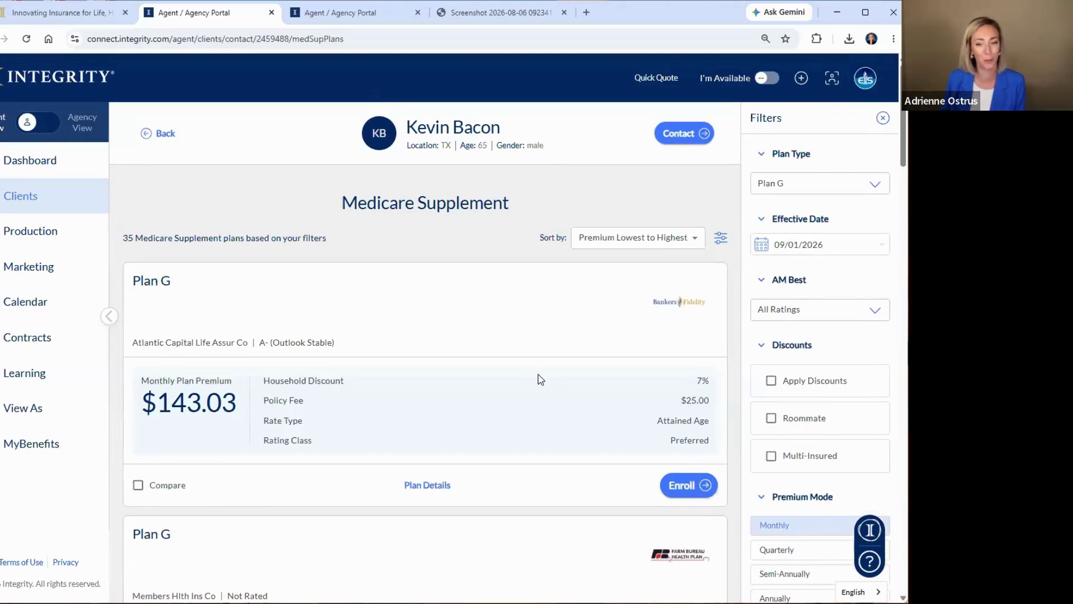
{"action": "scroll", "coordinate": [540, 380], "scroll_direction": "down", "scroll_amount": 1}
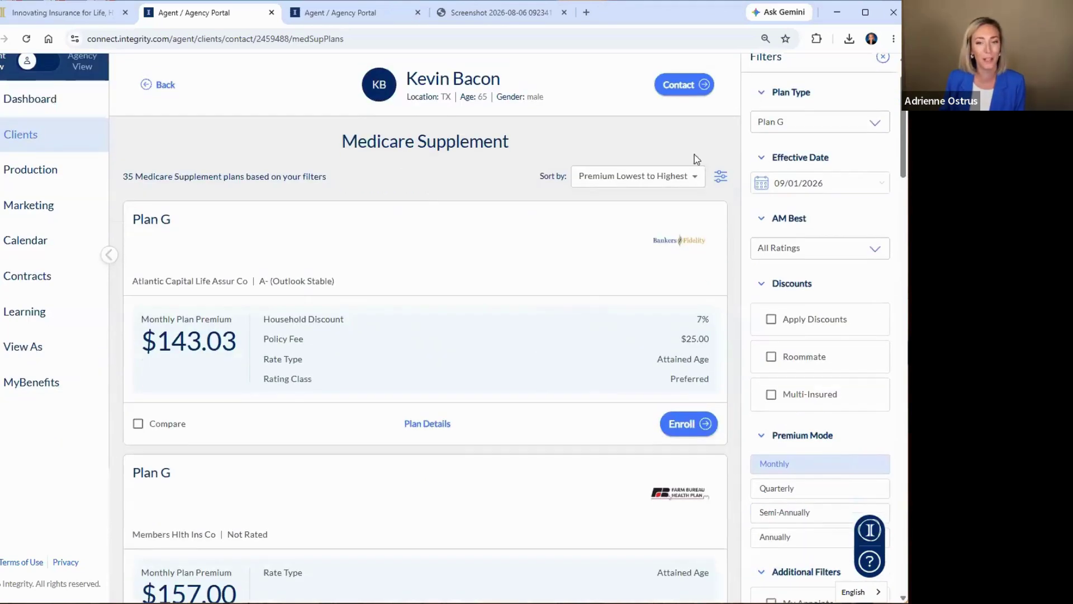
{"action": "left_click", "coordinate": [791, 126]}
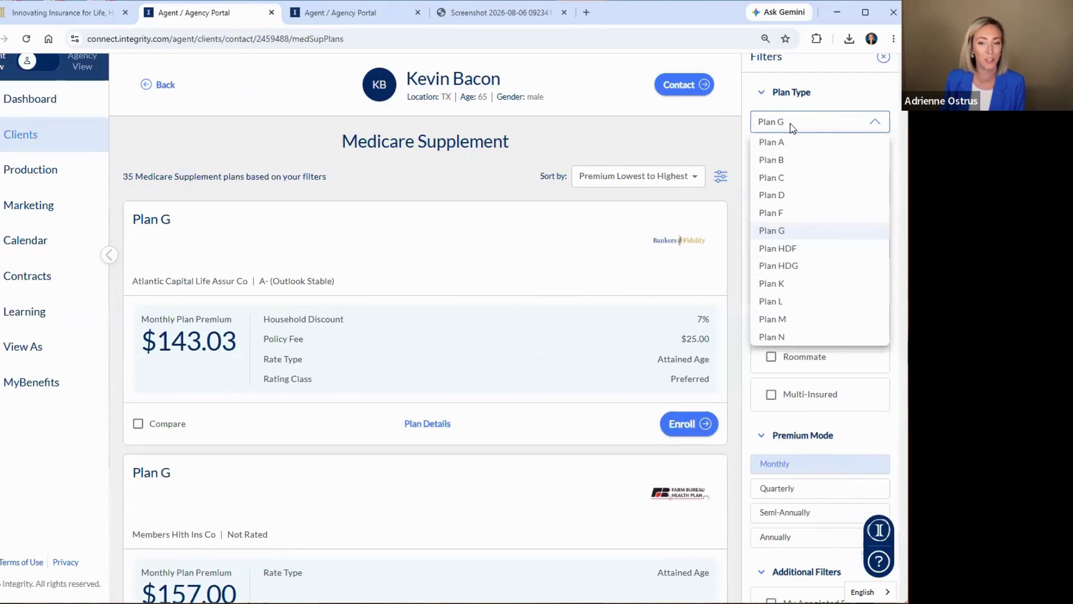
{"action": "left_click", "coordinate": [772, 336]}
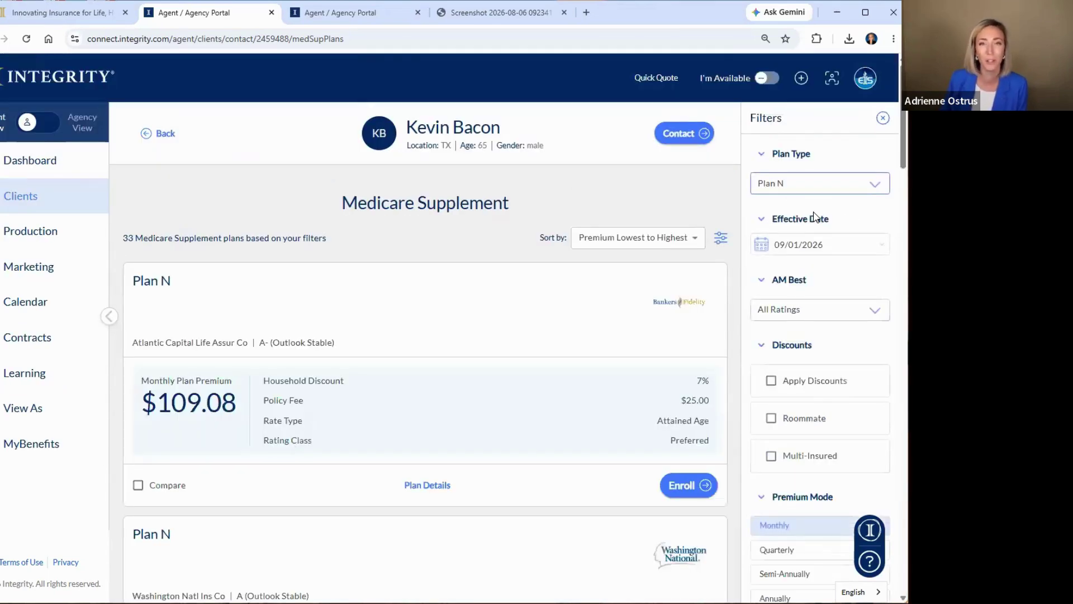
Step: Review the effective date and rating filters, try the Roommate discount, and leave only the Multi-Insured discount applied
{"action": "left_click", "coordinate": [830, 243]}
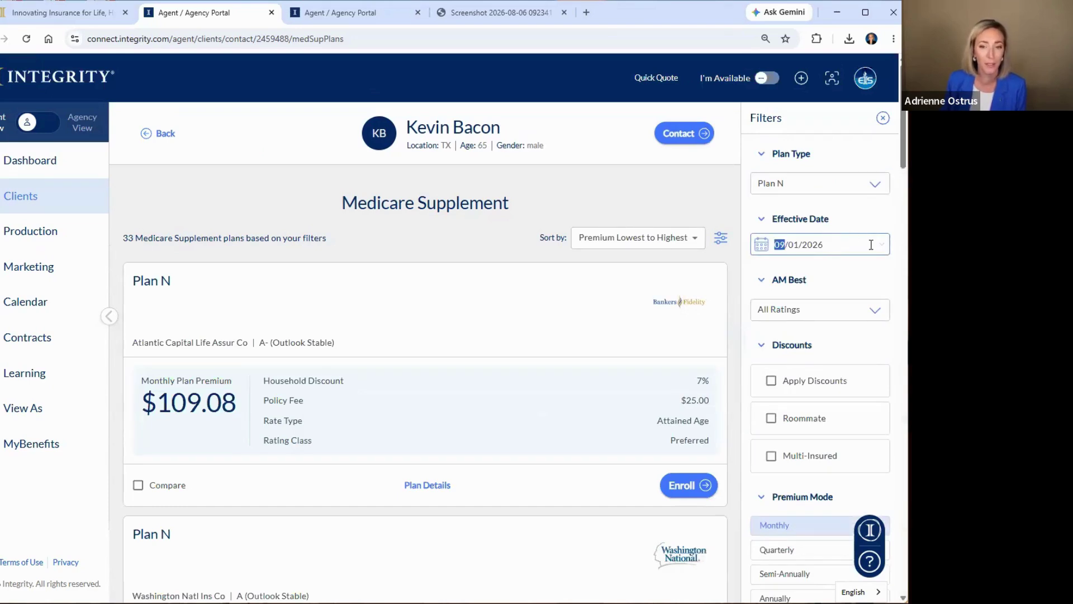
{"action": "scroll", "coordinate": [799, 287], "scroll_direction": "down", "scroll_amount": 1}
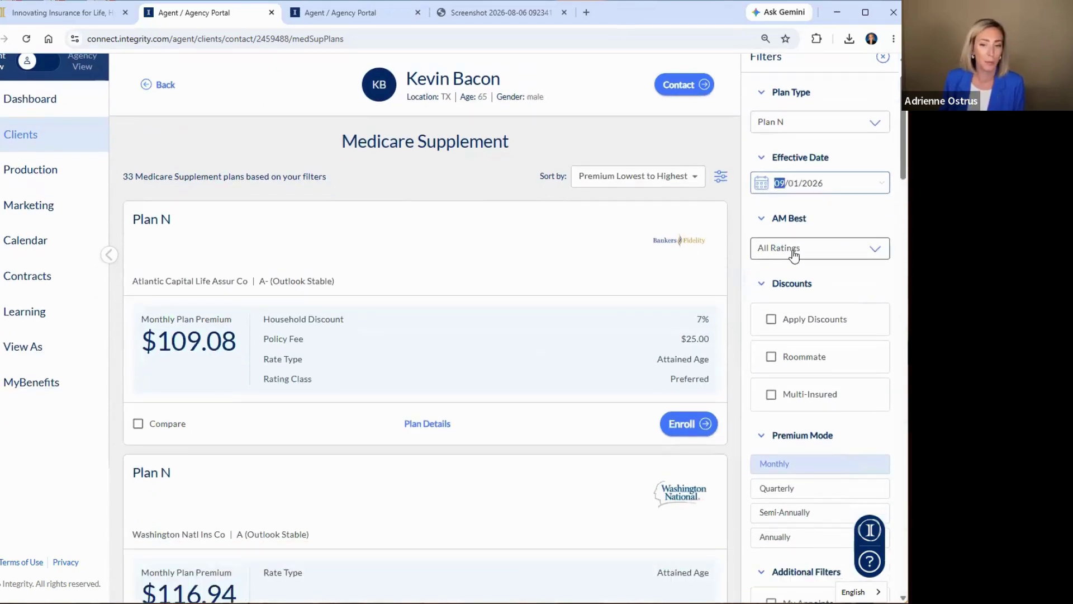
{"action": "scroll", "coordinate": [794, 254], "scroll_direction": "down", "scroll_amount": 2}
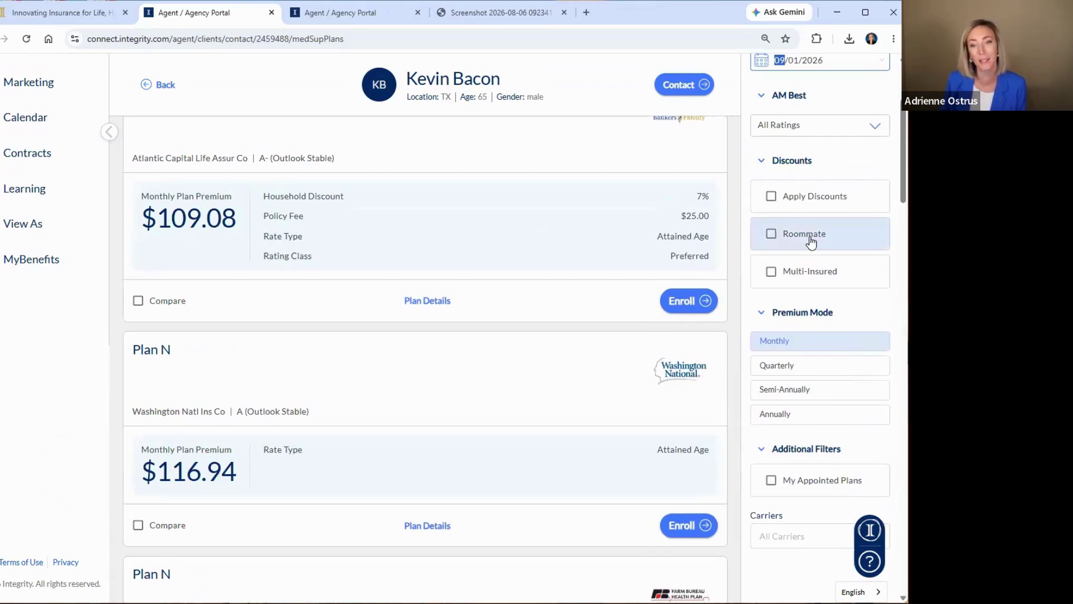
{"action": "left_click", "coordinate": [772, 237]}
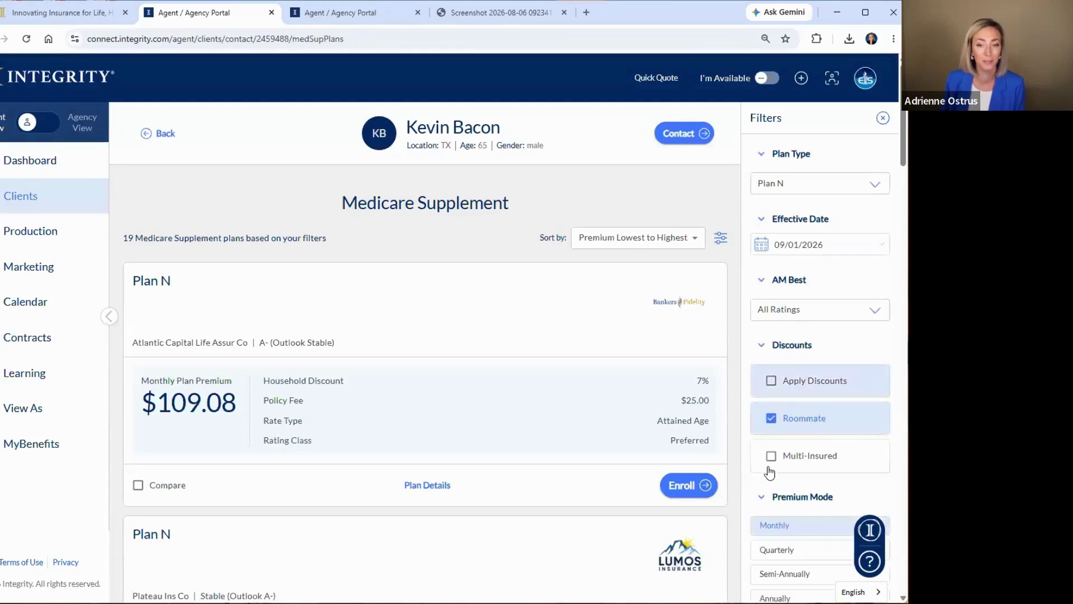
{"action": "left_click", "coordinate": [771, 456]}
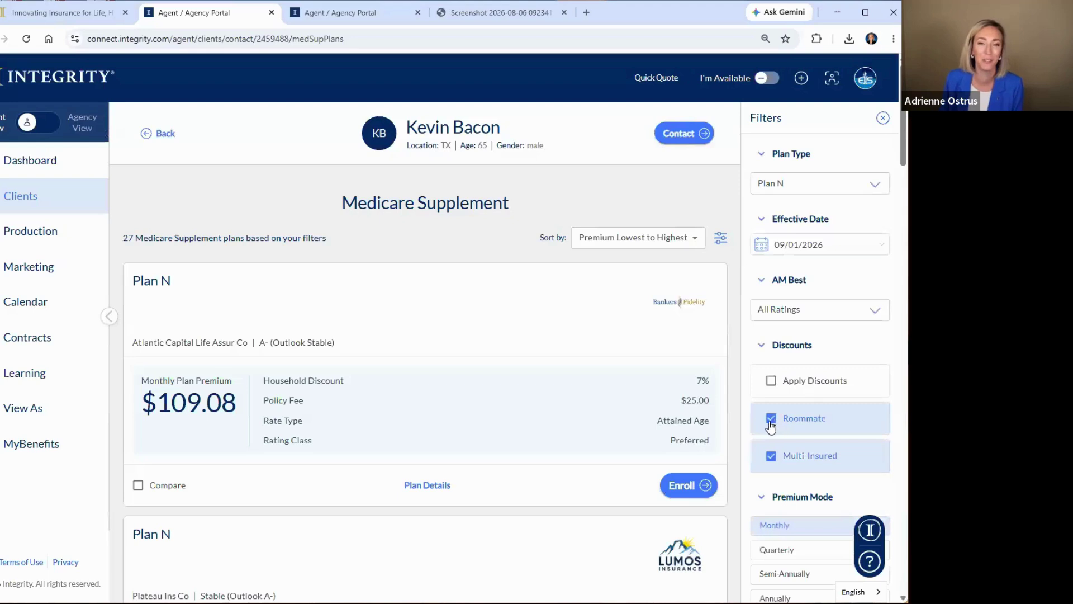
{"action": "left_click", "coordinate": [771, 419]}
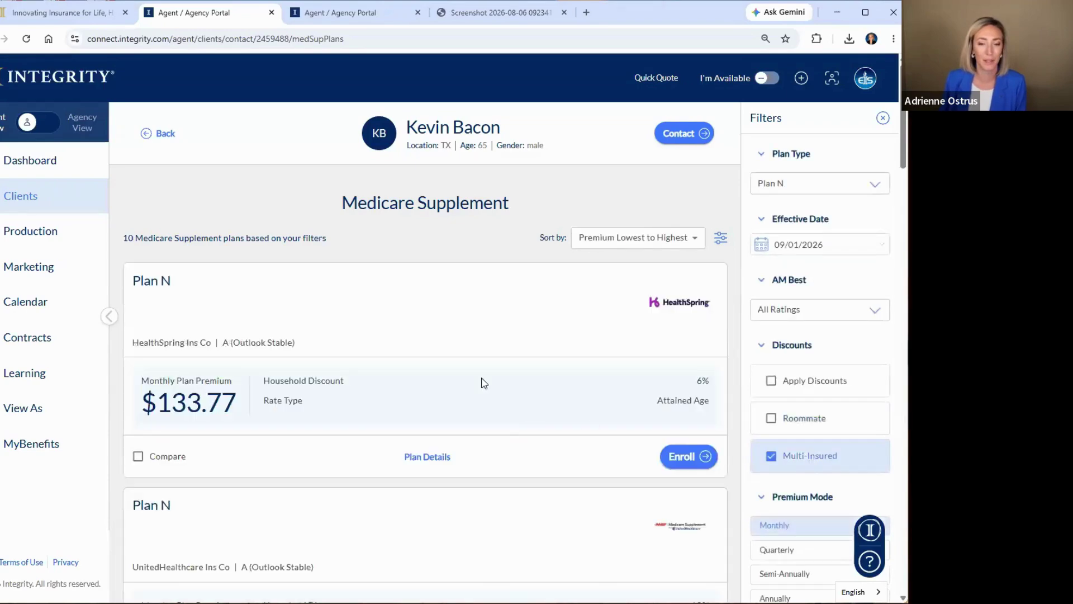
Step: Examine the monthly premium and household discount of the HealthSpring Plan N quote
{"action": "scroll", "coordinate": [373, 327], "scroll_direction": "down", "scroll_amount": 1}
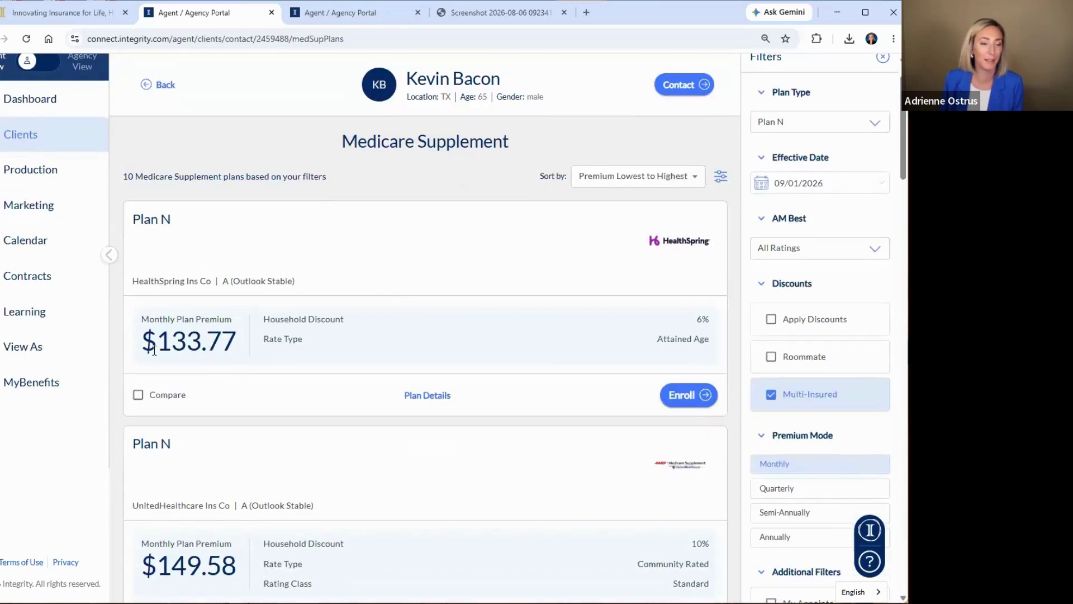
{"action": "left_click_drag", "start_coordinate": [144, 342], "coordinate": [241, 344]}
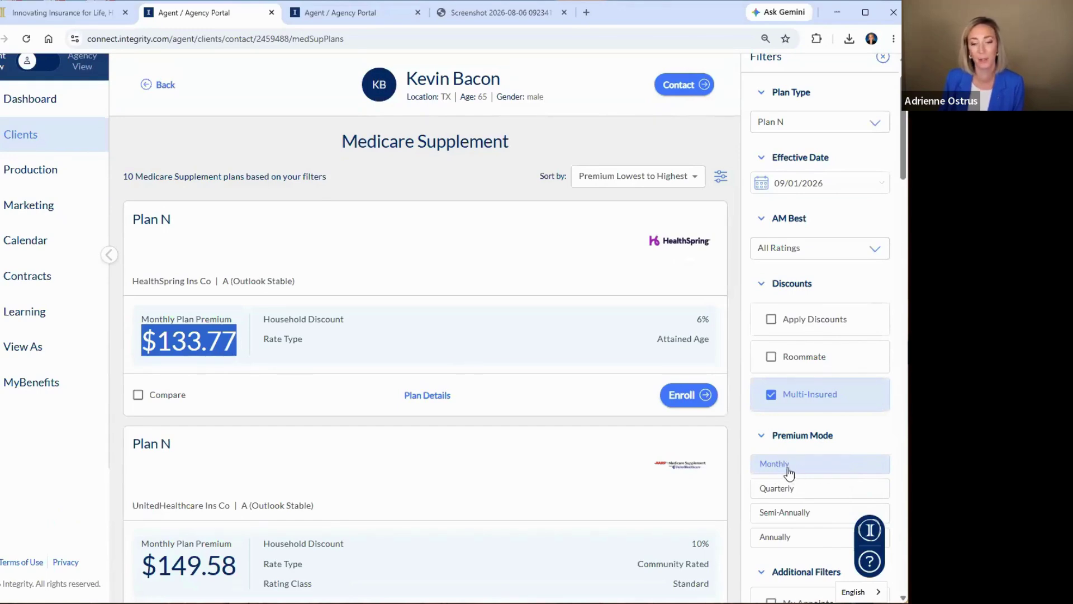
{"action": "scroll", "coordinate": [794, 473], "scroll_direction": "down", "scroll_amount": 2}
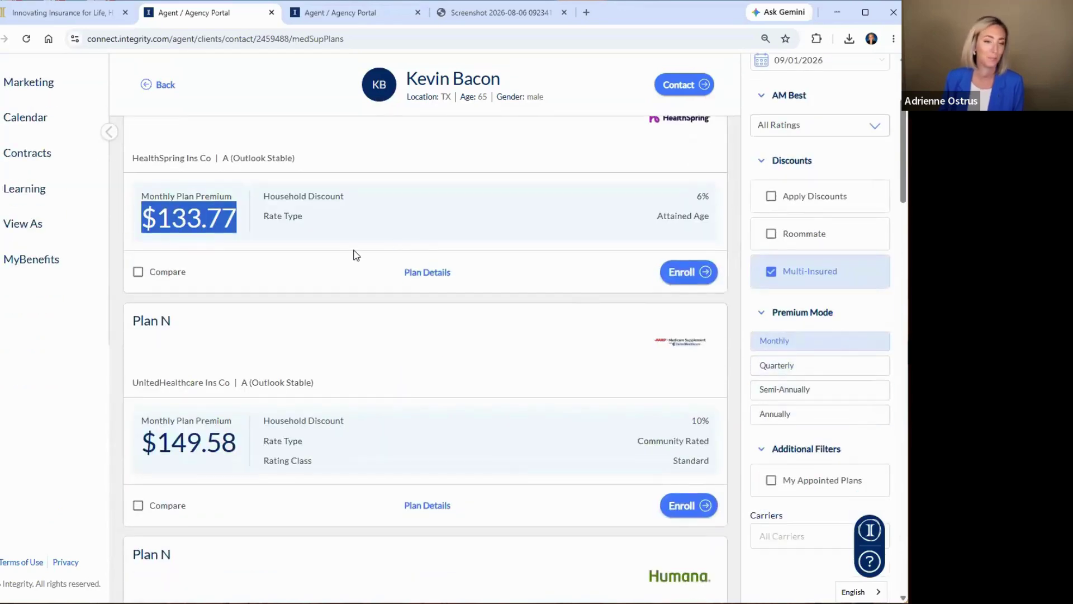
{"action": "scroll", "coordinate": [355, 254], "scroll_direction": "up", "scroll_amount": 2}
{"action": "left_click_drag", "start_coordinate": [696, 319], "coordinate": [708, 316]}
{"action": "left_click", "coordinate": [705, 319]}
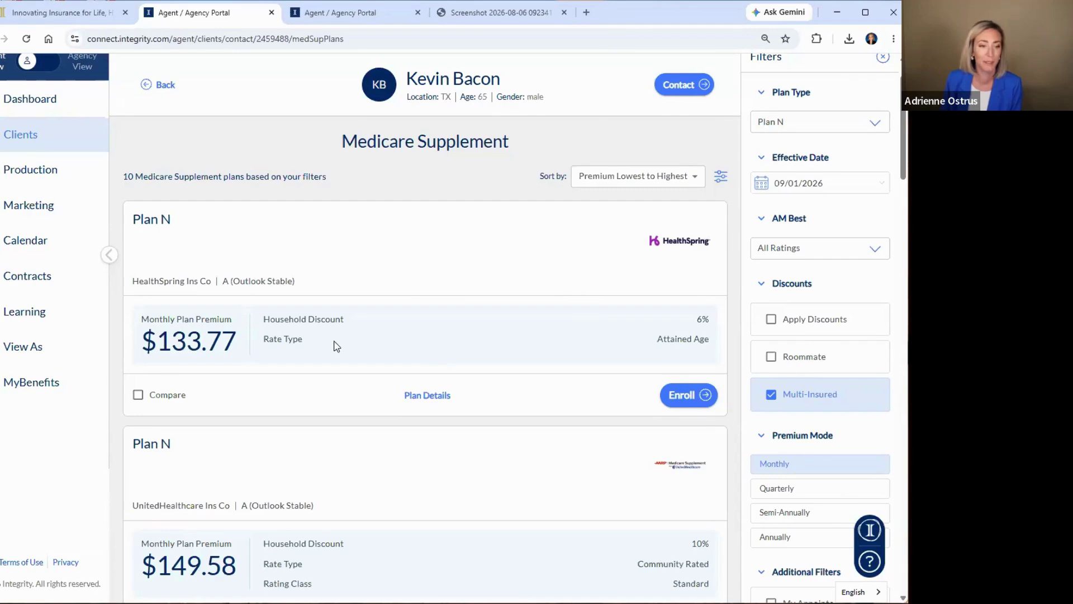
Step: Add the HealthSpring Plan N quote to the plan comparison and remove it again
{"action": "scroll", "coordinate": [197, 333], "scroll_direction": "down", "scroll_amount": 2}
{"action": "left_click", "coordinate": [138, 272]}
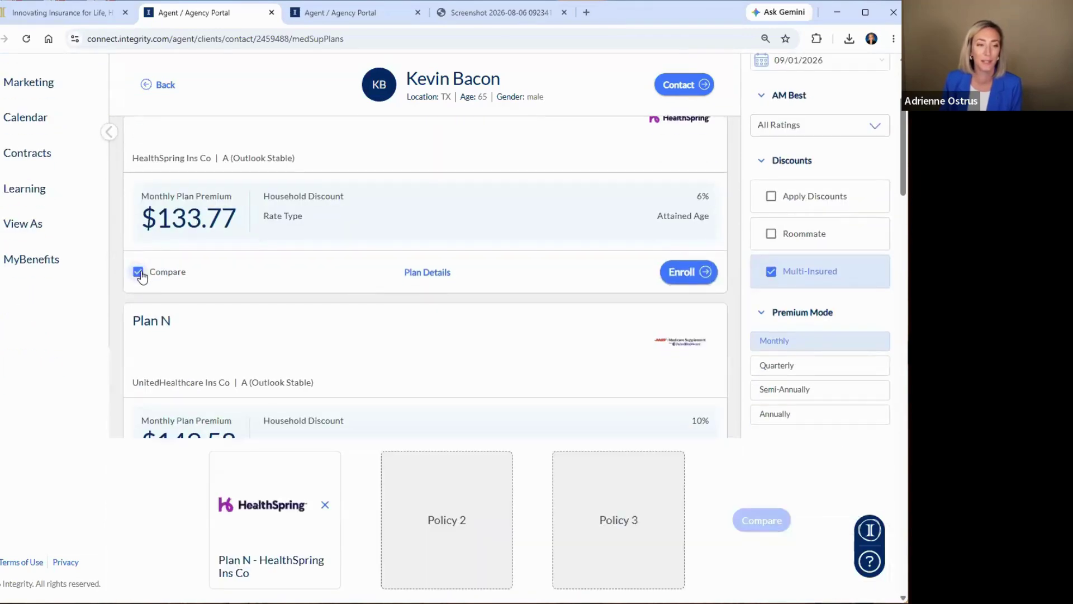
{"action": "left_click", "coordinate": [138, 272]}
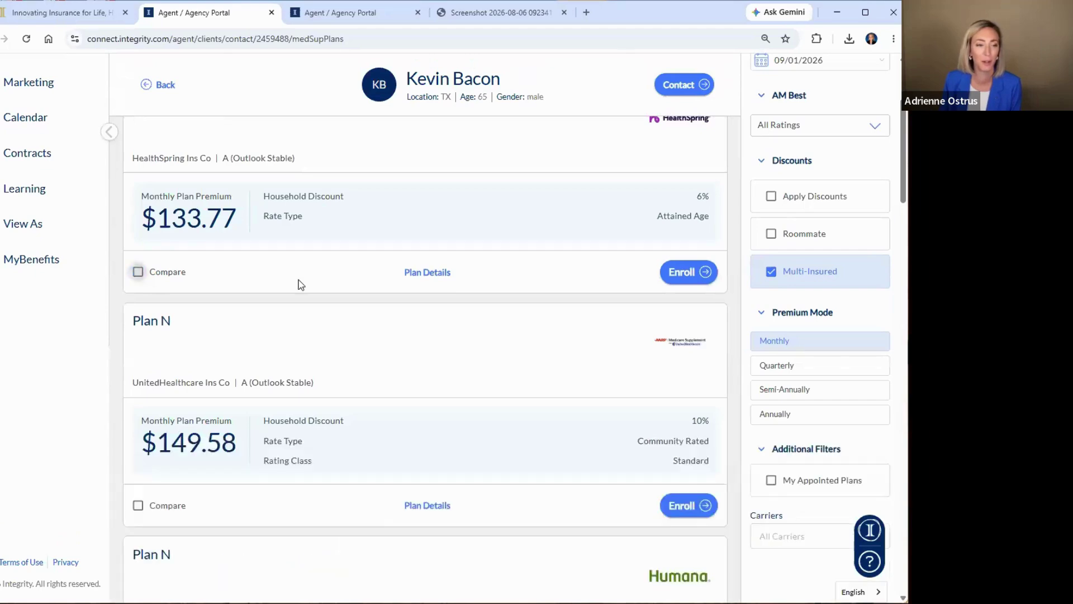
Step: Open the HealthSpring Plan N details and look through the age increases, increase history and Part A coverage
{"action": "left_click", "coordinate": [442, 272]}
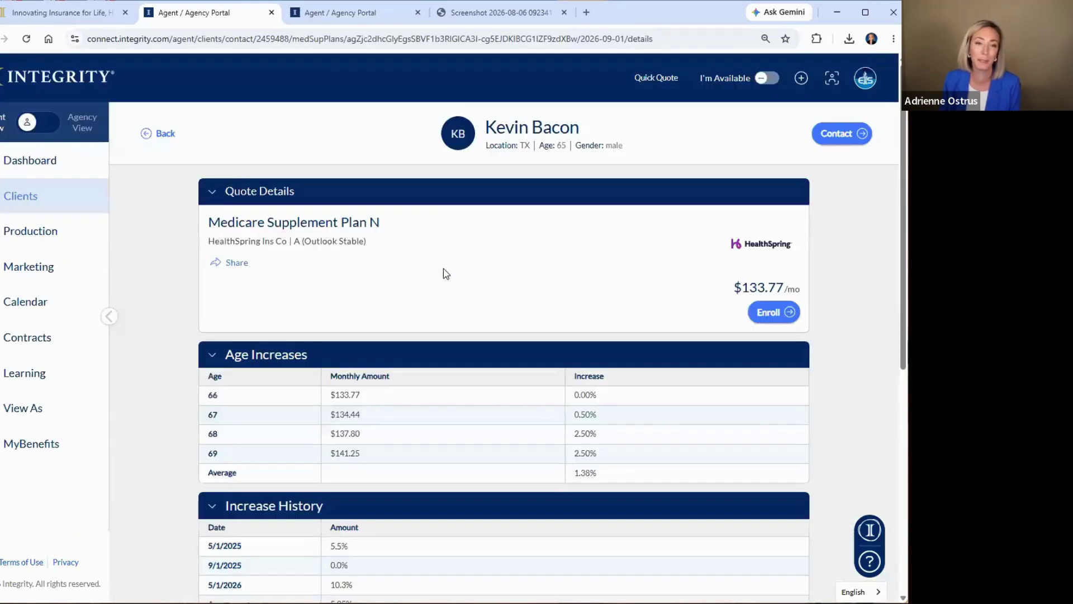
{"action": "scroll", "coordinate": [448, 321], "scroll_direction": "down", "scroll_amount": 2}
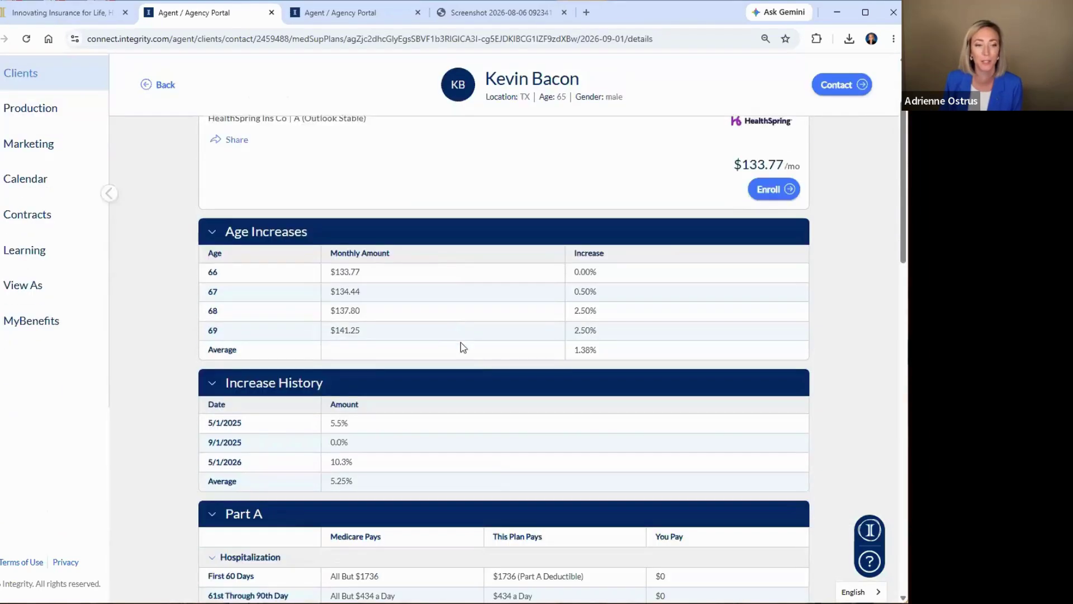
{"action": "scroll", "coordinate": [400, 363], "scroll_direction": "down", "scroll_amount": 1}
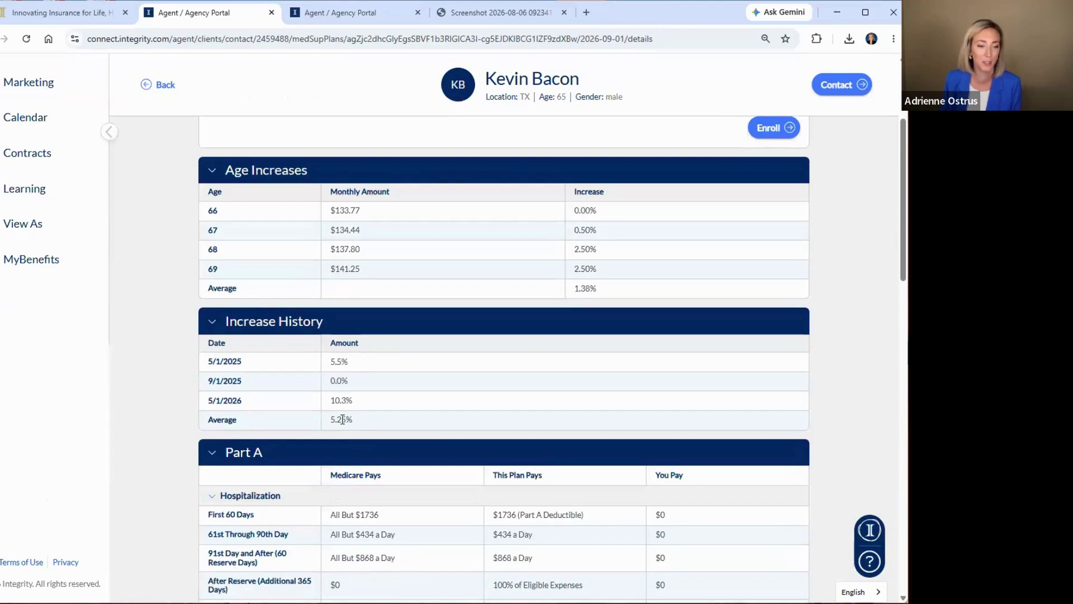
{"action": "scroll", "coordinate": [343, 419], "scroll_direction": "down", "scroll_amount": 4}
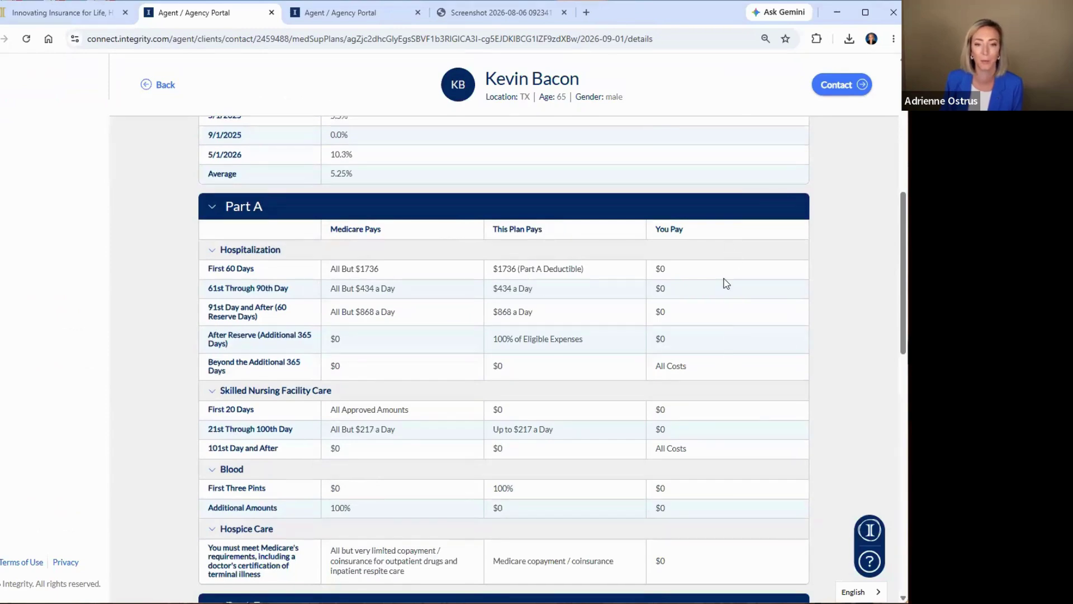
{"action": "scroll", "coordinate": [719, 436], "scroll_direction": "up", "scroll_amount": 7}
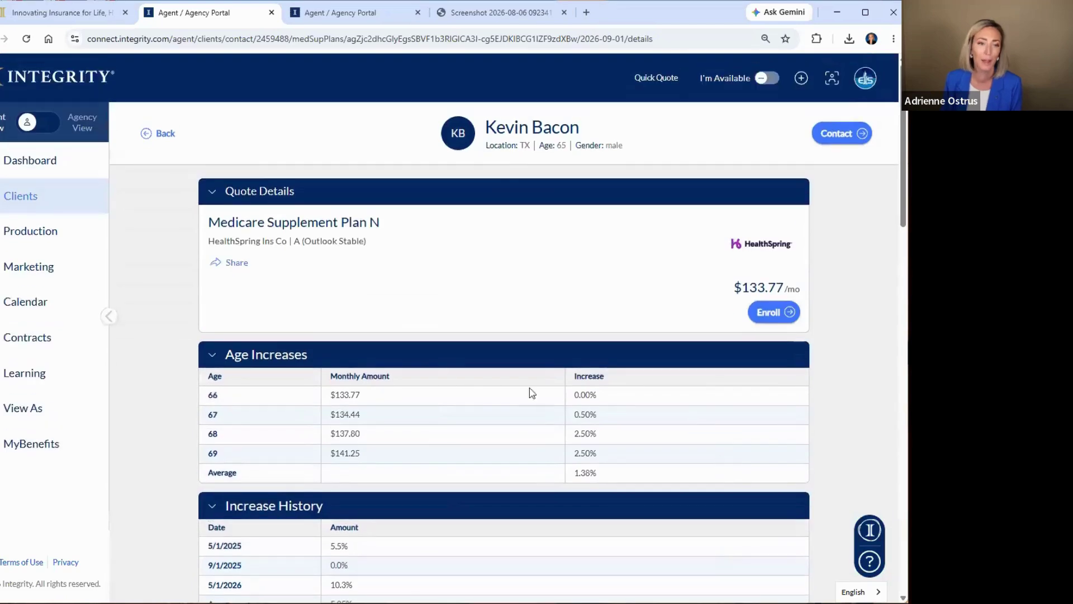
Step: Open the sharing options for the HealthSpring Plan N quote, cancel without sharing, and return to the Medicare Supplement quote list
{"action": "left_click", "coordinate": [237, 263]}
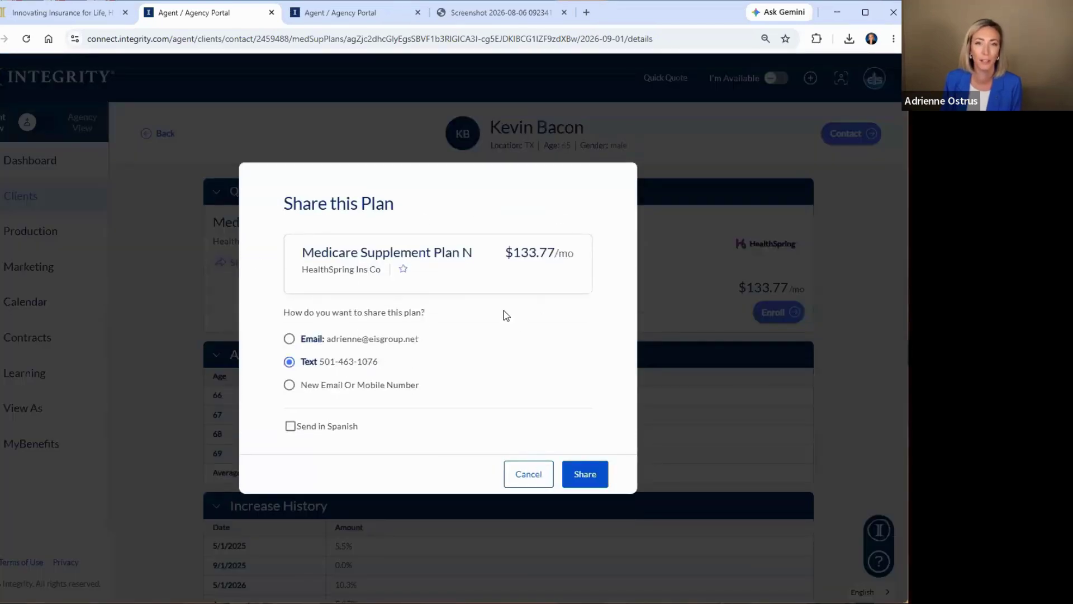
{"action": "left_click", "coordinate": [523, 478]}
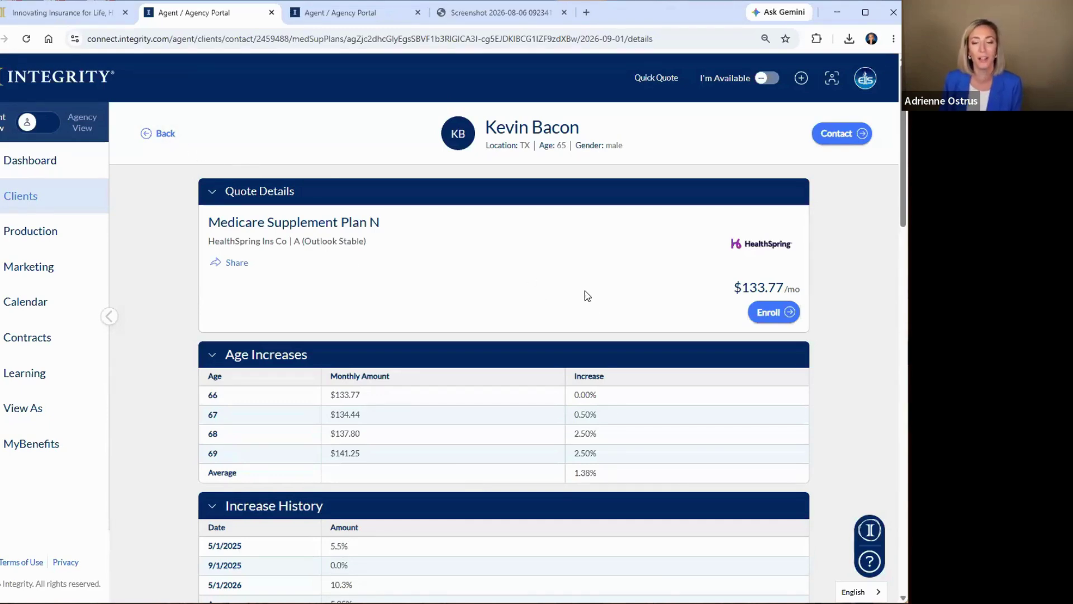
{"action": "left_click", "coordinate": [163, 138]}
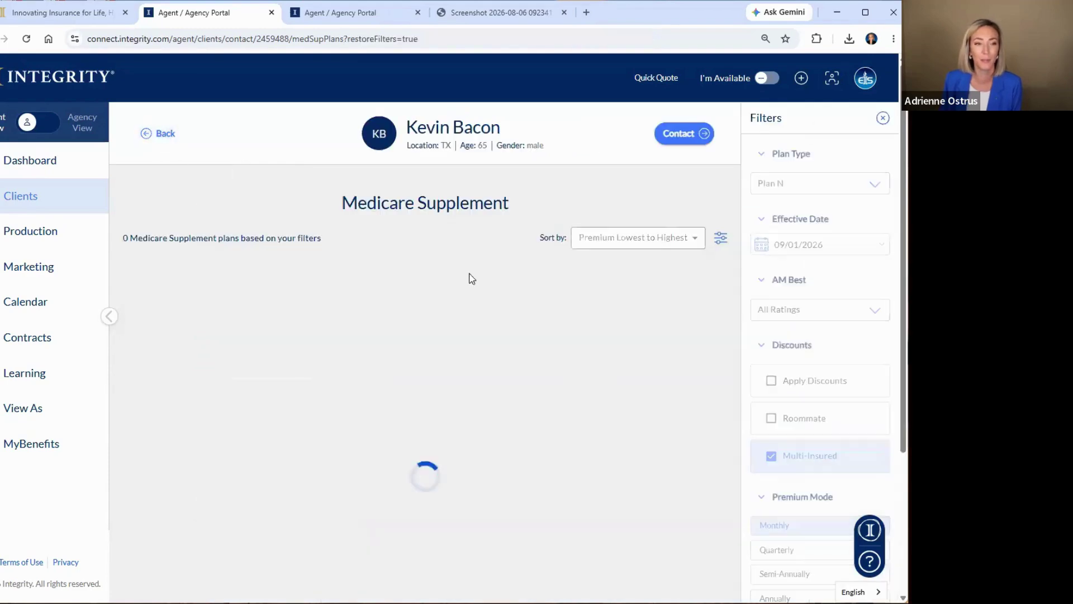
Step: Look through the Plan N quotes from all carriers, comparing their monthly premiums, household discounts and rate types
{"action": "scroll", "coordinate": [691, 386], "scroll_direction": "down", "scroll_amount": 2}
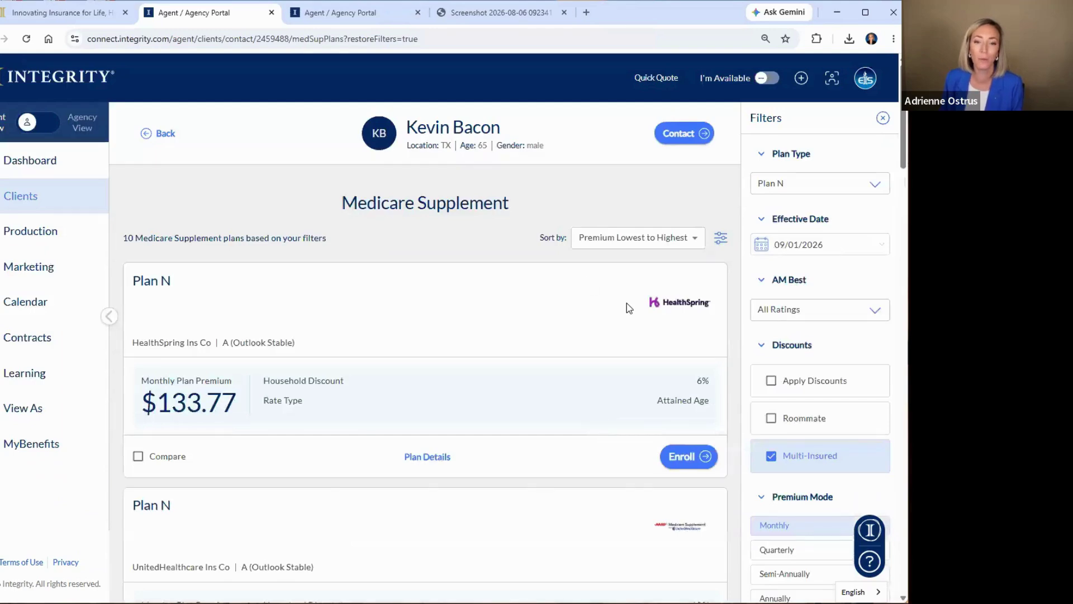
{"action": "scroll", "coordinate": [626, 303], "scroll_direction": "down", "scroll_amount": 3}
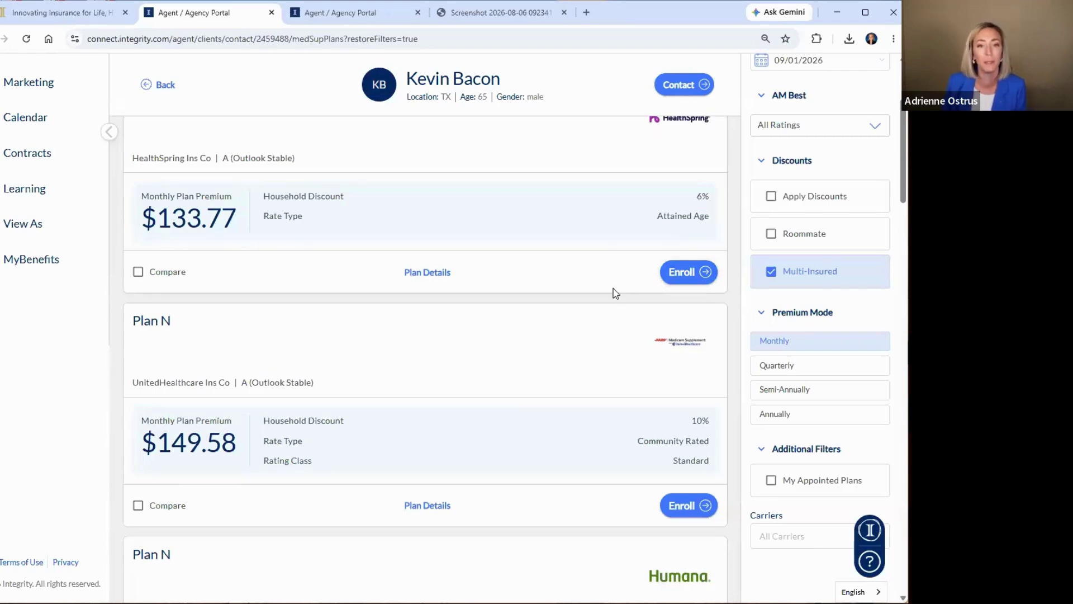
{"action": "scroll", "coordinate": [581, 277], "scroll_direction": "up", "scroll_amount": 1}
{"action": "scroll", "coordinate": [521, 346], "scroll_direction": "down", "scroll_amount": 2}
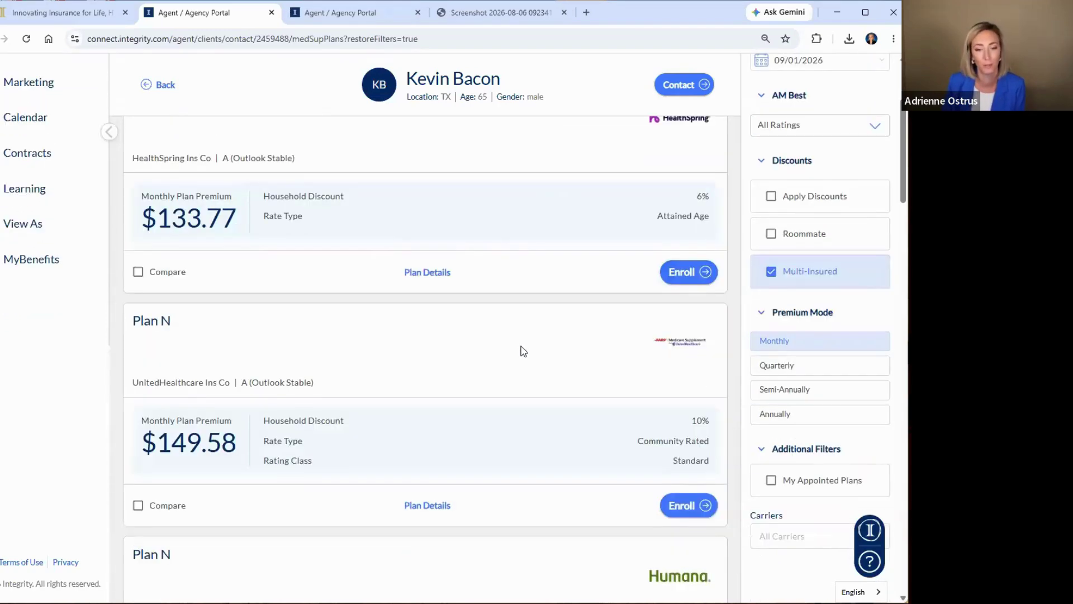
{"action": "scroll", "coordinate": [584, 347], "scroll_direction": "down", "scroll_amount": 3}
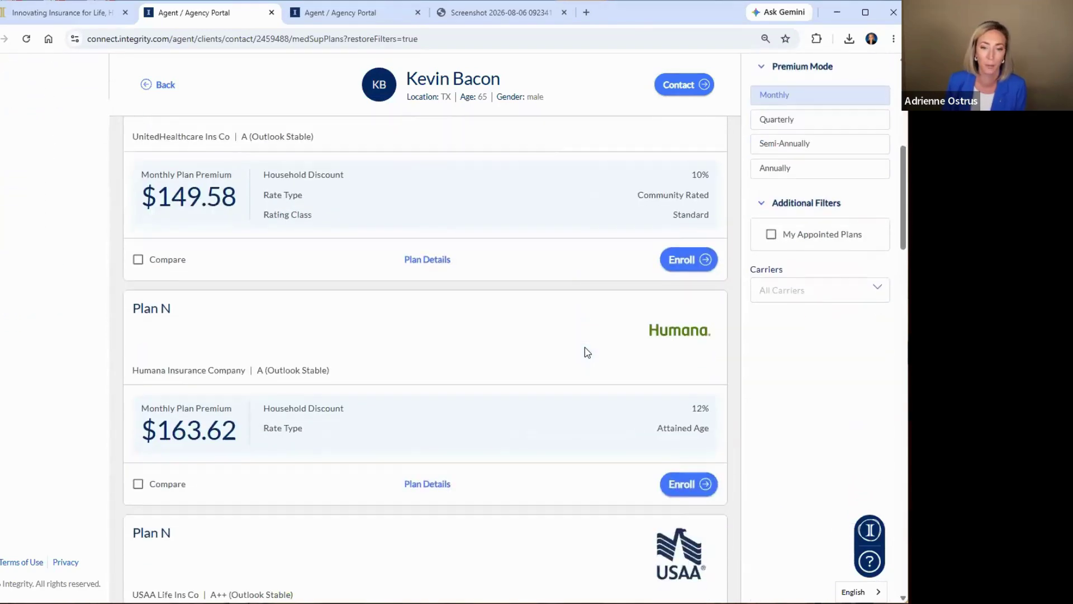
{"action": "scroll", "coordinate": [592, 329], "scroll_direction": "up", "scroll_amount": 1}
{"action": "scroll", "coordinate": [596, 331], "scroll_direction": "down", "scroll_amount": 9}
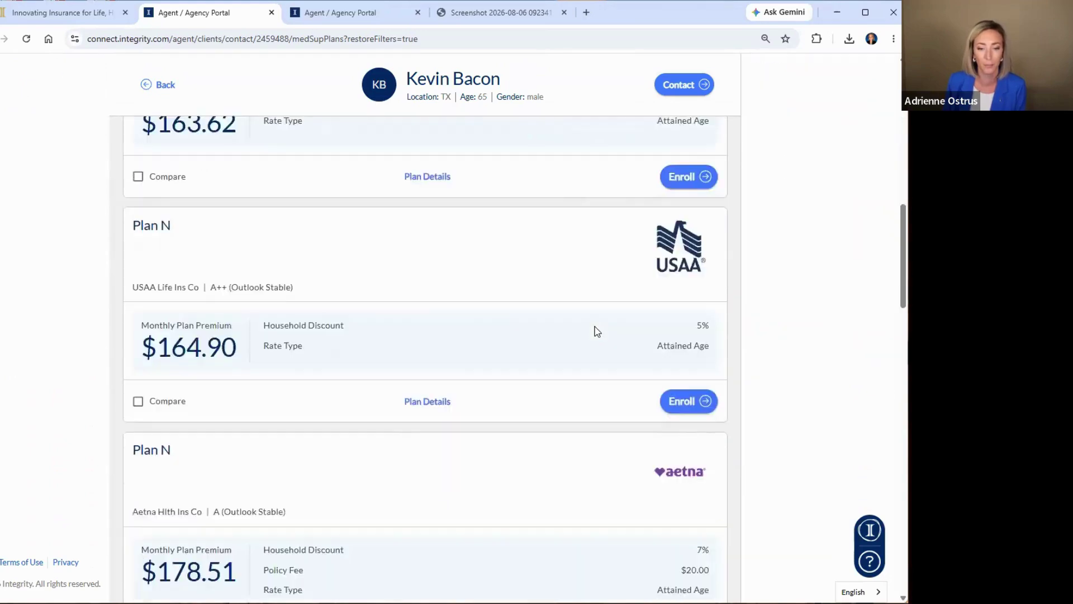
{"action": "scroll", "coordinate": [597, 331], "scroll_direction": "down", "scroll_amount": 11}
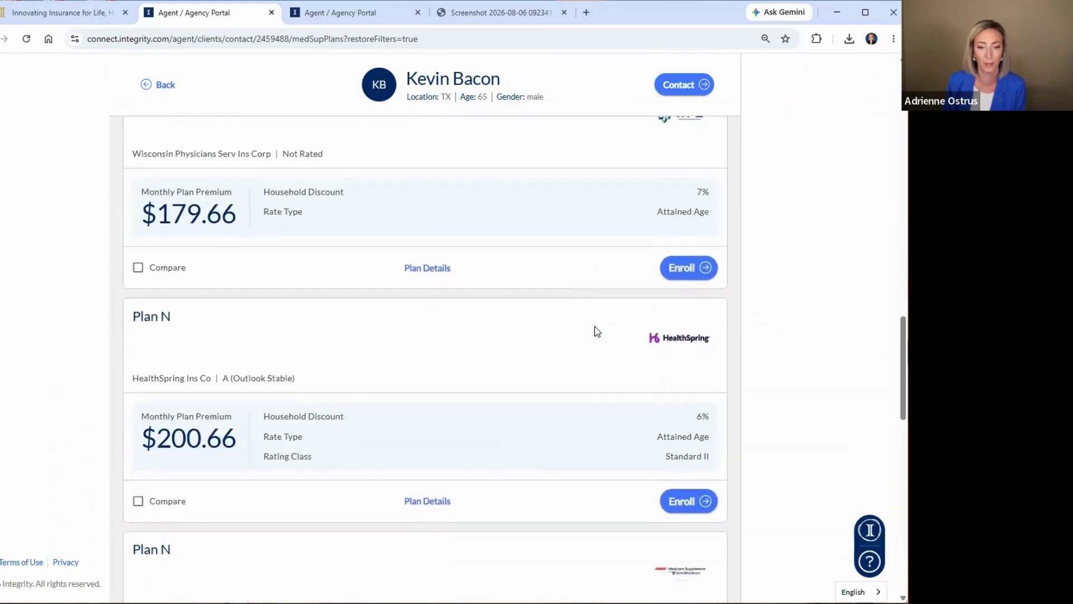
{"action": "scroll", "coordinate": [597, 331], "scroll_direction": "down", "scroll_amount": 4}
{"action": "scroll", "coordinate": [595, 329], "scroll_direction": "up", "scroll_amount": 20}
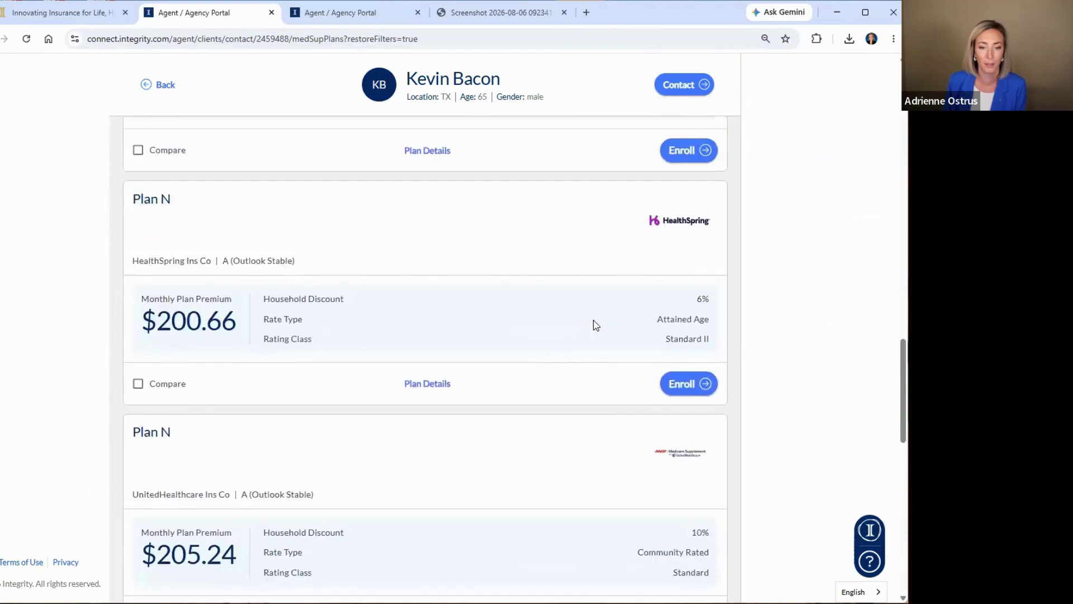
{"action": "scroll", "coordinate": [596, 325], "scroll_direction": "up", "scroll_amount": 5}
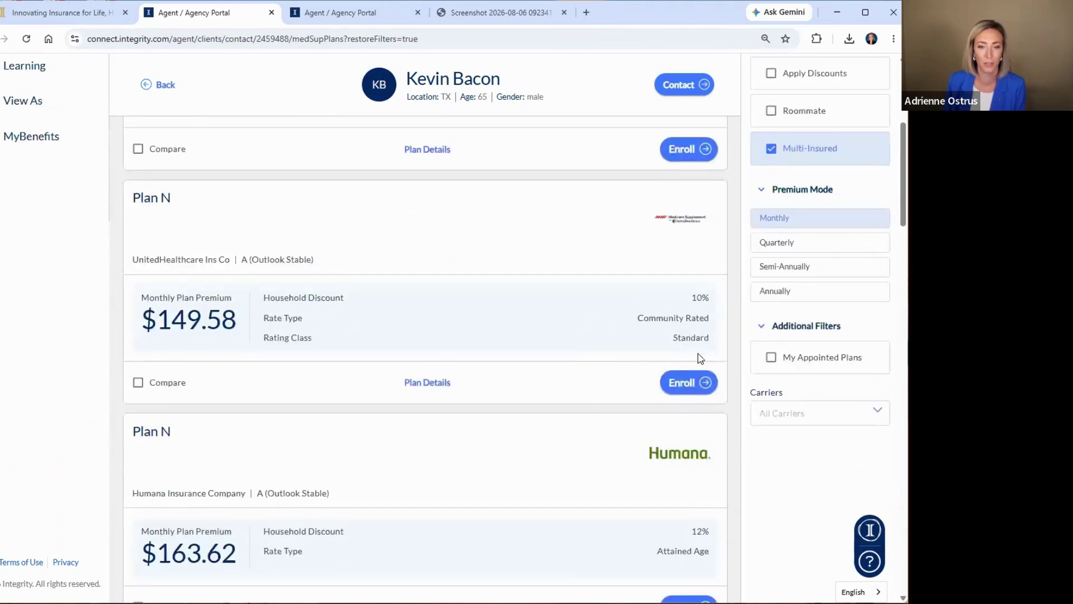
Step: Try to enroll in the UnitedHealthcare Plan N with the Standard rating class, and close the request for a producer ID
{"action": "left_click", "coordinate": [688, 392]}
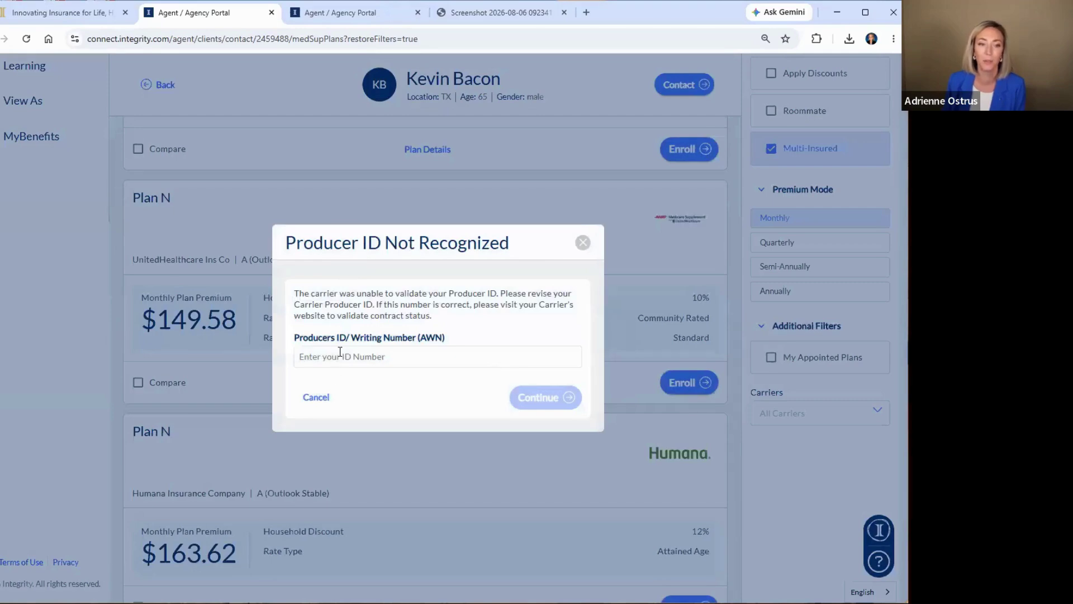
{"action": "left_click", "coordinate": [311, 361]}
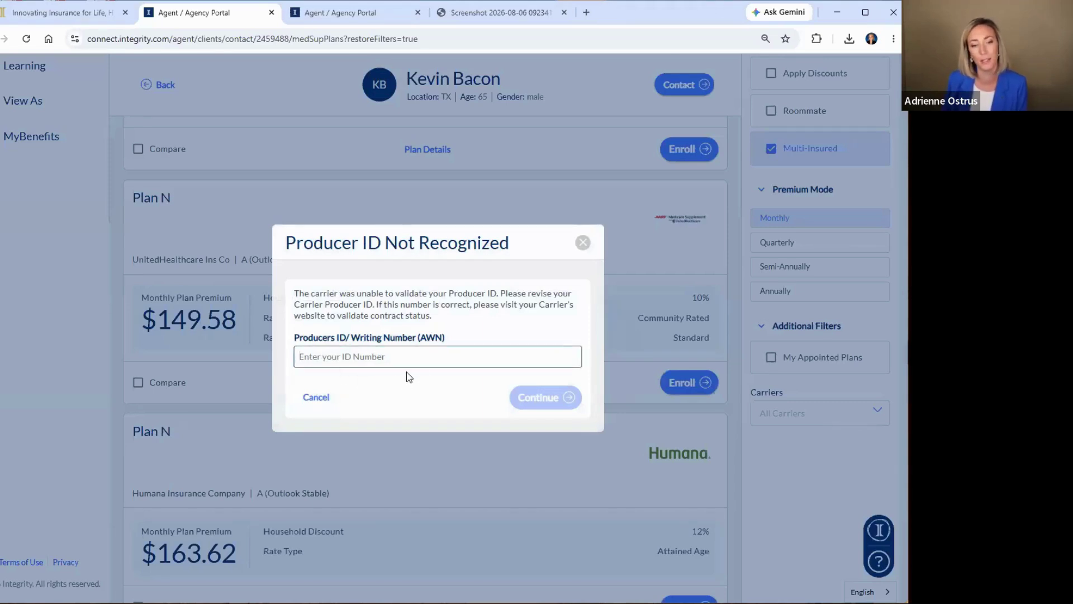
{"action": "left_click", "coordinate": [582, 244]}
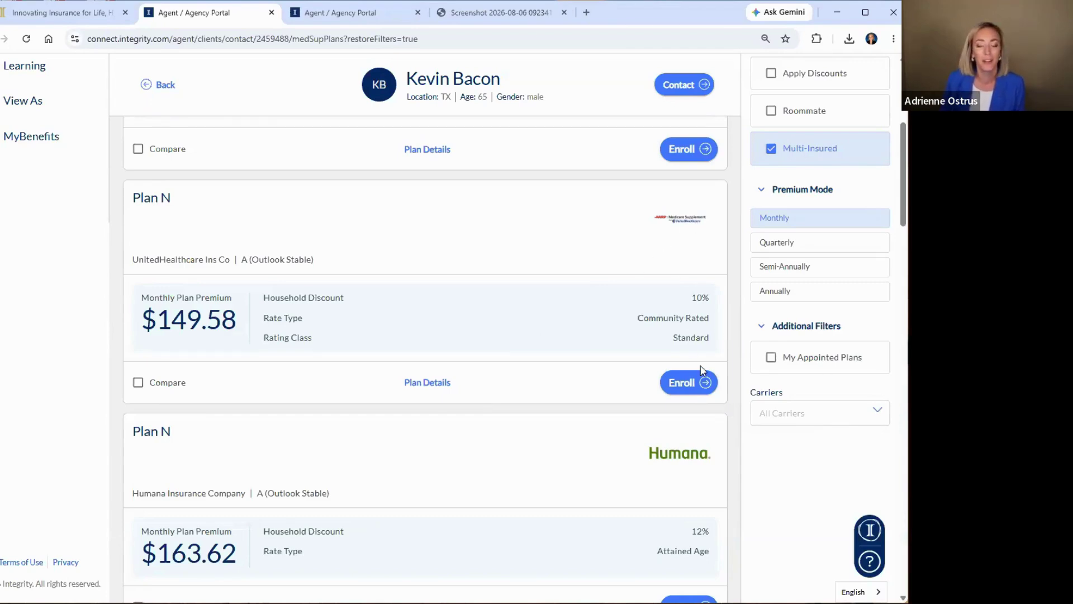
Step: Open the HealthSpring for Brokers enrollment site from the HealthSpring Plan N quote and return to the Medicare Supplement list in the agent portal
{"action": "scroll", "coordinate": [690, 402], "scroll_direction": "up", "scroll_amount": 4}
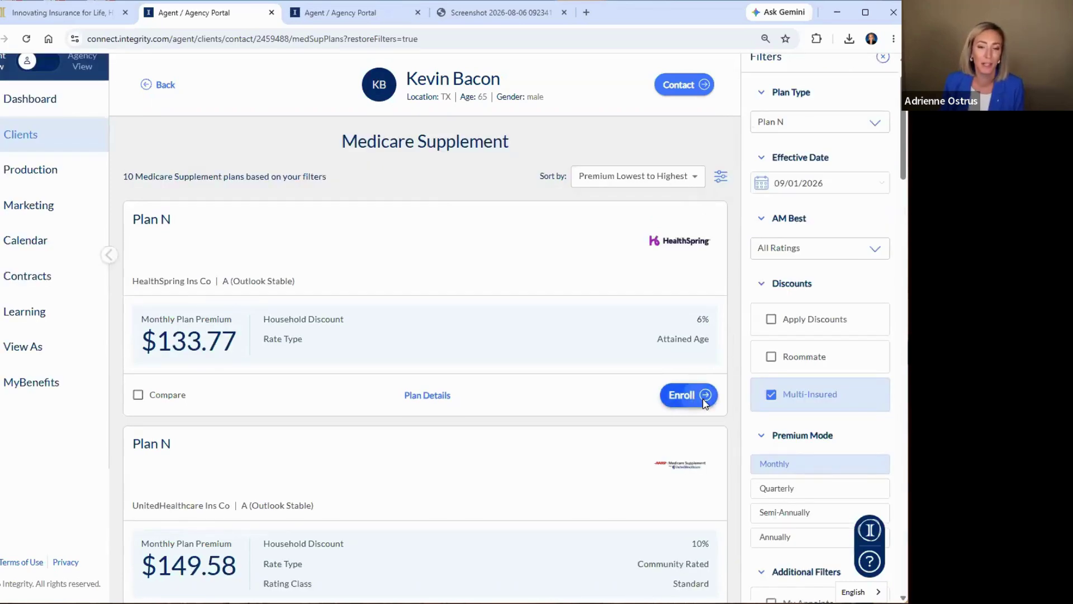
{"action": "left_click", "coordinate": [704, 401]}
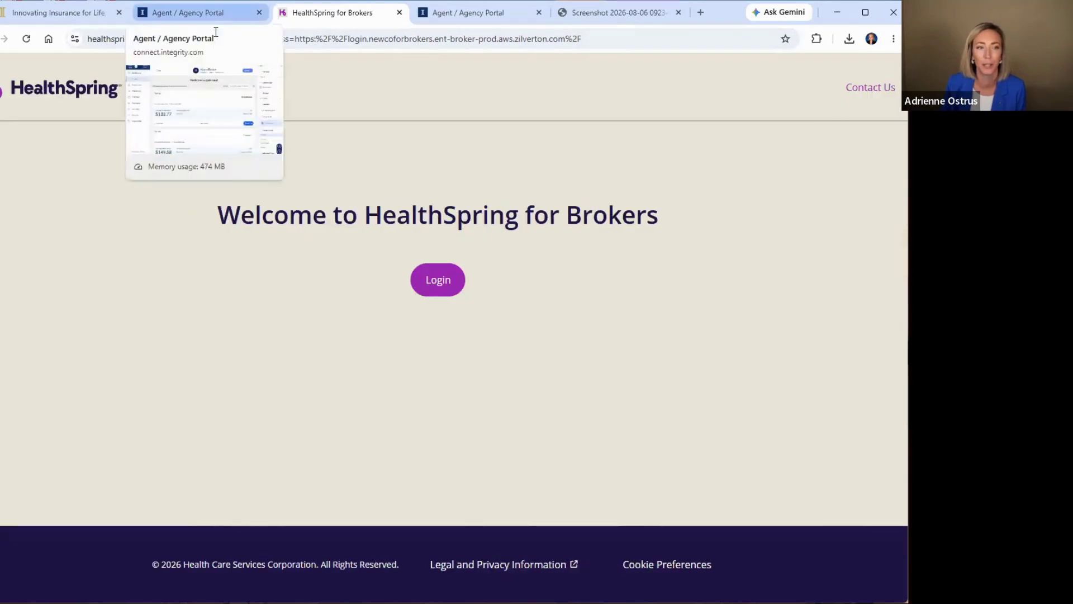
{"action": "left_click", "coordinate": [209, 13]}
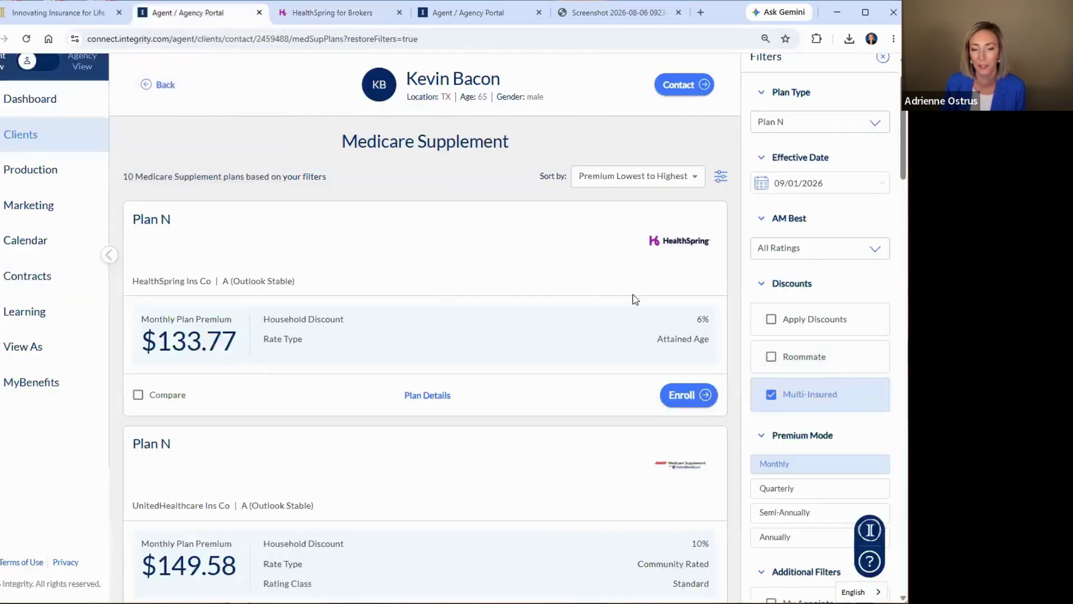
{"action": "scroll", "coordinate": [464, 288], "scroll_direction": "up", "scroll_amount": 1}
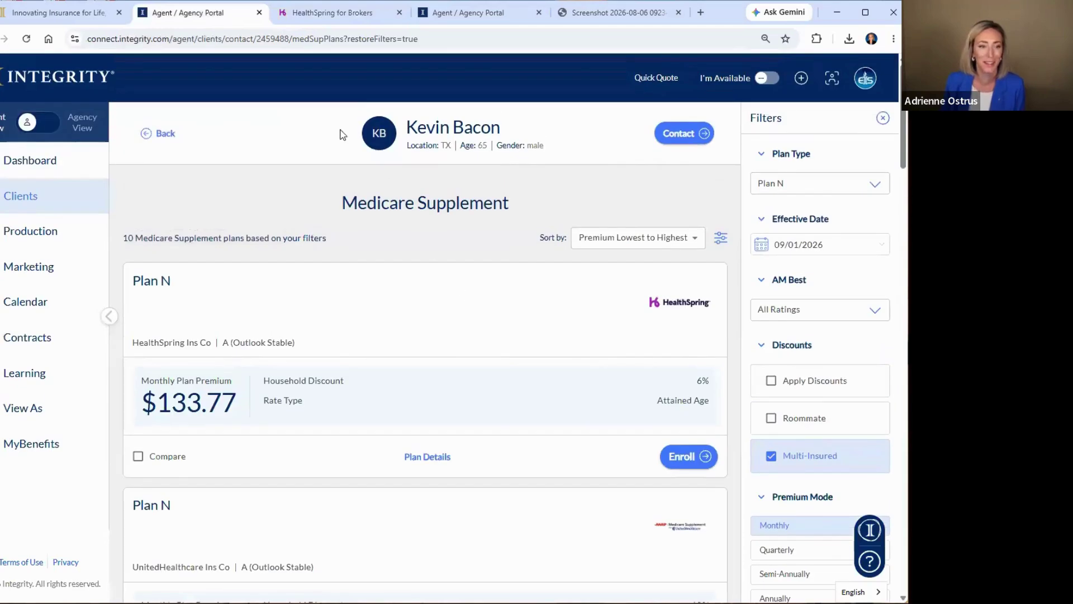
Step: Return to the contact's overview and start a Medicare Advantage quote from it
{"action": "left_click", "coordinate": [159, 134]}
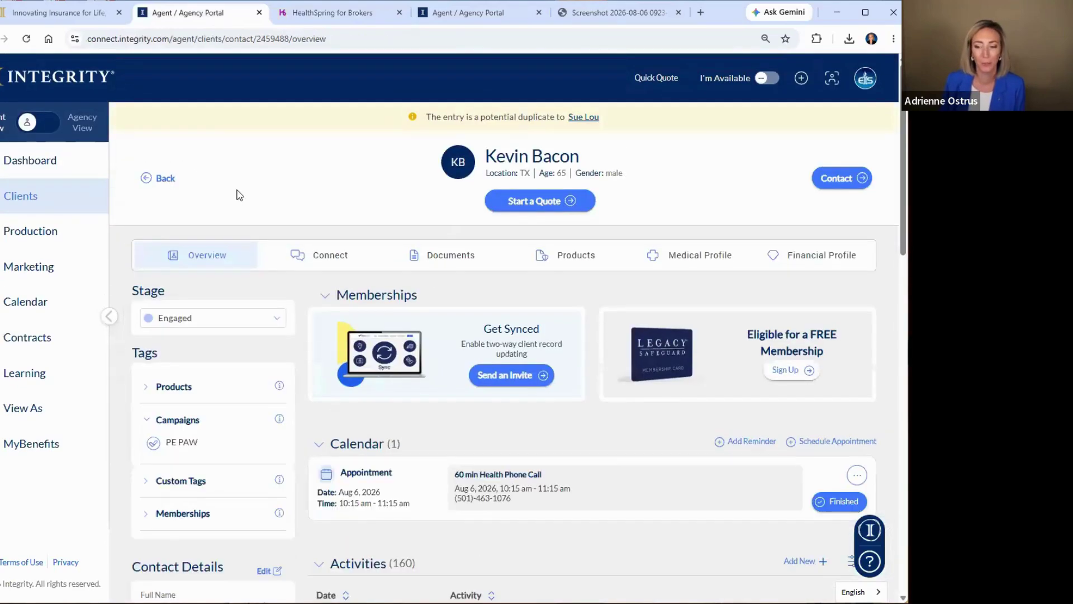
{"action": "left_click", "coordinate": [532, 202]}
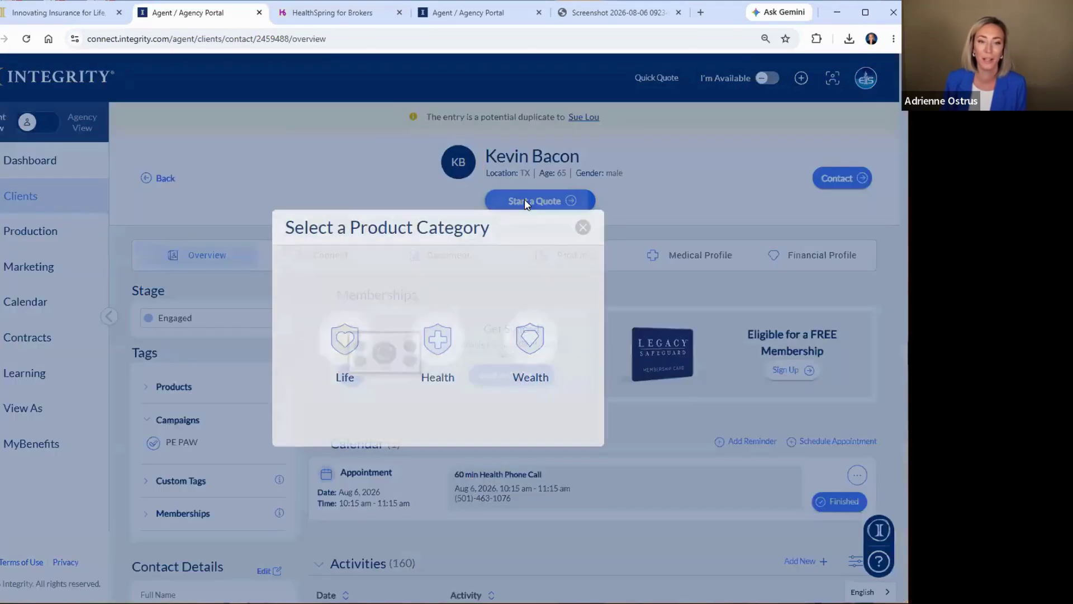
{"action": "left_click", "coordinate": [428, 343]}
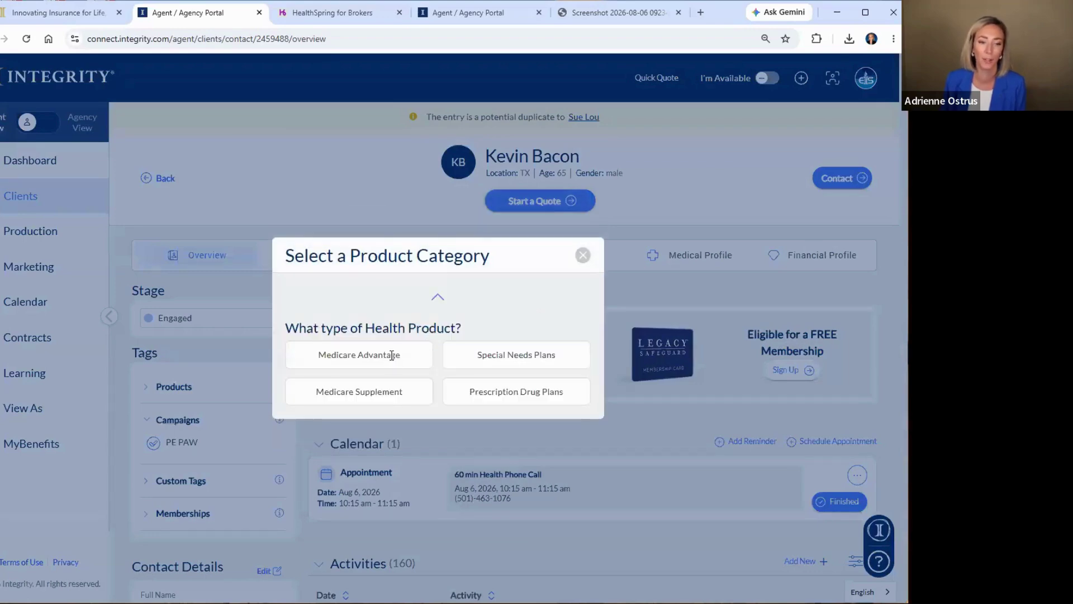
{"action": "left_click", "coordinate": [390, 355]}
{"action": "left_click", "coordinate": [360, 398]}
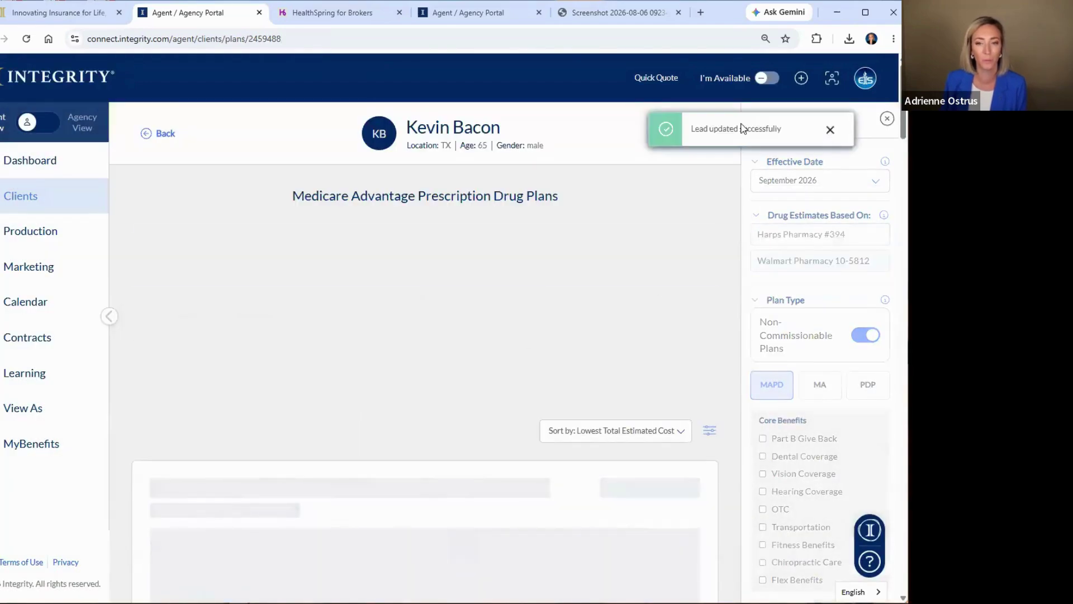
Step: Leave the Medicare Advantage quote and open the record of the third contact in the client list
{"action": "left_click", "coordinate": [162, 134]}
{"action": "left_click", "coordinate": [22, 195]}
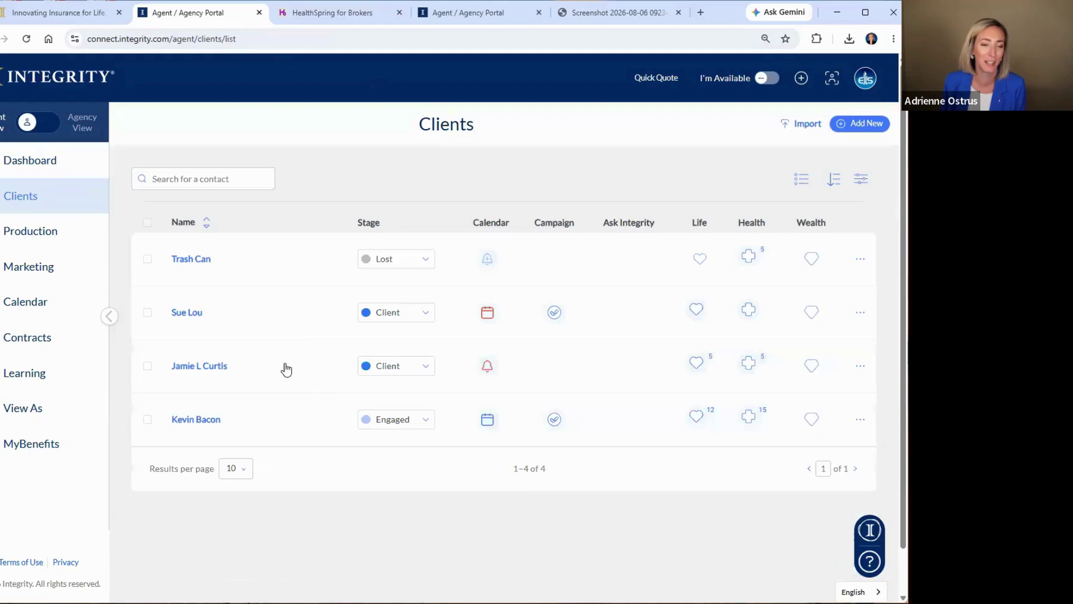
{"action": "left_click", "coordinate": [198, 368]}
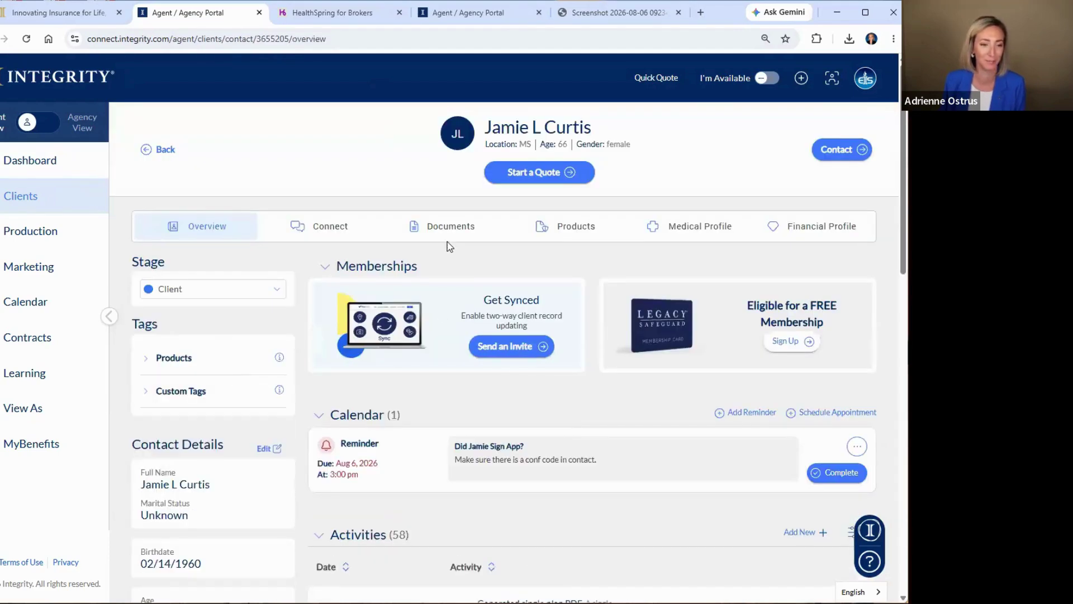
Step: Open the eligibility check for a Medicare Advantage quote, review its name, date of birth and MBI fields, and close it without running the check
{"action": "left_click", "coordinate": [546, 173]}
{"action": "left_click", "coordinate": [439, 341]}
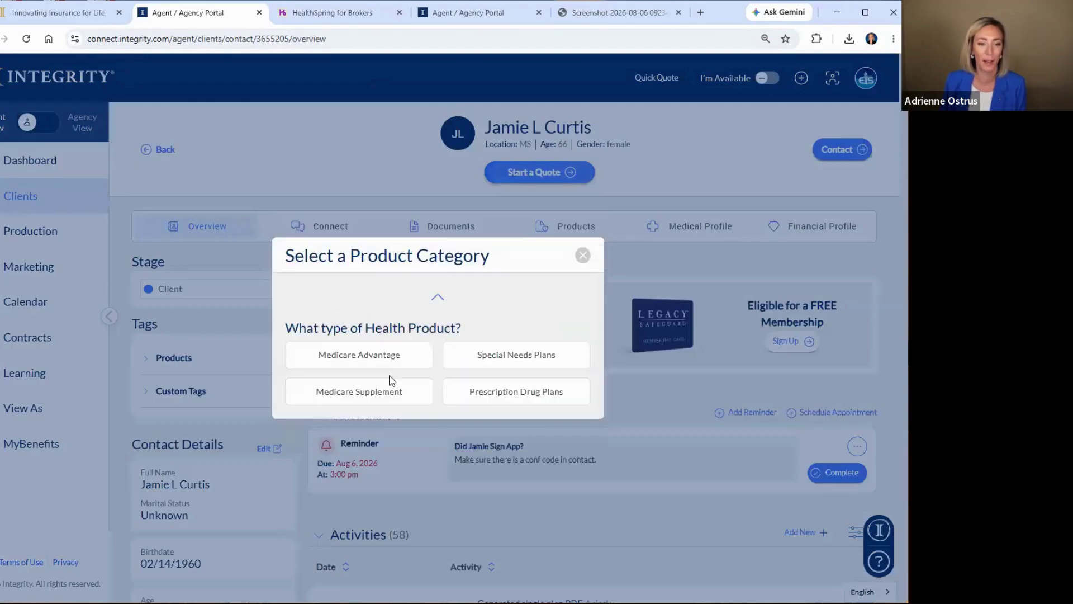
{"action": "left_click", "coordinate": [386, 355]}
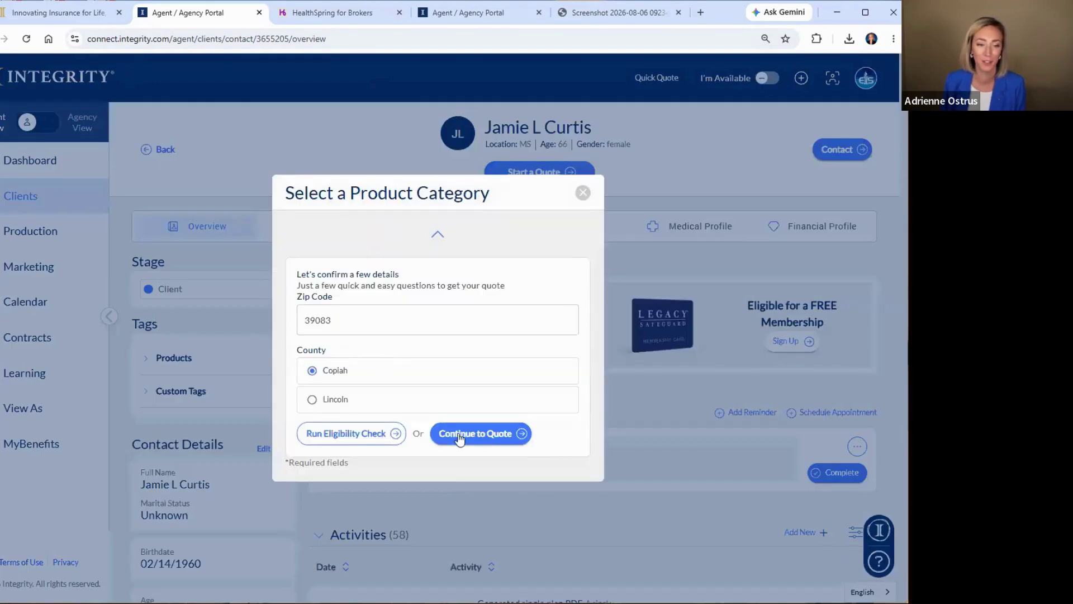
{"action": "left_click", "coordinate": [344, 444]}
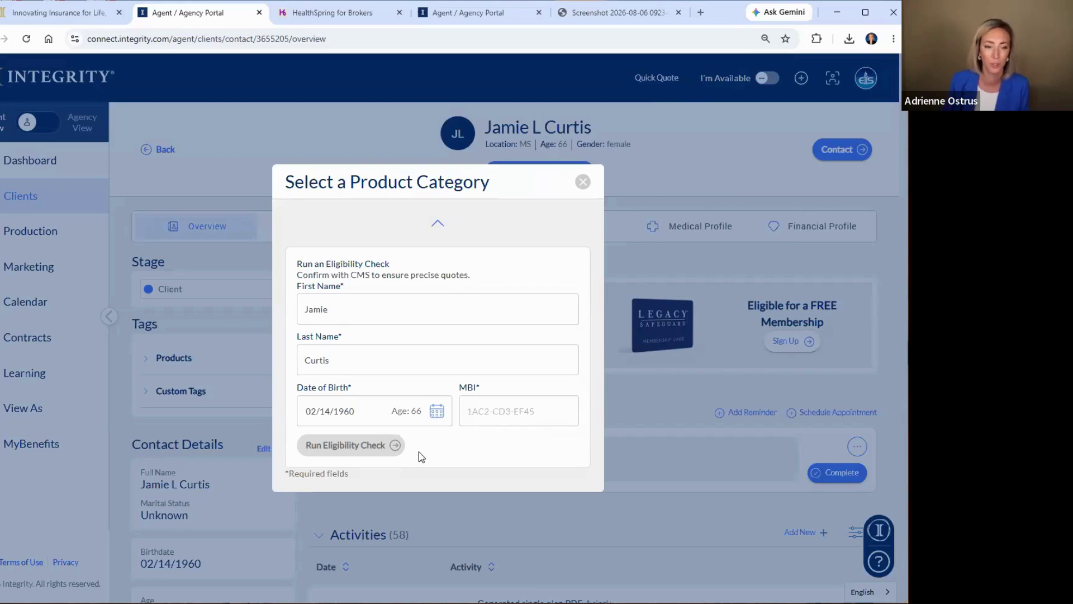
{"action": "left_click", "coordinate": [363, 312]}
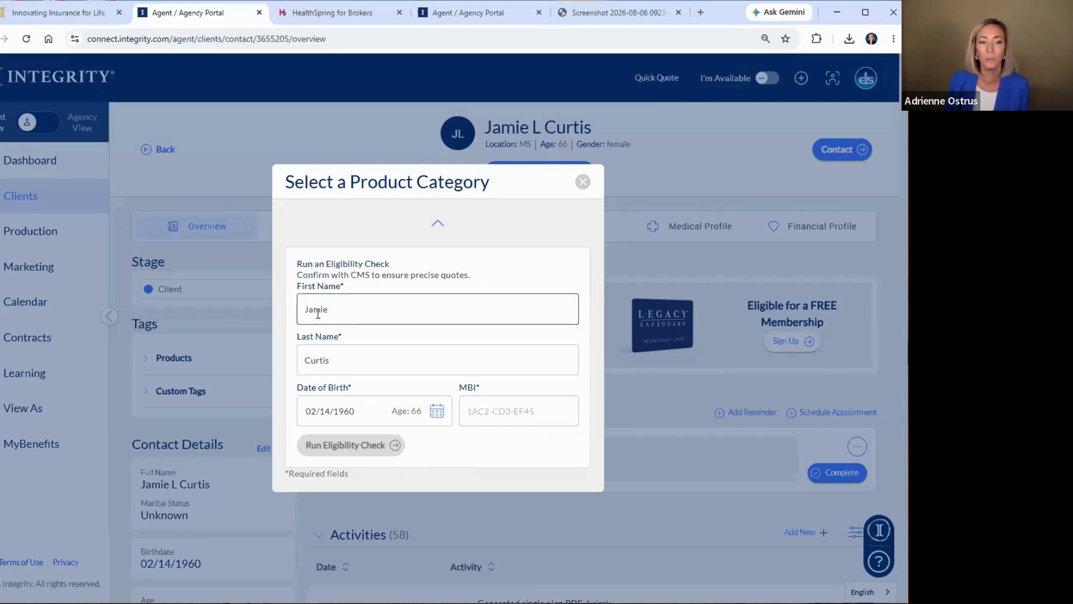
{"action": "left_click", "coordinate": [354, 369]}
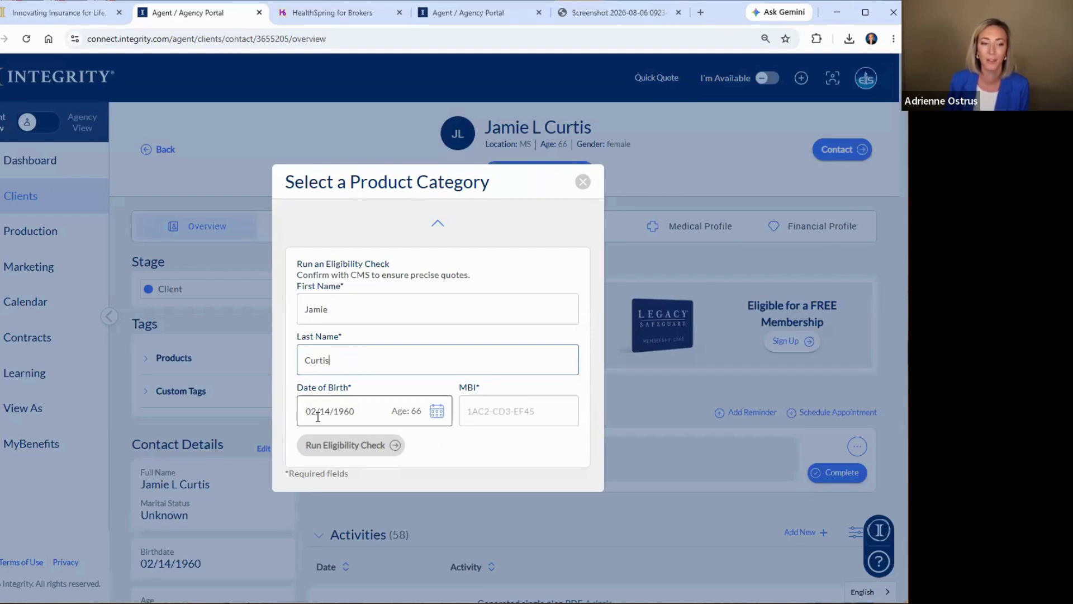
{"action": "left_click", "coordinate": [520, 411]}
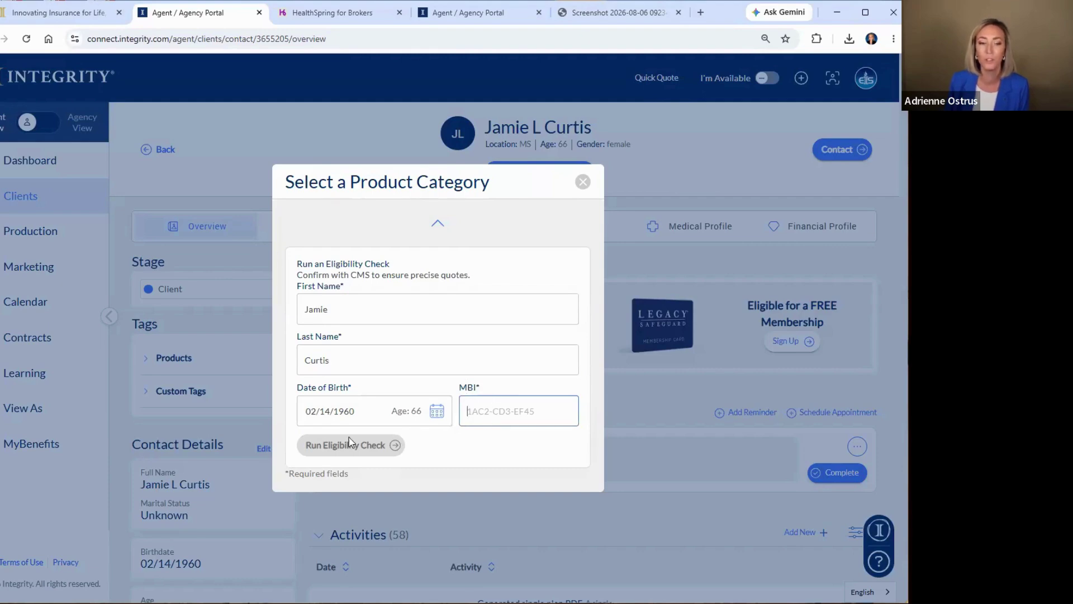
{"action": "left_click", "coordinate": [583, 182]}
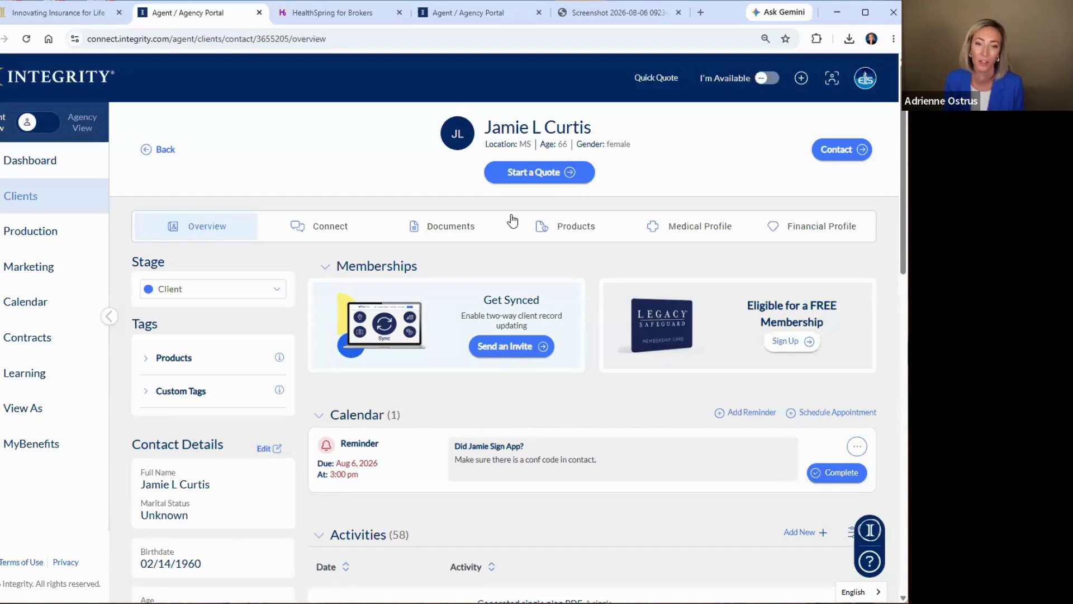
Step: Start a Medicare Advantage quote for this client with Copiah as the county, continuing without an eligibility check
{"action": "left_click", "coordinate": [522, 177]}
{"action": "left_click", "coordinate": [443, 338]}
{"action": "left_click", "coordinate": [391, 353]}
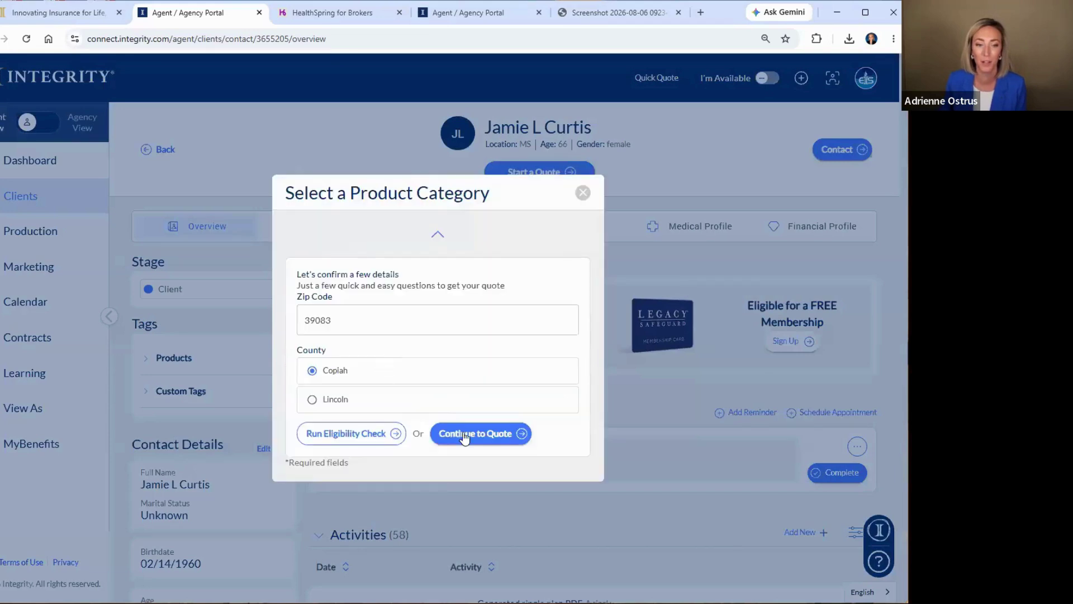
{"action": "left_click", "coordinate": [468, 434]}
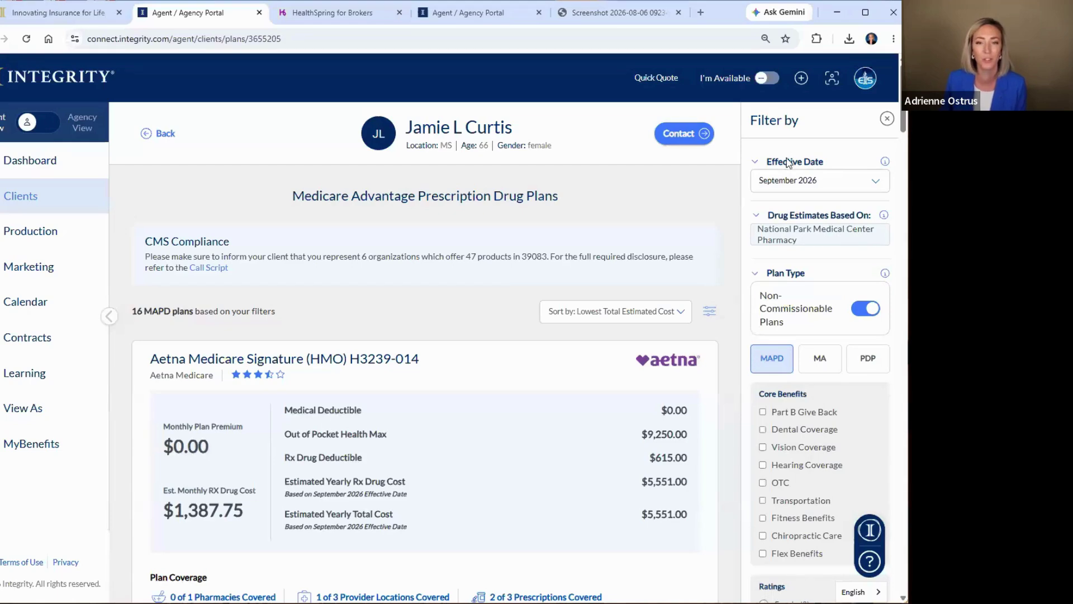
Step: Review the Medicare Advantage plan filters, from effective date and core benefits to carriers, and the coverage summaries on the plan cards
{"action": "scroll", "coordinate": [797, 379], "scroll_direction": "down", "scroll_amount": 5}
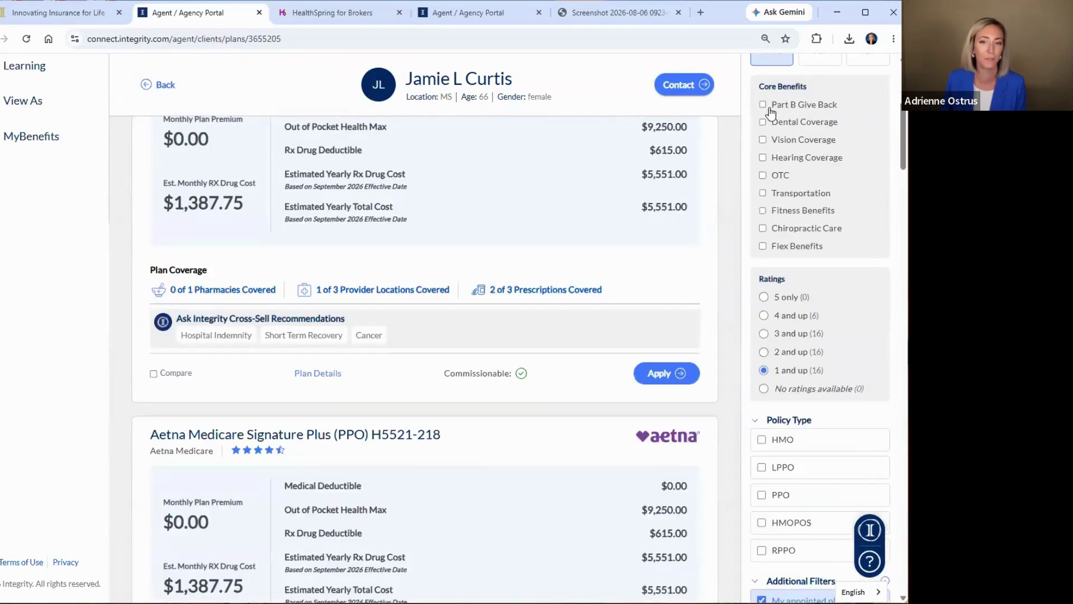
{"action": "scroll", "coordinate": [782, 195], "scroll_direction": "up", "scroll_amount": 2}
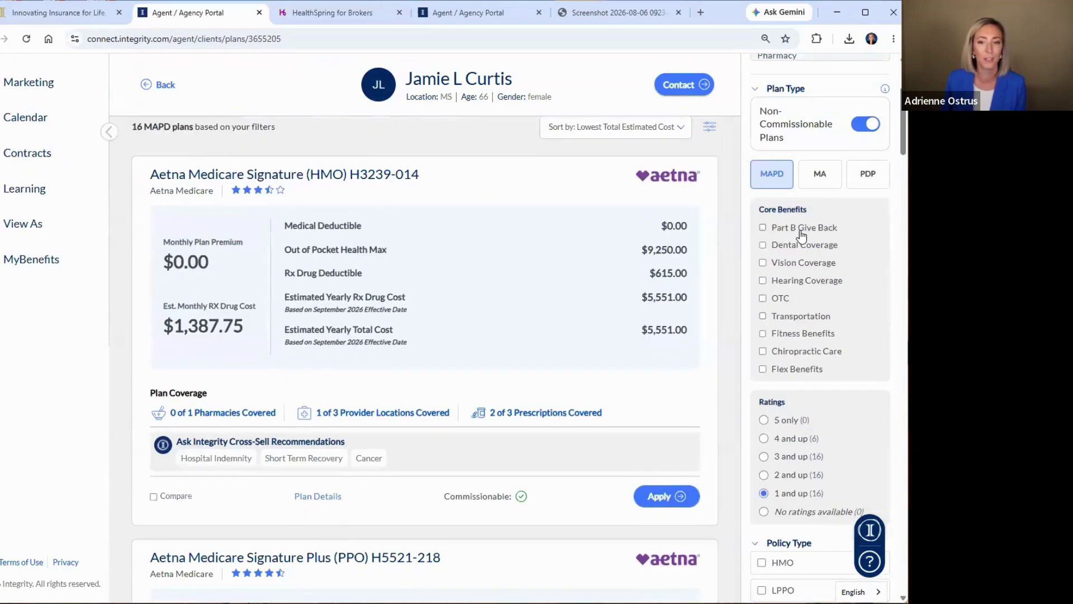
{"action": "scroll", "coordinate": [820, 333], "scroll_direction": "down", "scroll_amount": 3}
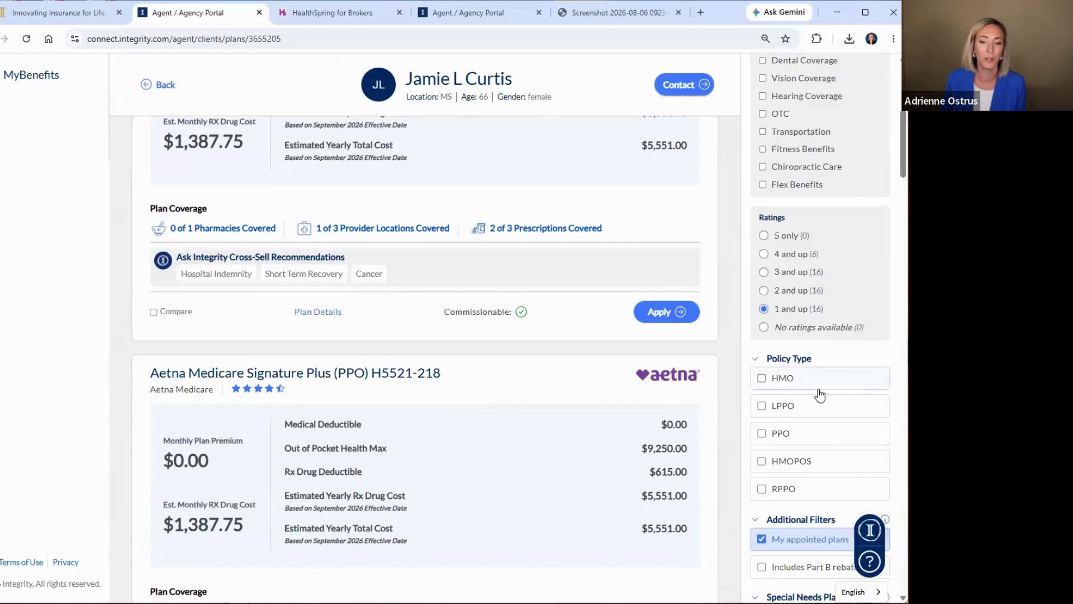
{"action": "scroll", "coordinate": [813, 380], "scroll_direction": "down", "scroll_amount": 2}
{"action": "scroll", "coordinate": [807, 357], "scroll_direction": "down", "scroll_amount": 4}
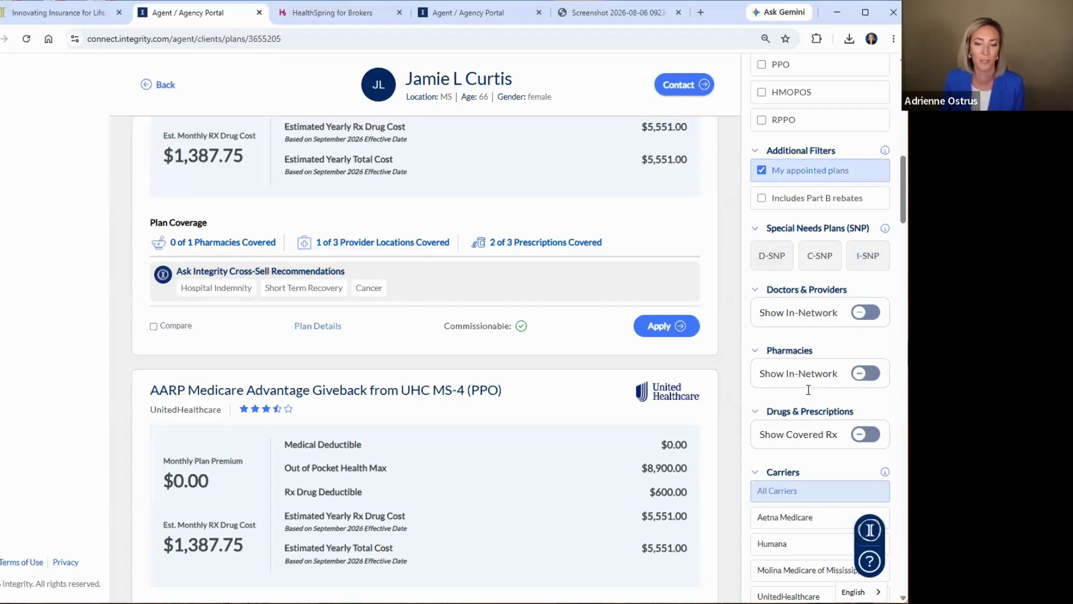
{"action": "scroll", "coordinate": [808, 391], "scroll_direction": "down", "scroll_amount": 3}
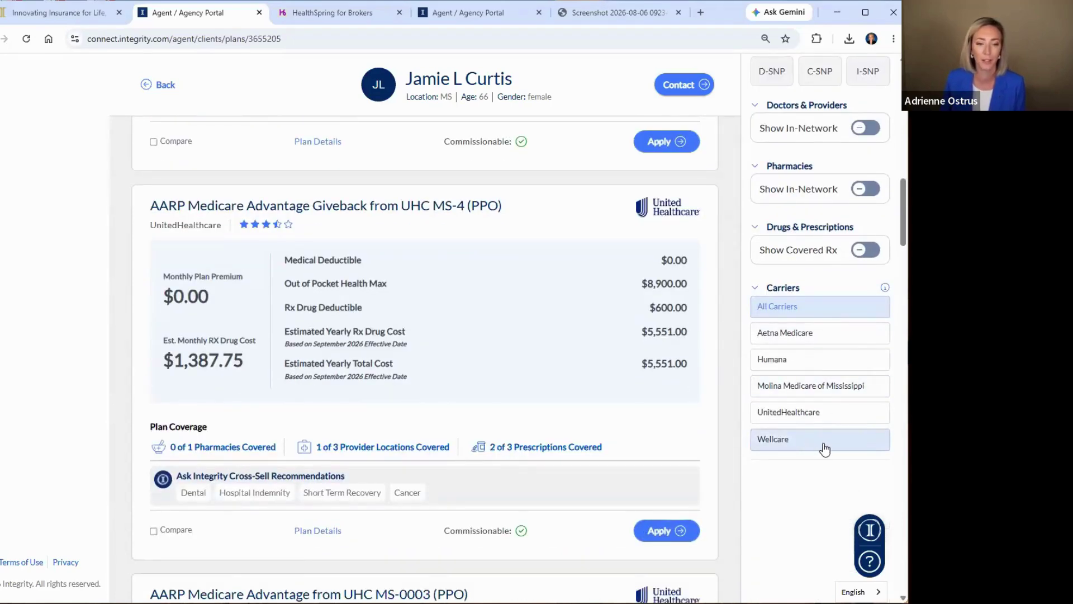
{"action": "scroll", "coordinate": [824, 446], "scroll_direction": "down", "scroll_amount": 2}
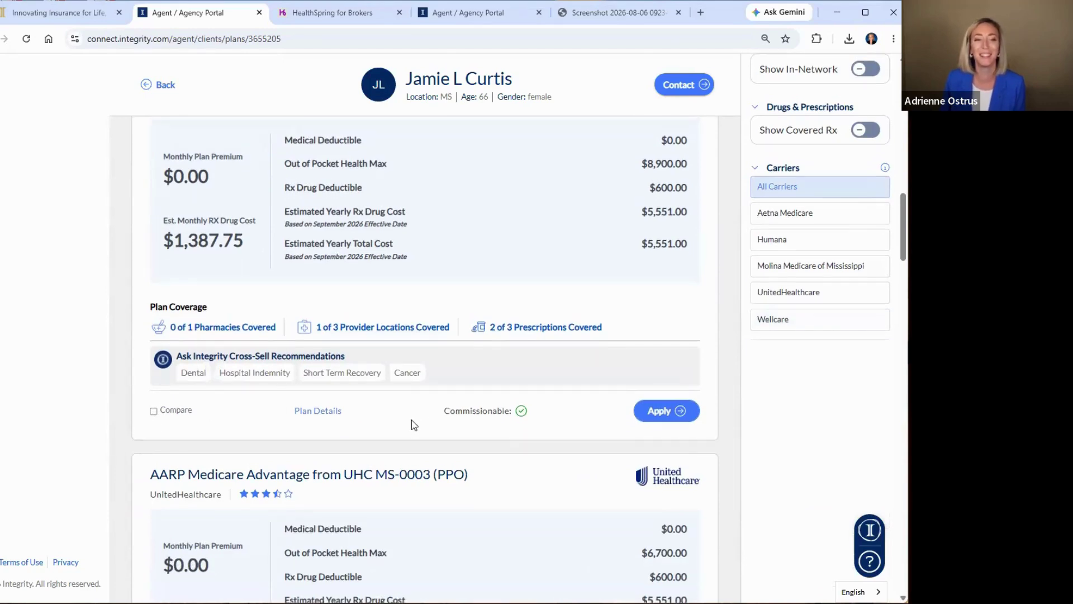
{"action": "scroll", "coordinate": [412, 423], "scroll_direction": "up", "scroll_amount": 2}
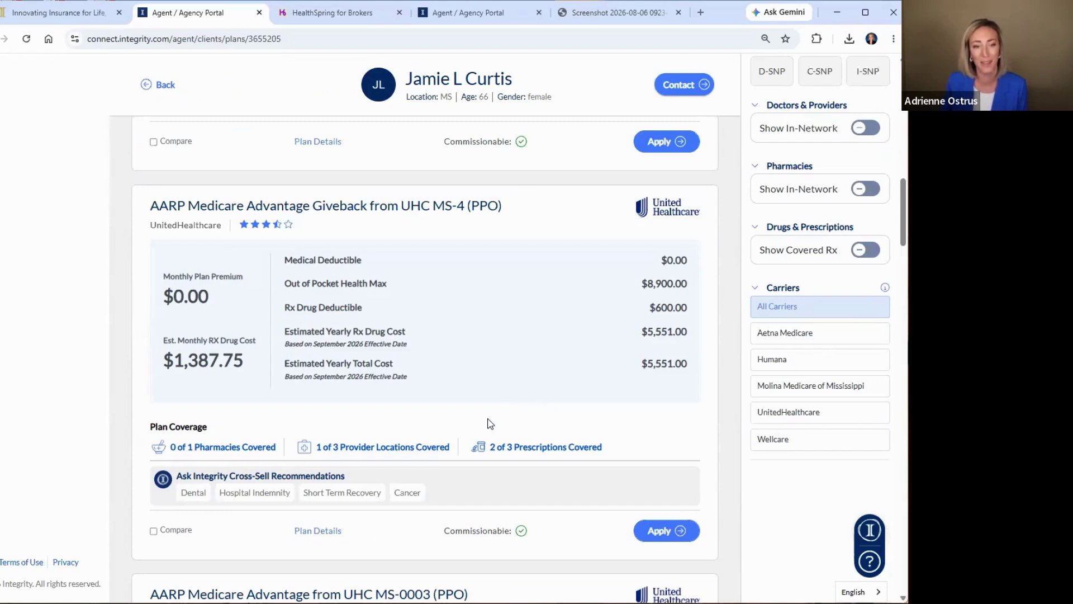
{"action": "scroll", "coordinate": [490, 423], "scroll_direction": "up", "scroll_amount": 7}
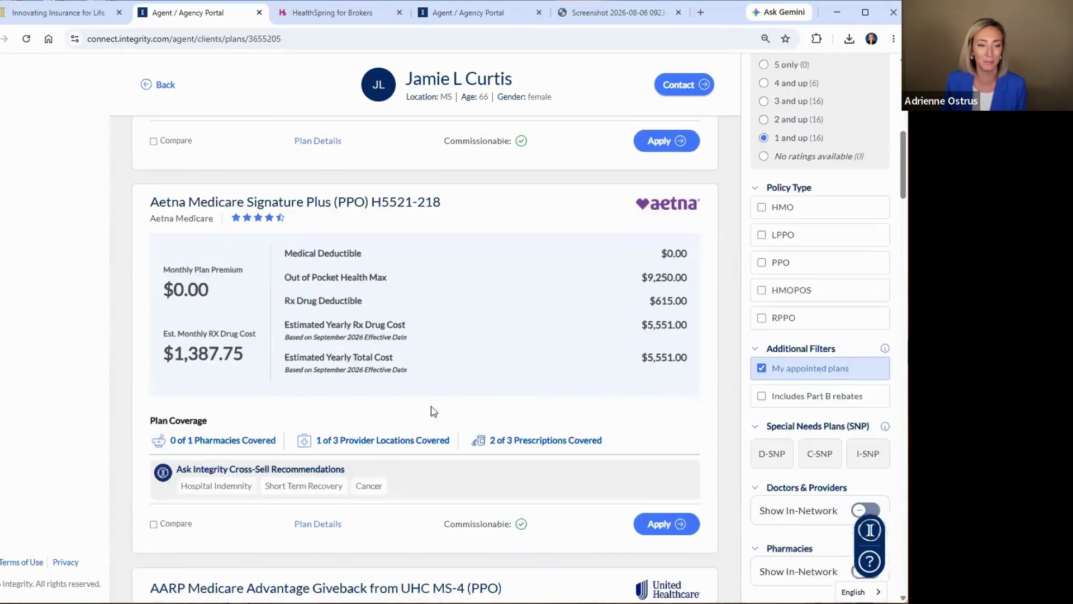
{"action": "scroll", "coordinate": [433, 412], "scroll_direction": "down", "scroll_amount": 1}
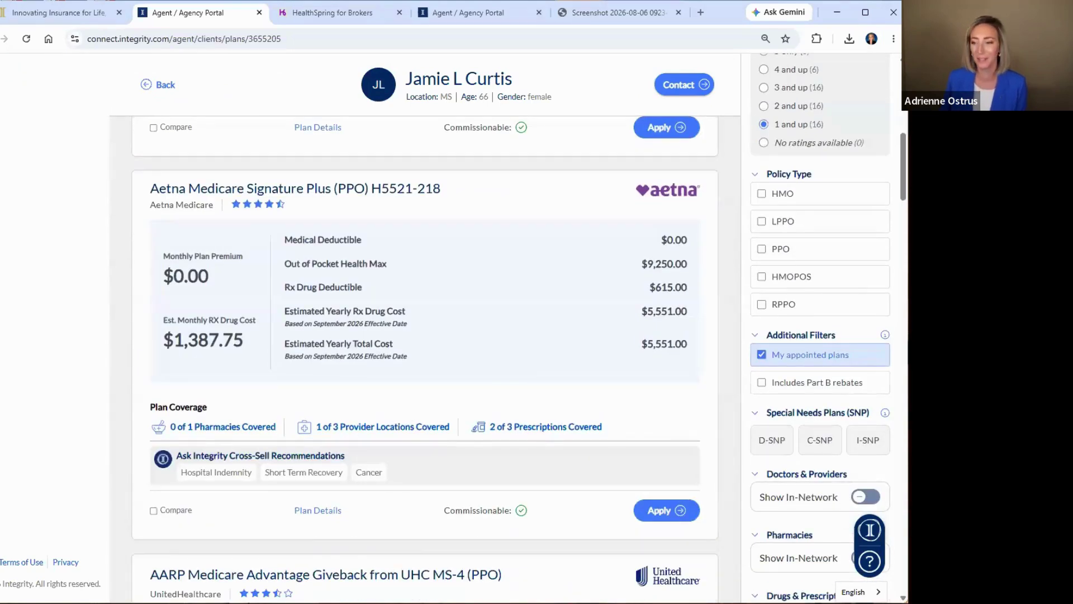
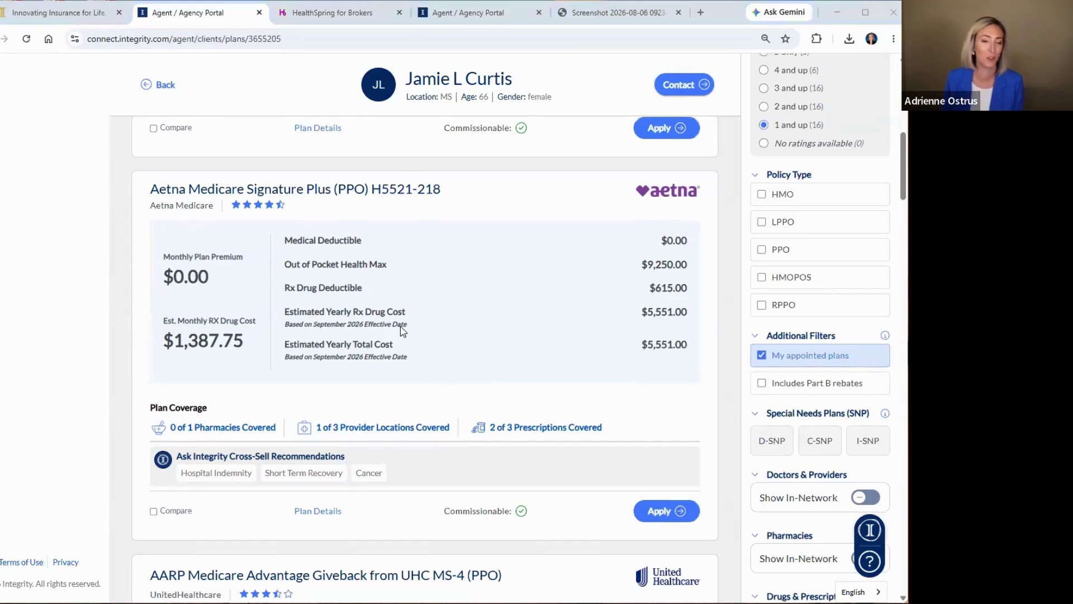
{"action": "scroll", "coordinate": [400, 321], "scroll_direction": "up", "scroll_amount": 10}
{"action": "scroll", "coordinate": [658, 170], "scroll_direction": "down", "scroll_amount": 2}
{"action": "scroll", "coordinate": [647, 43], "scroll_direction": "up", "scroll_amount": 2}
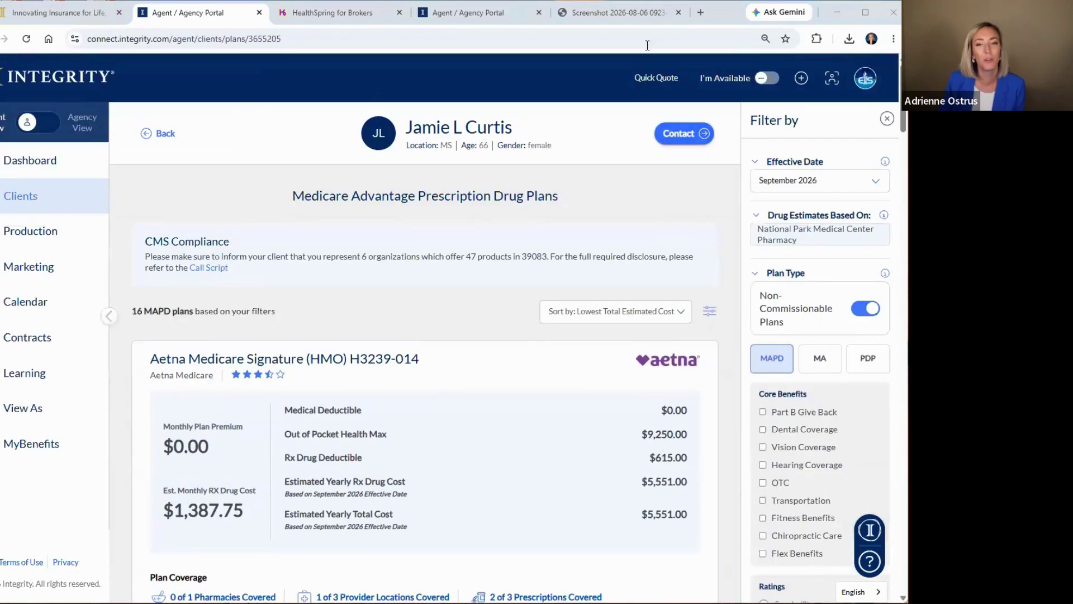
Step: Open the account's selling permissions and review the active and manual-attested life permissions
{"action": "left_click", "coordinate": [867, 80]}
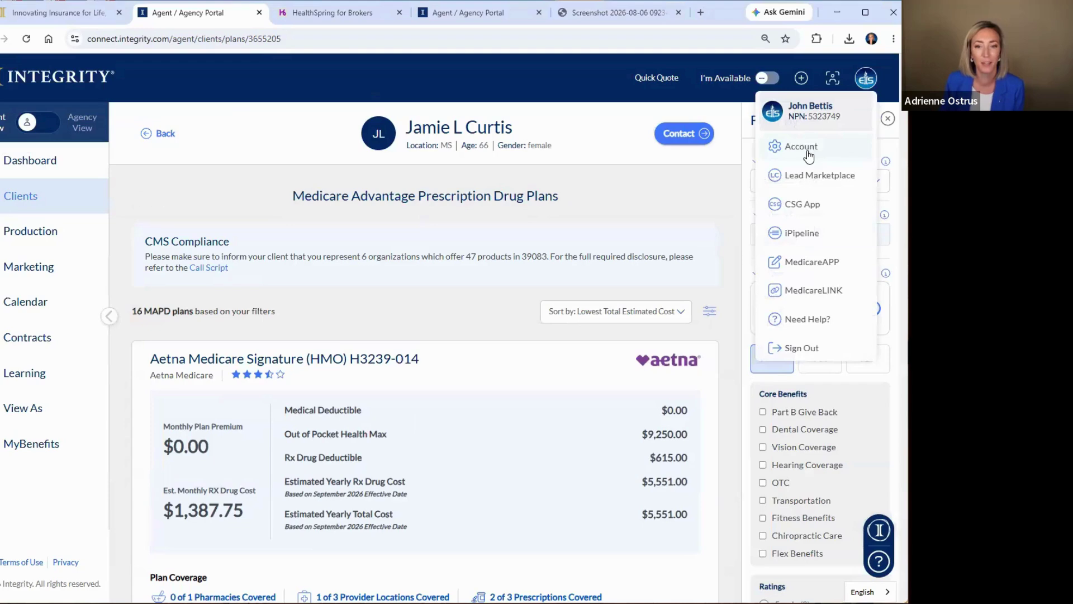
{"action": "left_click", "coordinate": [810, 152]}
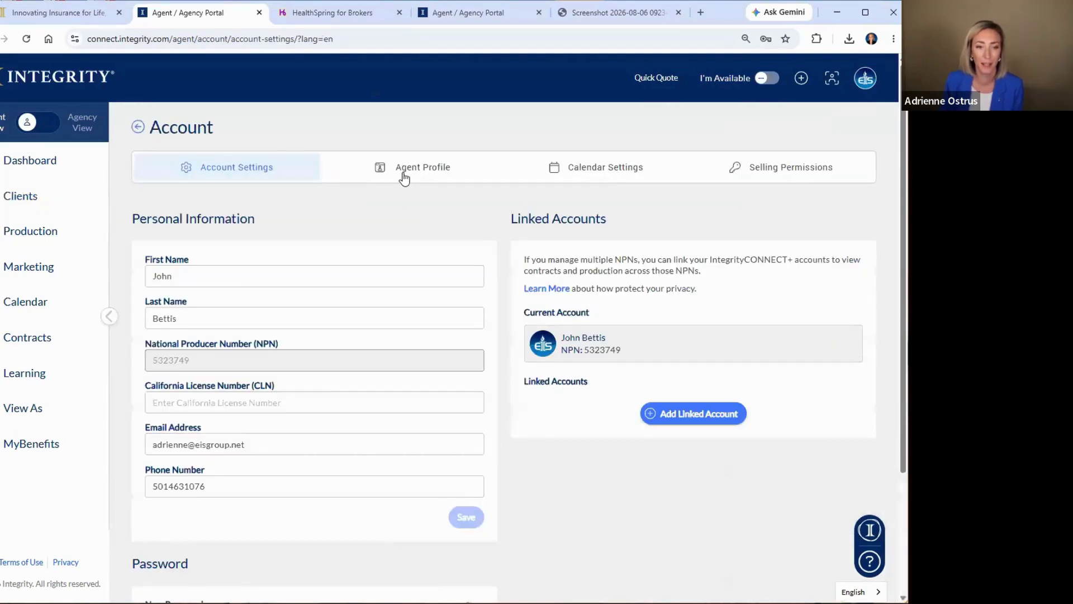
{"action": "left_click", "coordinate": [779, 173]}
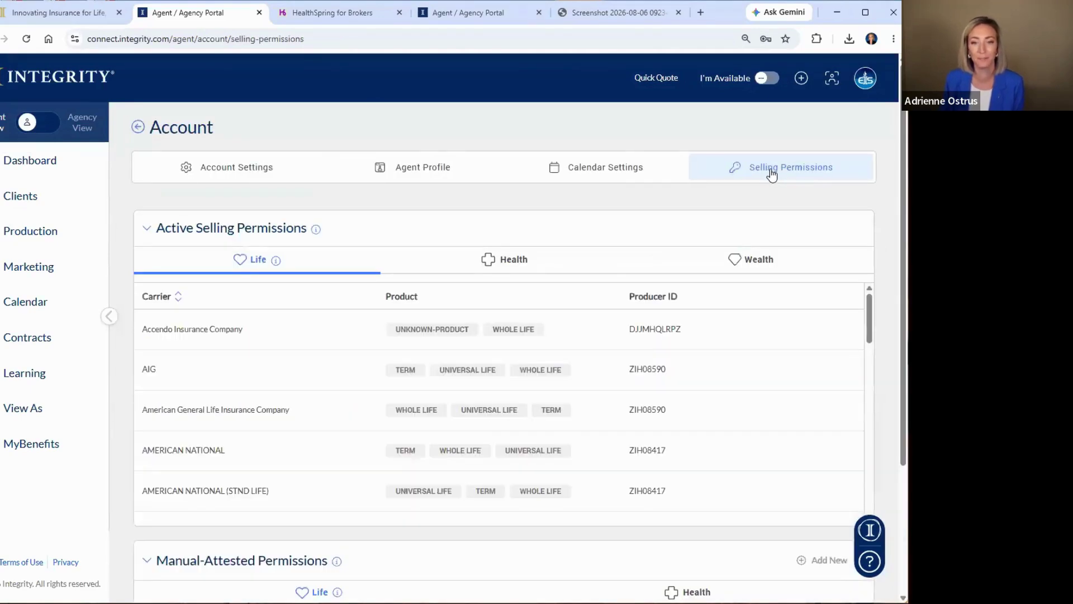
{"action": "scroll", "coordinate": [448, 318], "scroll_direction": "down", "scroll_amount": 6}
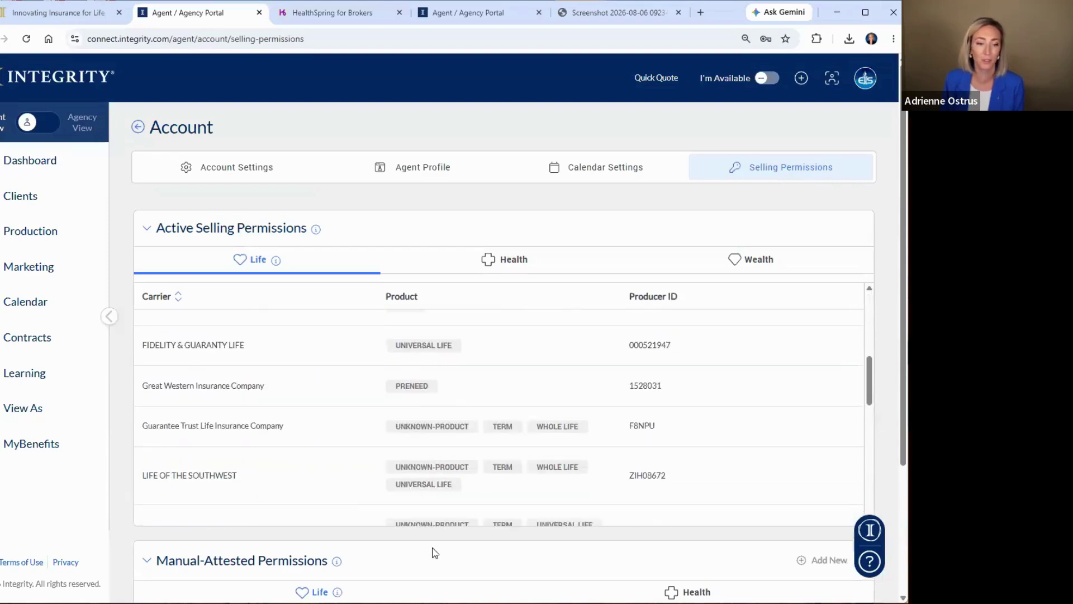
{"action": "scroll", "coordinate": [431, 551], "scroll_direction": "down", "scroll_amount": 2}
{"action": "scroll", "coordinate": [437, 540], "scroll_direction": "down", "scroll_amount": 1}
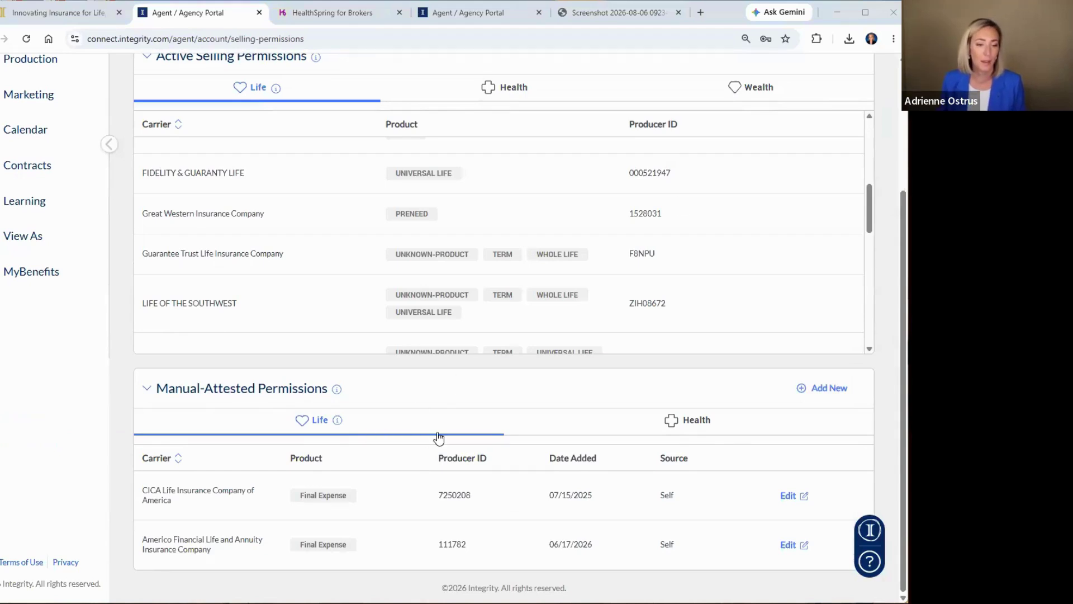
Step: Switch the selling permissions to Health and review the active carriers and the manual-attested Other Health entries
{"action": "left_click", "coordinate": [706, 427]}
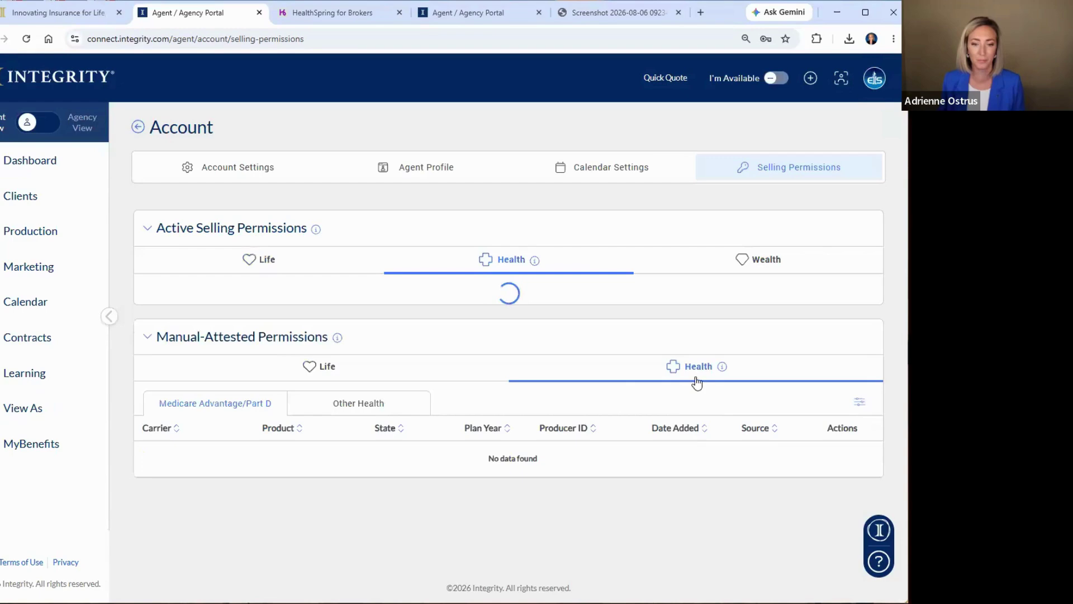
{"action": "left_click", "coordinate": [348, 406]}
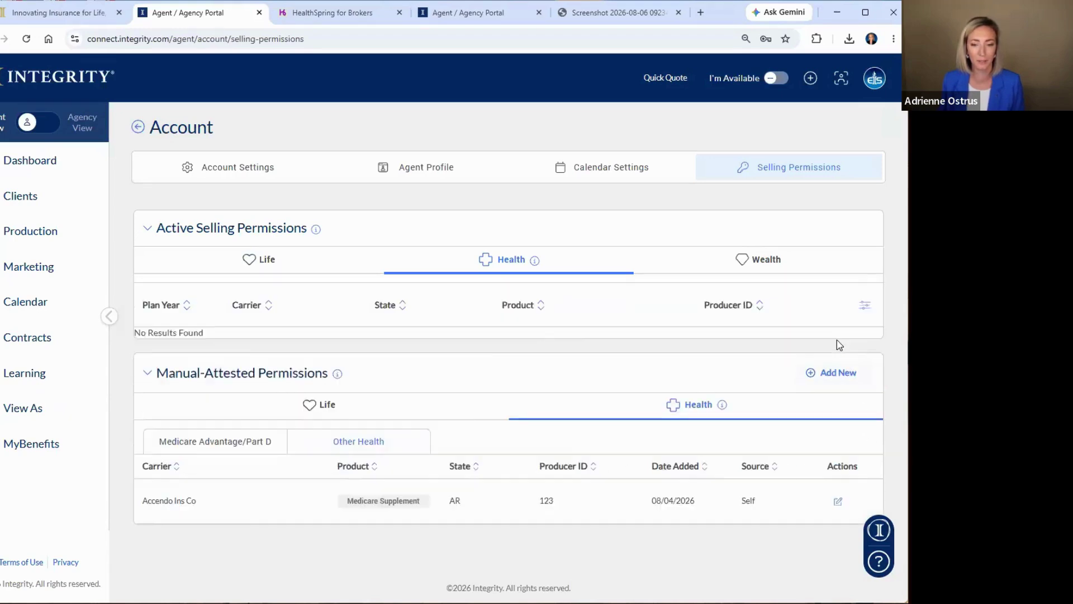
{"action": "scroll", "coordinate": [686, 511], "scroll_direction": "down", "scroll_amount": 5}
{"action": "scroll", "coordinate": [603, 480], "scroll_direction": "down", "scroll_amount": 3}
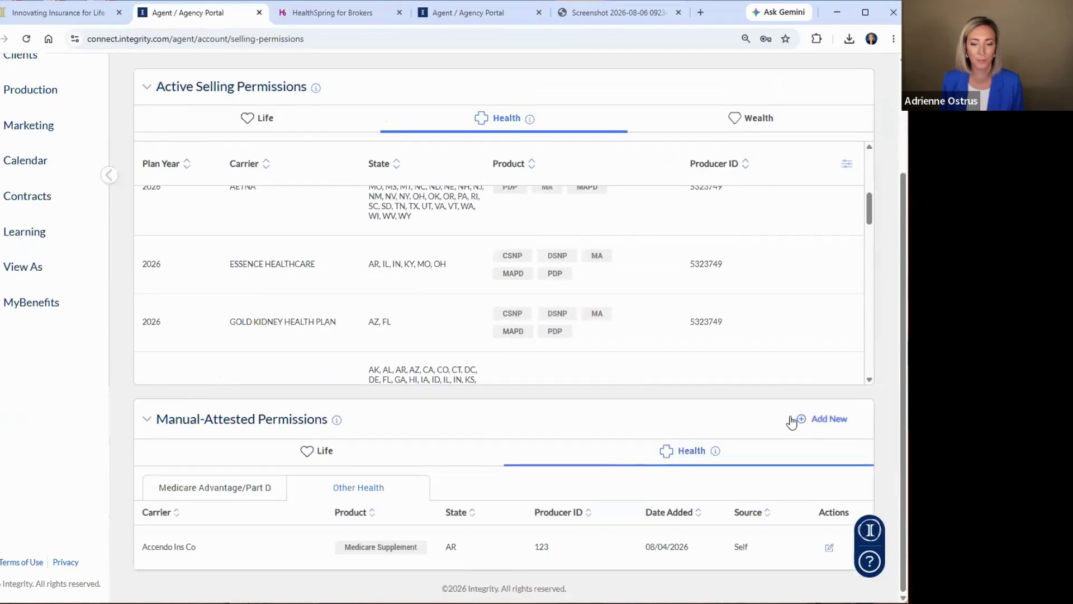
Step: Start a new manual-attested Other Health permission with Aetna Hlth & Life Ins Co as carrier, and view the state choices without selecting one
{"action": "left_click", "coordinate": [828, 419]}
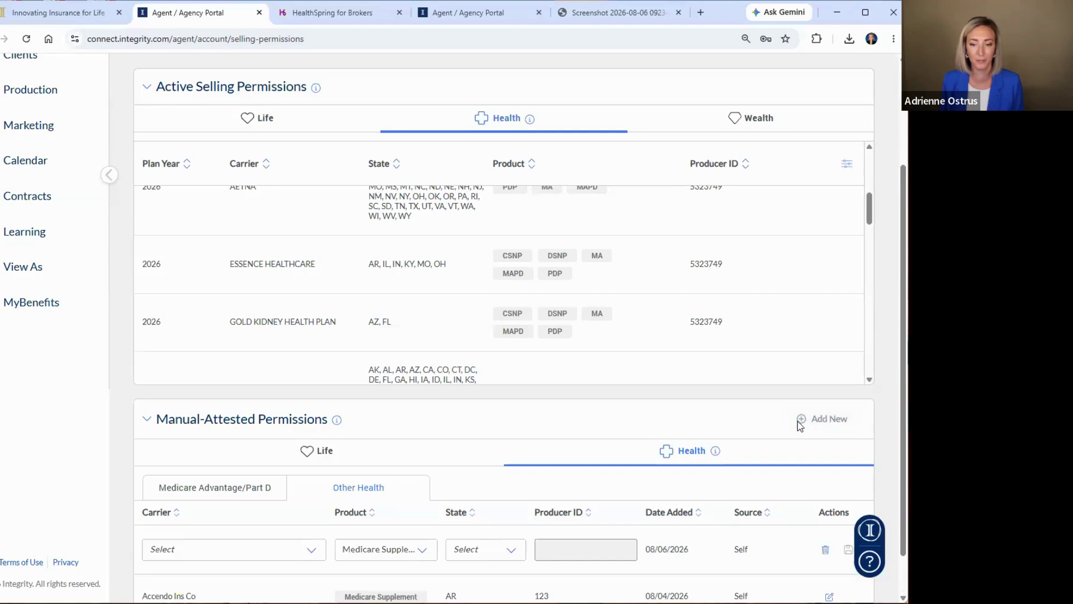
{"action": "scroll", "coordinate": [168, 578], "scroll_direction": "down", "scroll_amount": 1}
{"action": "left_click", "coordinate": [199, 503]}
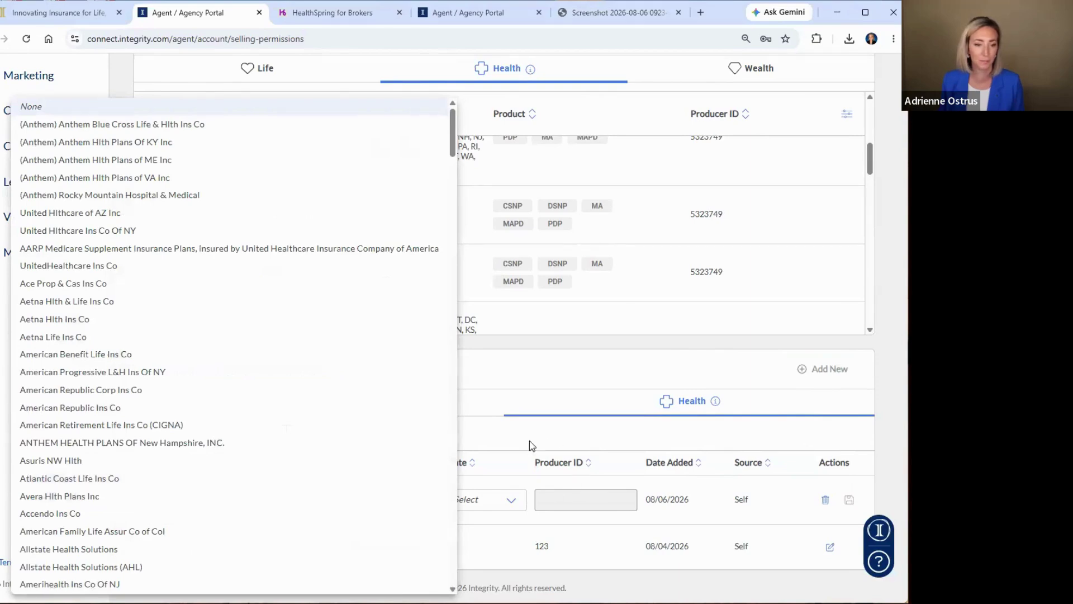
{"action": "left_click", "coordinate": [57, 302]}
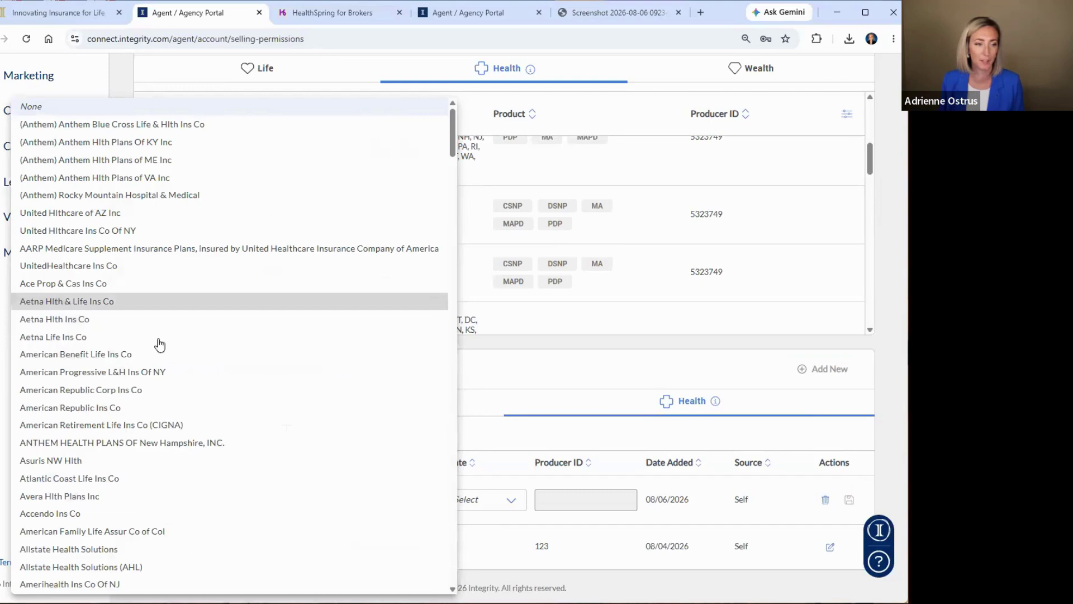
{"action": "left_click", "coordinate": [489, 505]}
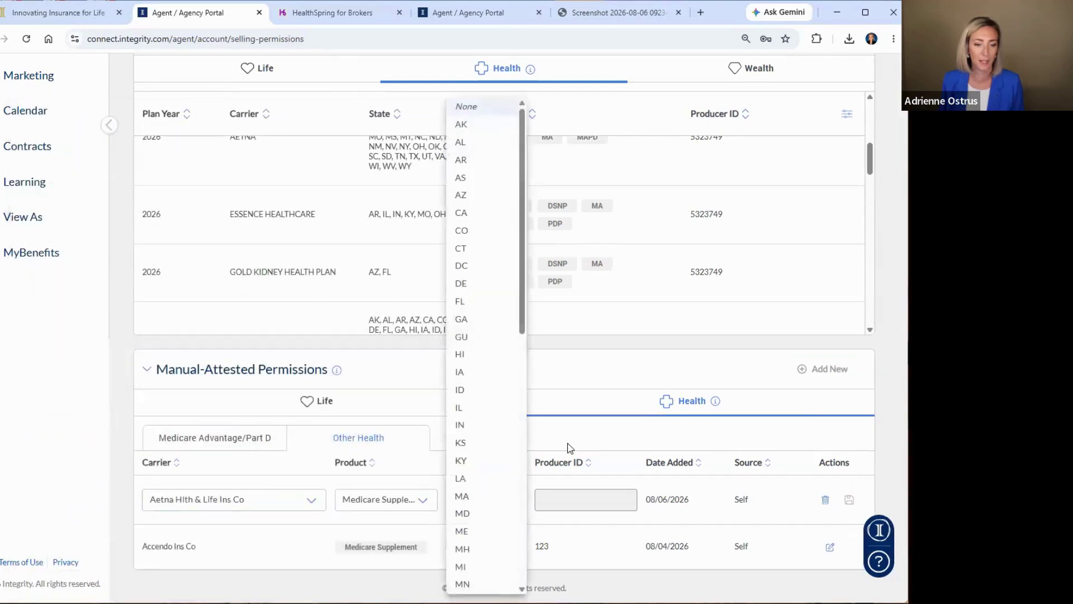
{"action": "left_click", "coordinate": [601, 505]}
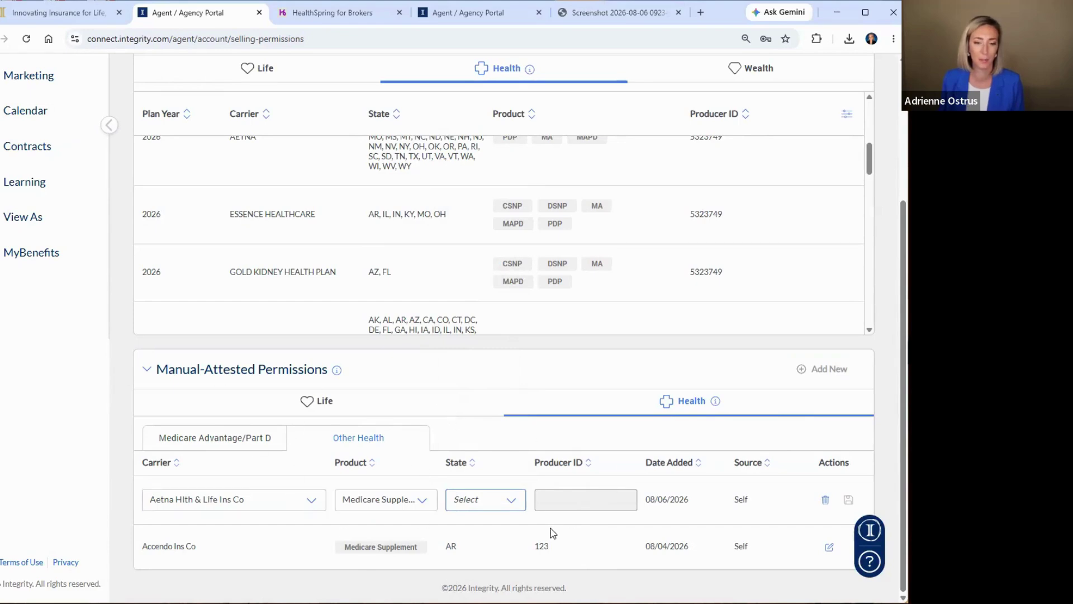
Step: Open the agent profile and review its product preferences, office details, languages and About Me text
{"action": "scroll", "coordinate": [551, 532], "scroll_direction": "up", "scroll_amount": 3}
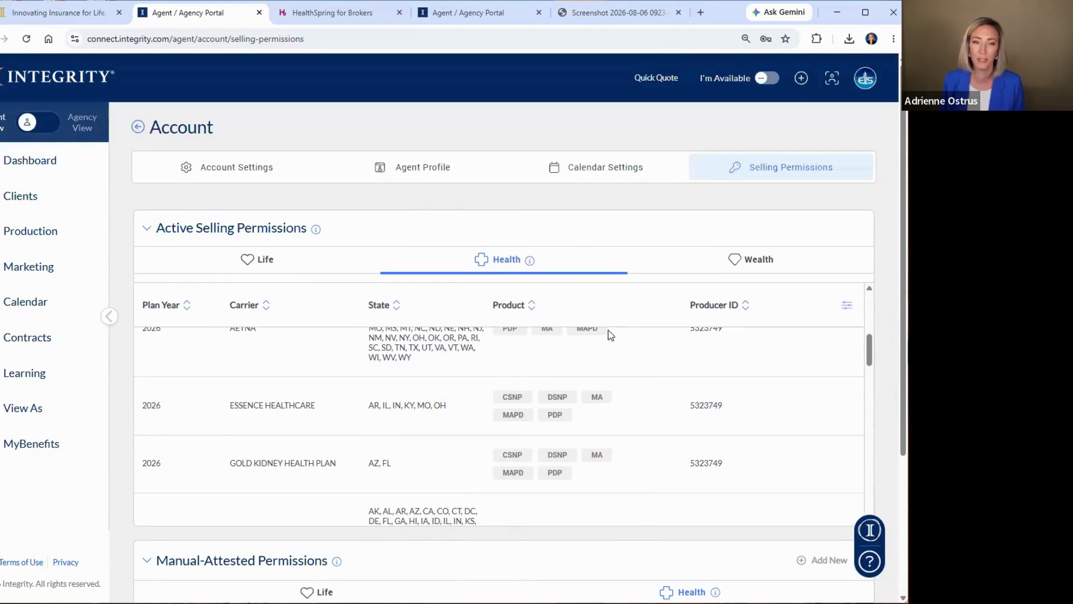
{"action": "left_click", "coordinate": [420, 173]}
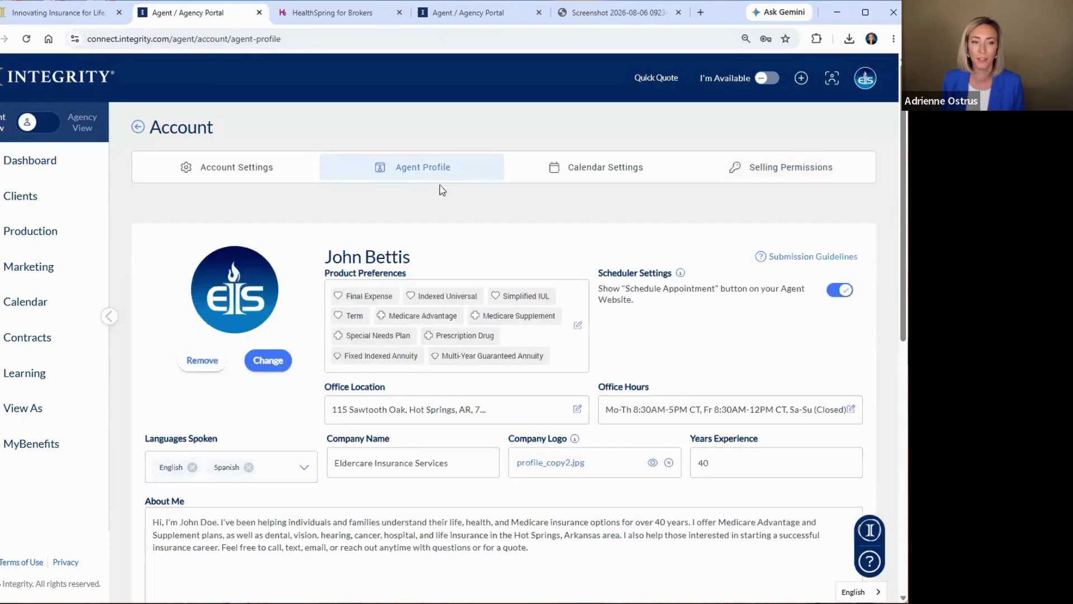
{"action": "scroll", "coordinate": [442, 190], "scroll_direction": "down", "scroll_amount": 1}
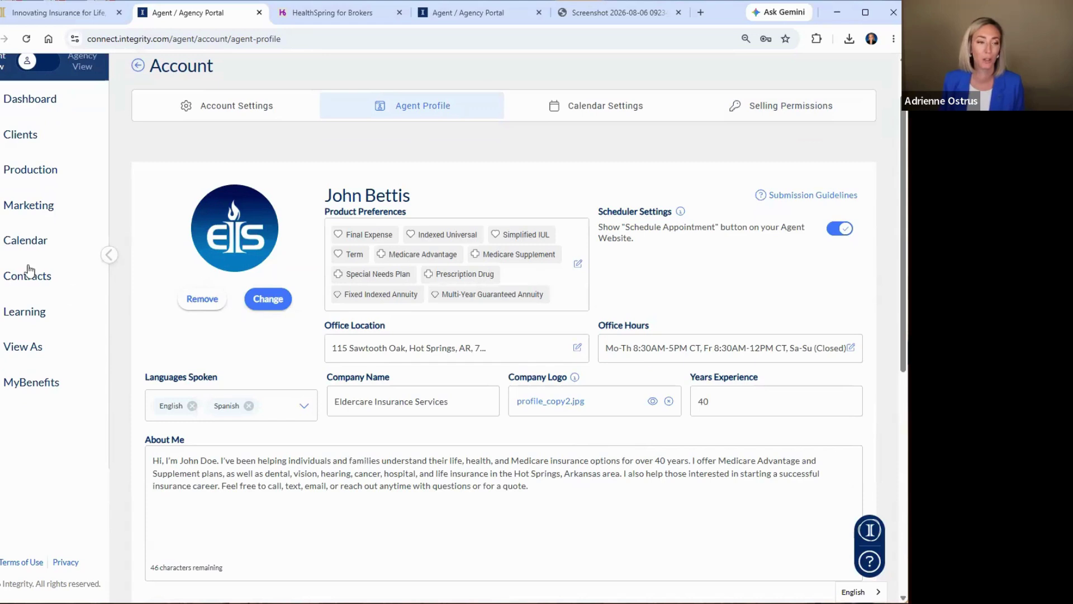
Step: Create a new marketing campaign named test
{"action": "left_click", "coordinate": [34, 211]}
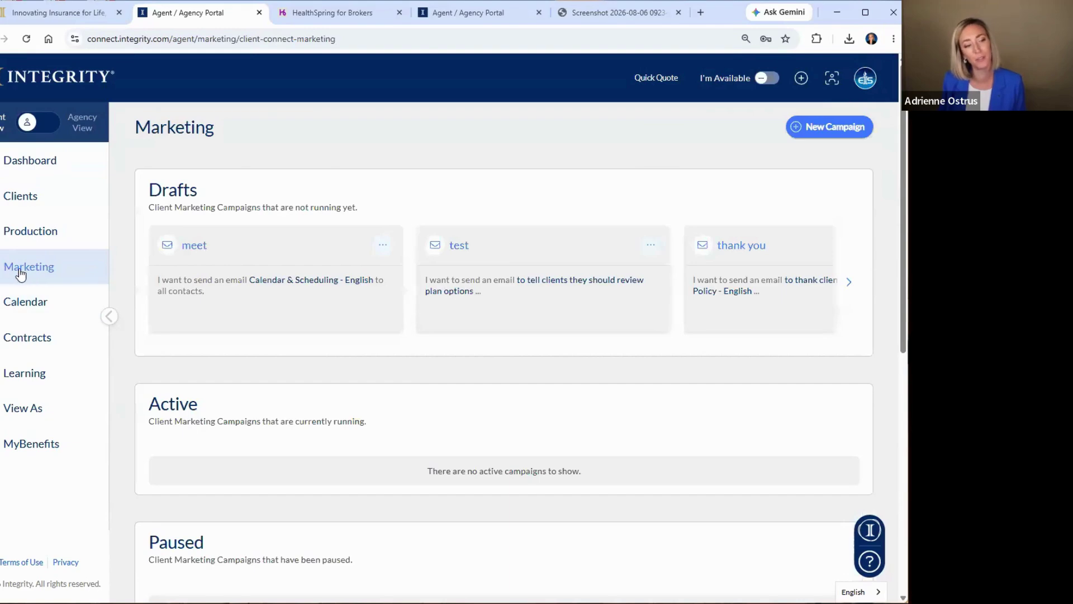
{"action": "left_click", "coordinate": [827, 125]}
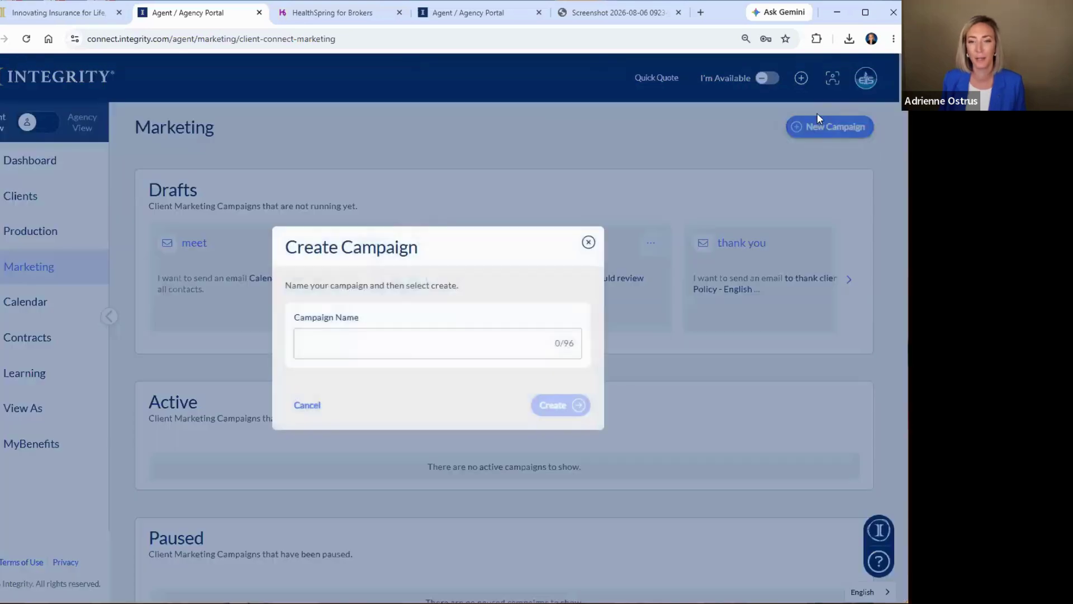
{"action": "left_click", "coordinate": [415, 339]}
{"action": "type", "text": "test"}
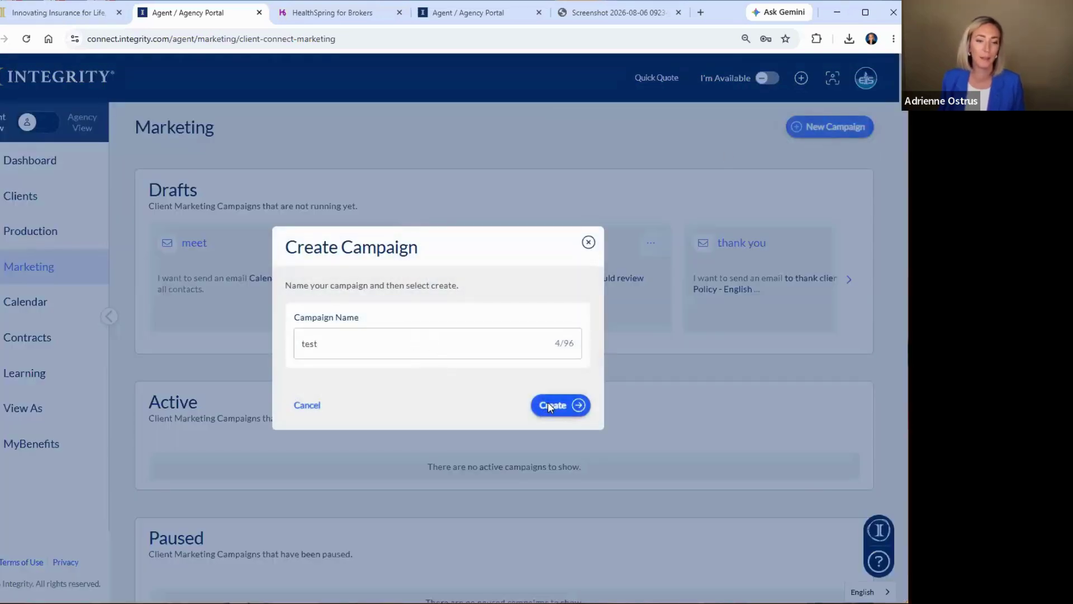
{"action": "left_click", "coordinate": [548, 404]}
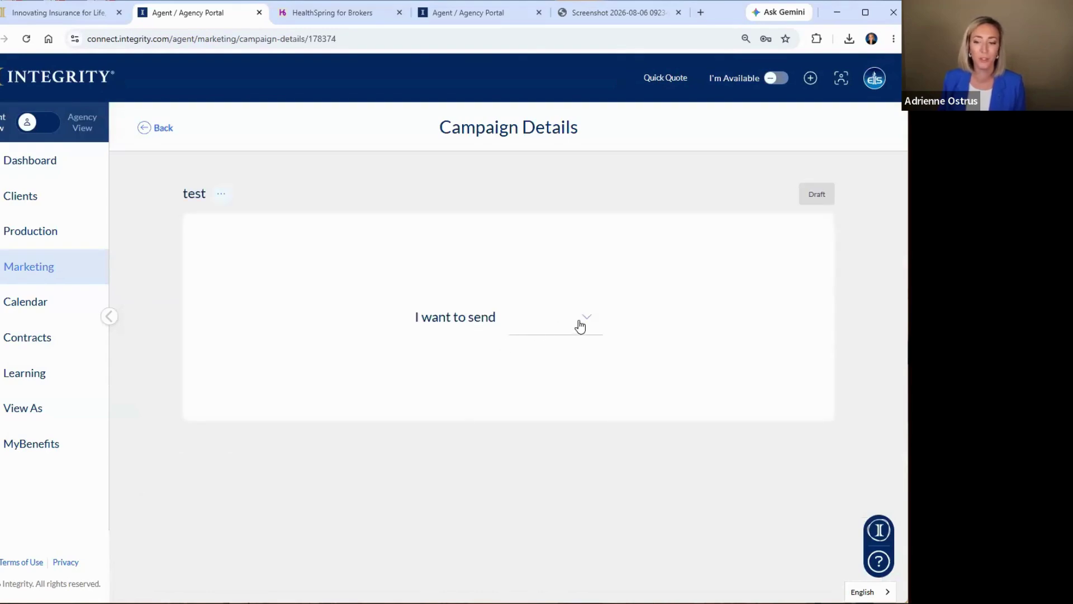
Step: Set the test campaign to send an email using the Calendar & Scheduling - English template
{"action": "left_click", "coordinate": [580, 326]}
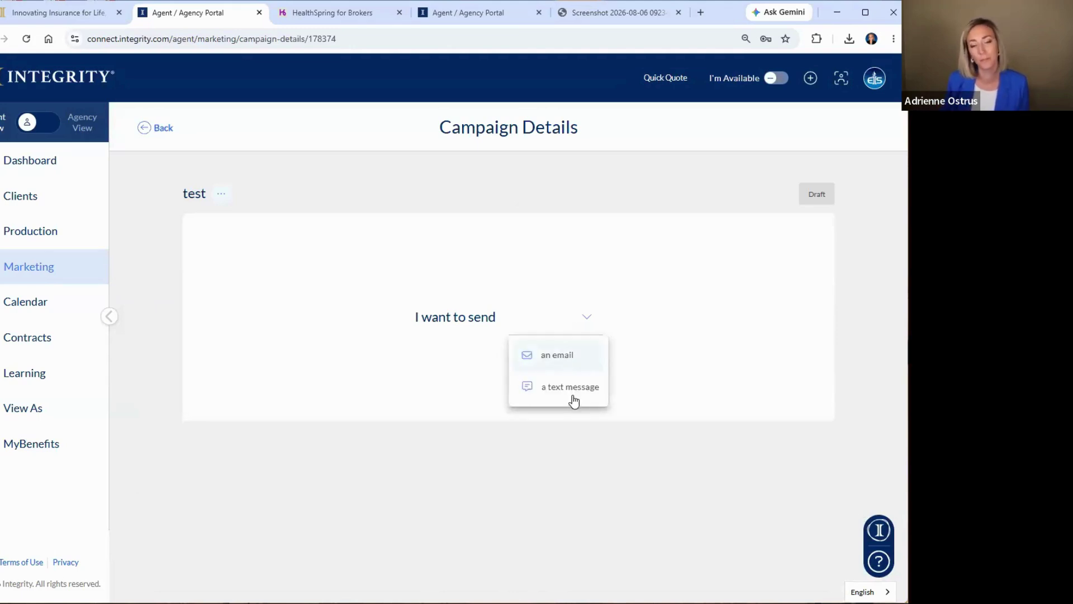
{"action": "left_click", "coordinate": [565, 364]}
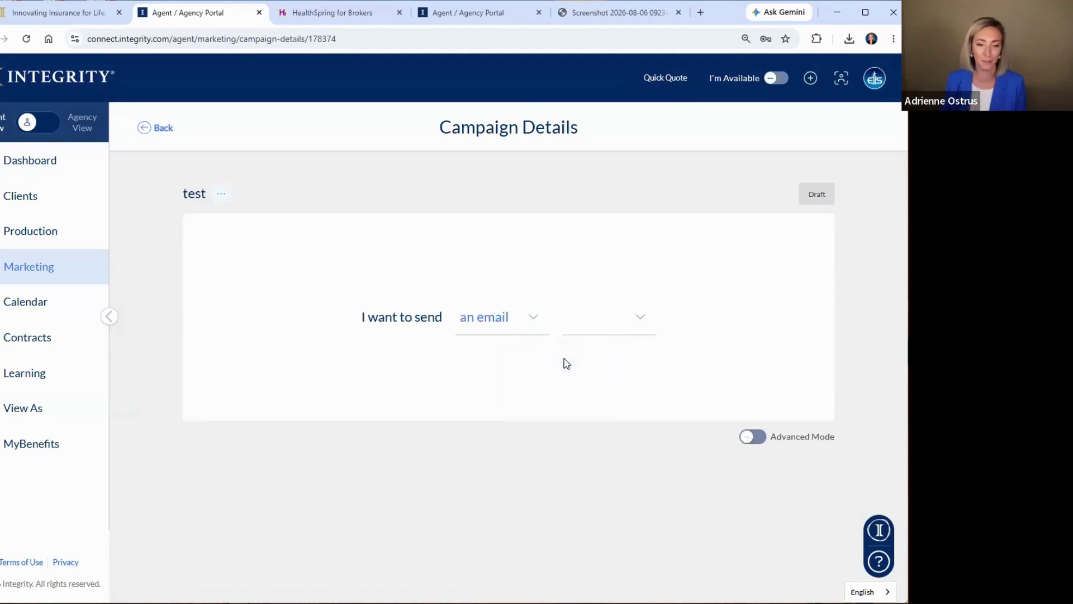
{"action": "left_click", "coordinate": [640, 319]}
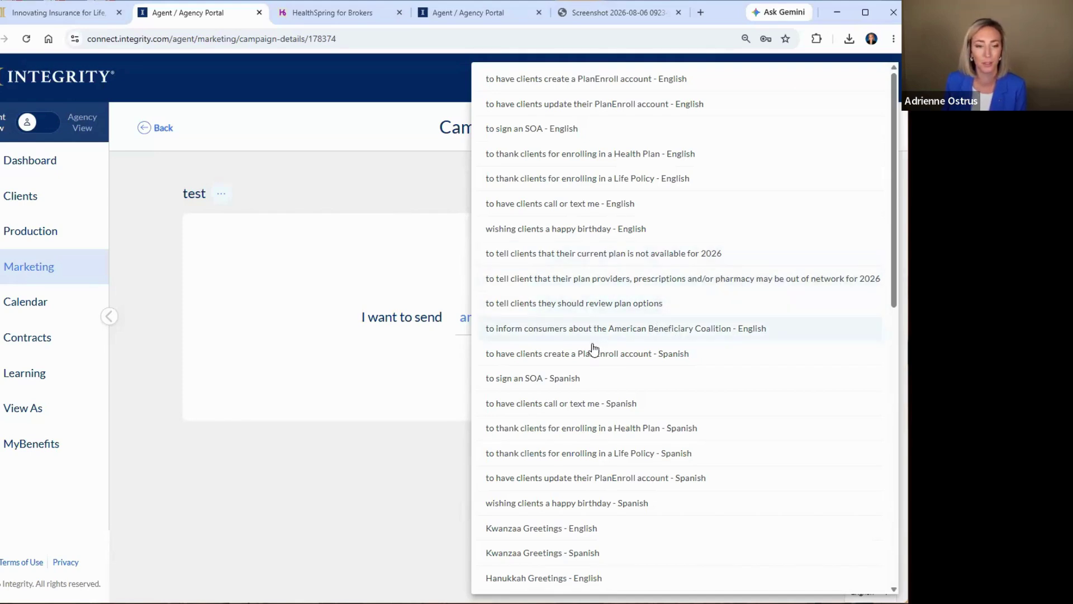
{"action": "scroll", "coordinate": [643, 348], "scroll_direction": "down", "scroll_amount": 3}
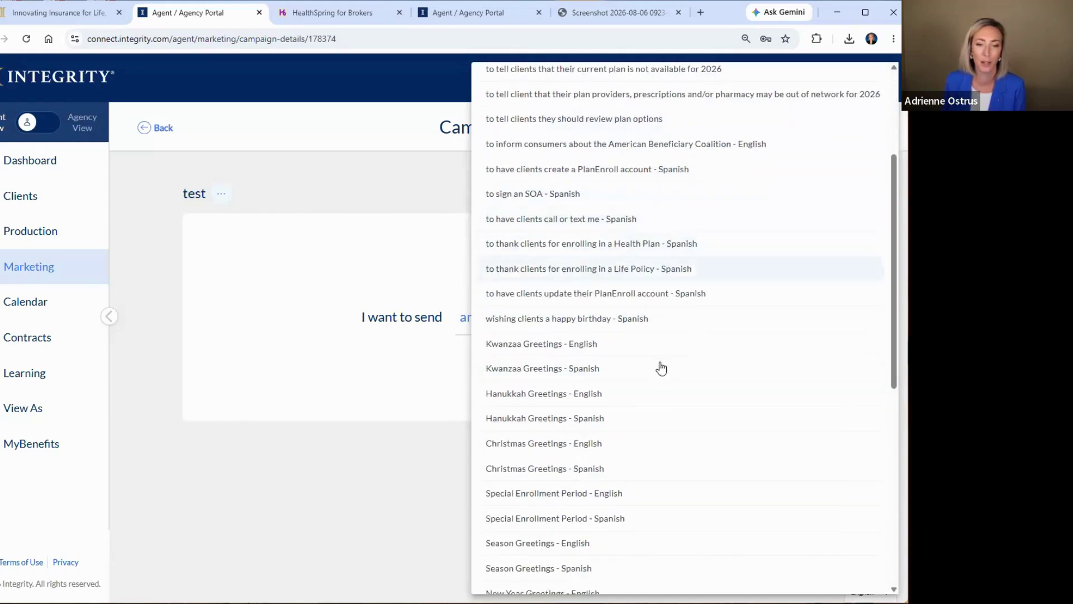
{"action": "scroll", "coordinate": [707, 363], "scroll_direction": "down", "scroll_amount": 2}
{"action": "scroll", "coordinate": [665, 322], "scroll_direction": "down", "scroll_amount": 2}
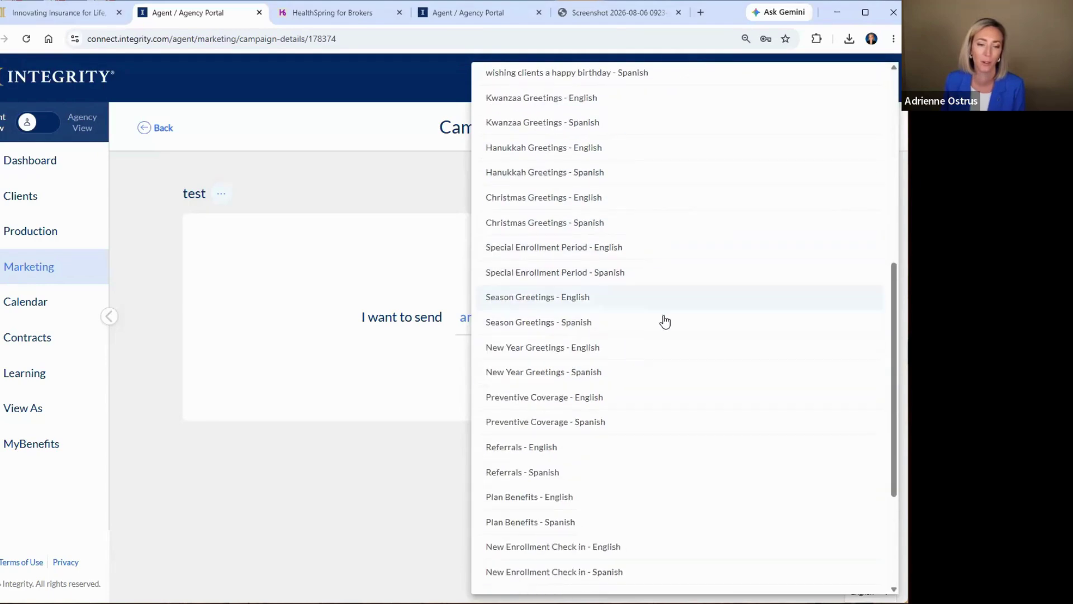
{"action": "scroll", "coordinate": [664, 322], "scroll_direction": "down", "scroll_amount": 3}
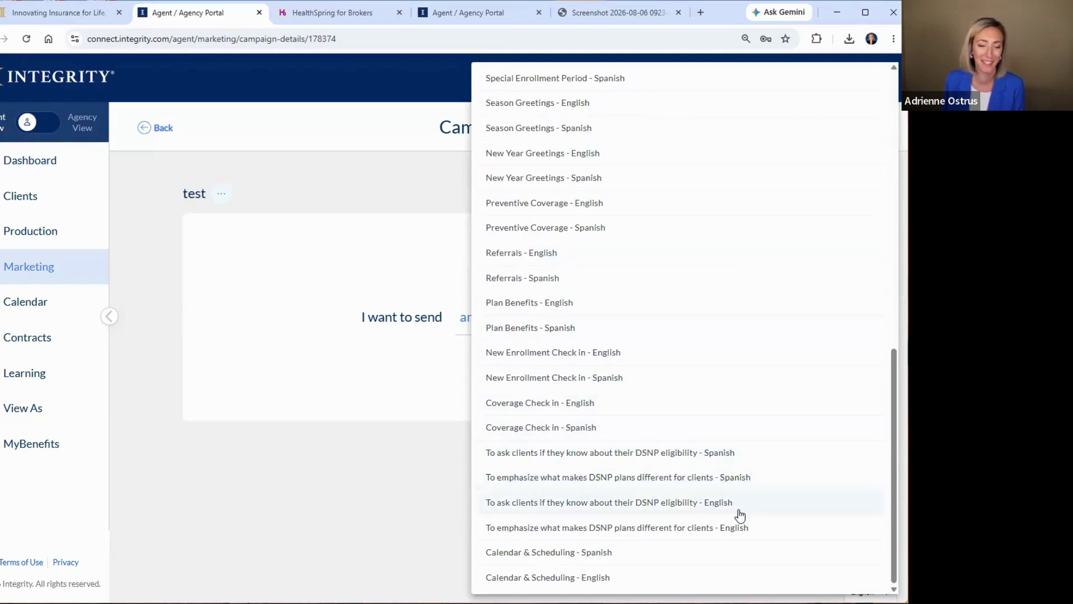
{"action": "left_click", "coordinate": [567, 581]}
Step: Address the campaign to a single contact, finding the client by first name and selecting the matching record
{"action": "left_click", "coordinate": [551, 347]}
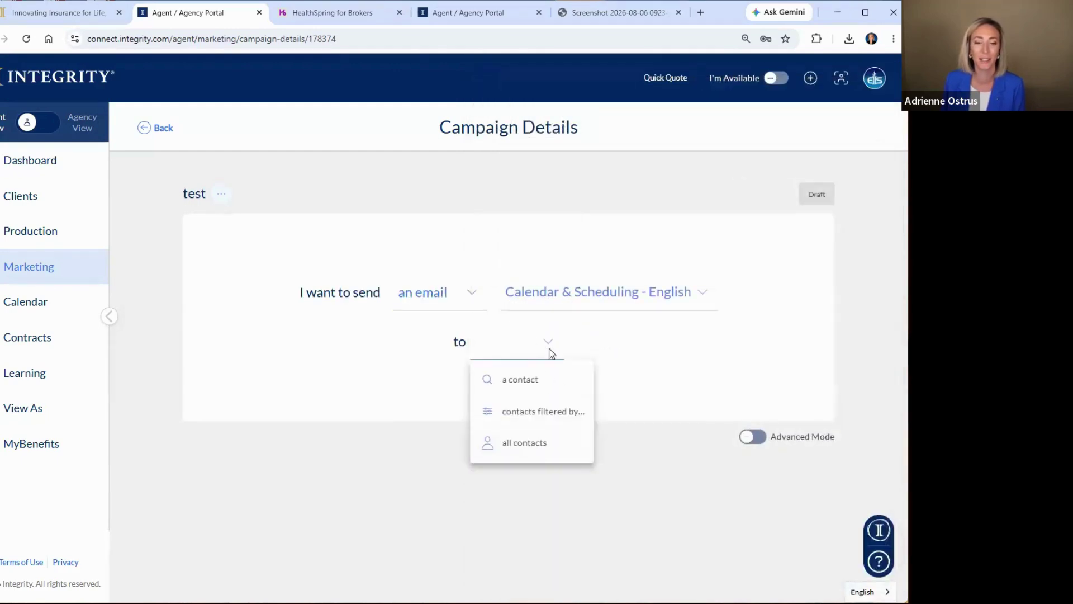
{"action": "left_click", "coordinate": [546, 382]}
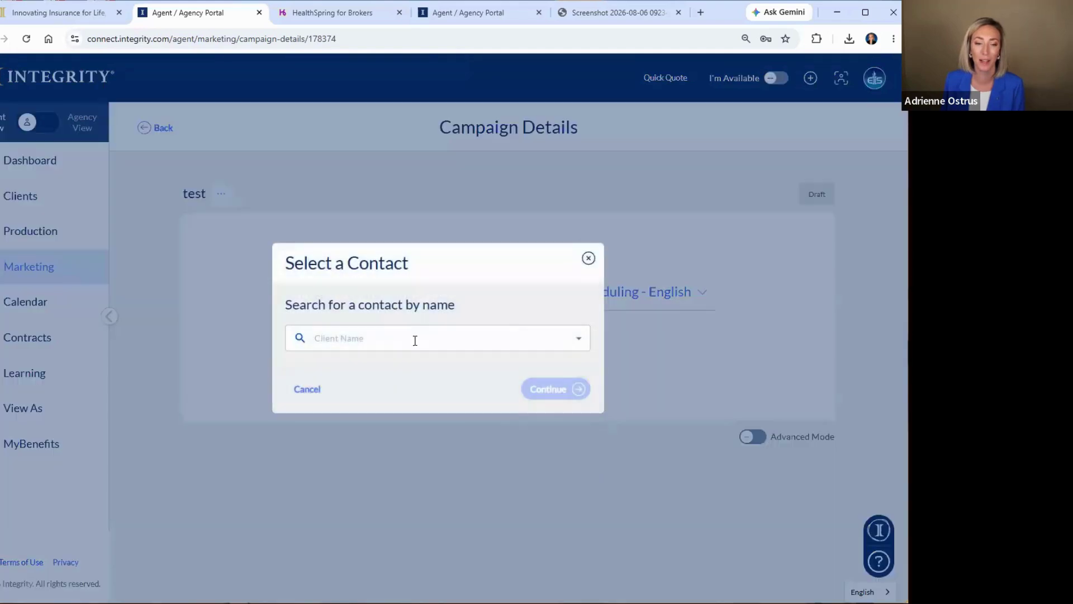
{"action": "left_click", "coordinate": [408, 335]}
{"action": "type", "text": "kevin"}
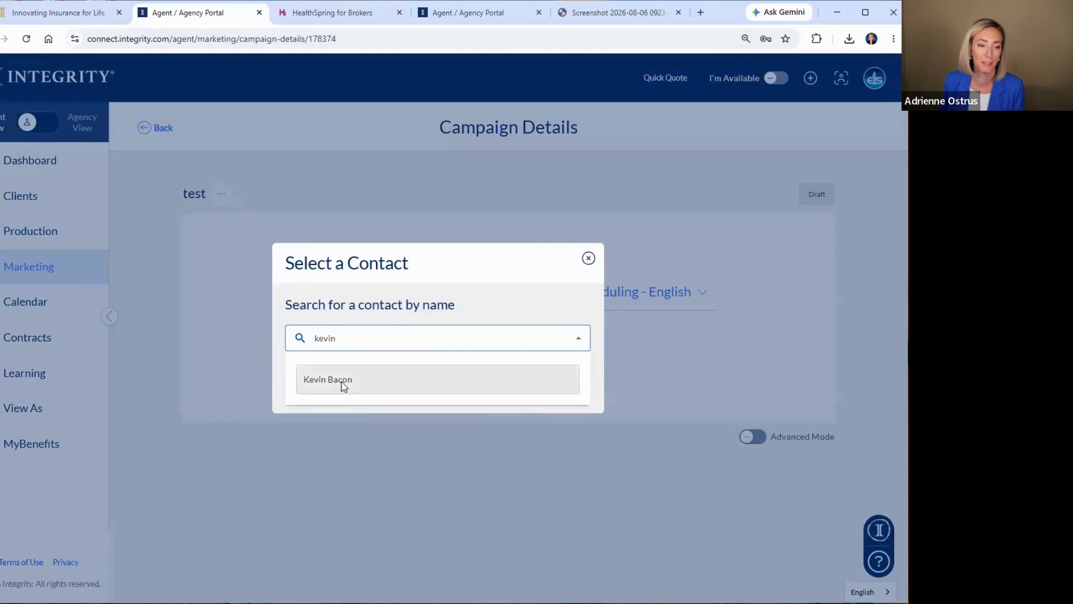
{"action": "left_click", "coordinate": [341, 381]}
{"action": "left_click", "coordinate": [548, 389]}
Step: Preview the campaign and read through the enlarged appointment-booking email, then close the enlarged view
{"action": "left_click", "coordinate": [540, 395]}
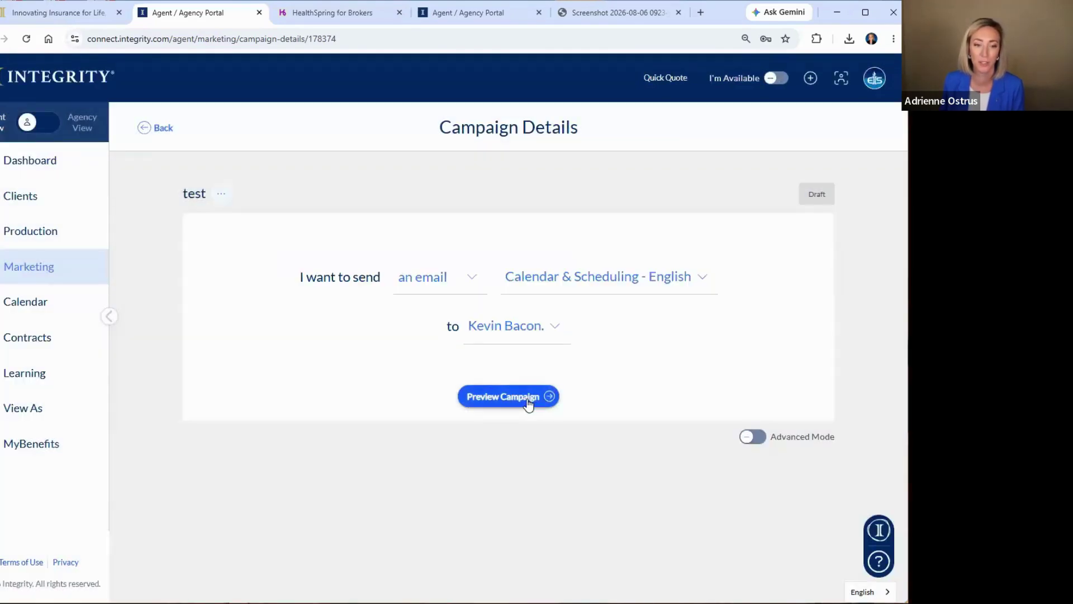
{"action": "scroll", "coordinate": [744, 440], "scroll_direction": "down", "scroll_amount": 3}
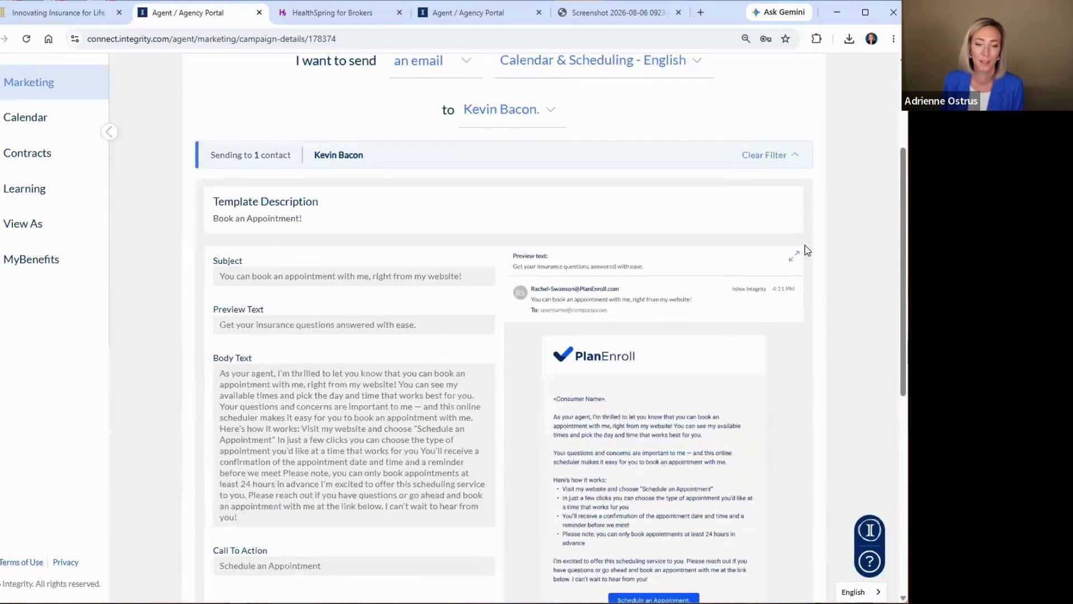
{"action": "left_click", "coordinate": [796, 255]}
{"action": "scroll", "coordinate": [302, 213], "scroll_direction": "down", "scroll_amount": 2}
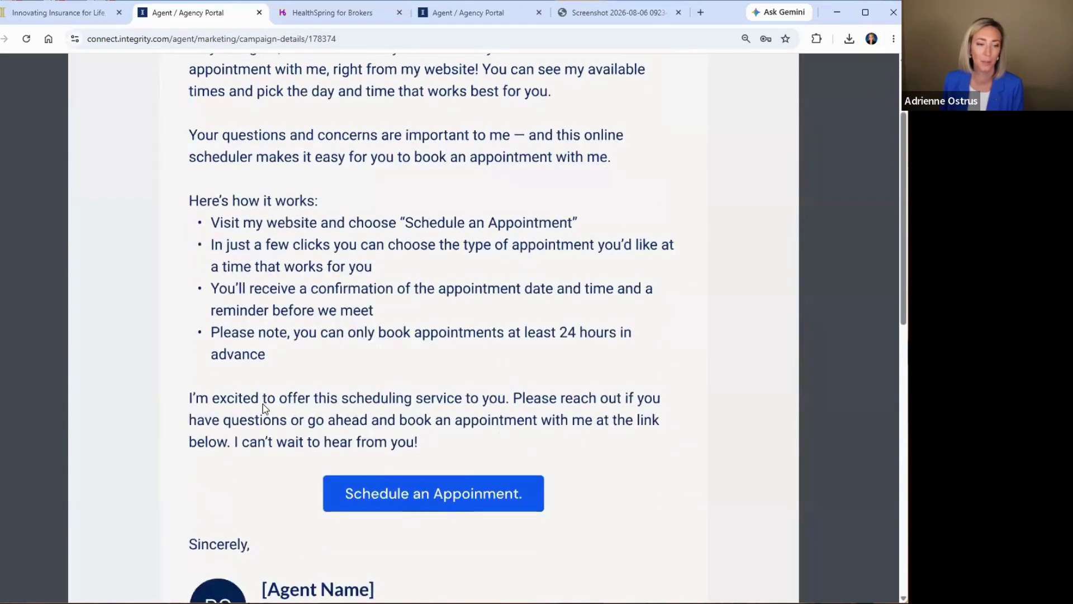
{"action": "scroll", "coordinate": [384, 431], "scroll_direction": "down", "scroll_amount": 3}
{"action": "scroll", "coordinate": [412, 406], "scroll_direction": "up", "scroll_amount": 3}
{"action": "scroll", "coordinate": [469, 409], "scroll_direction": "up", "scroll_amount": 2}
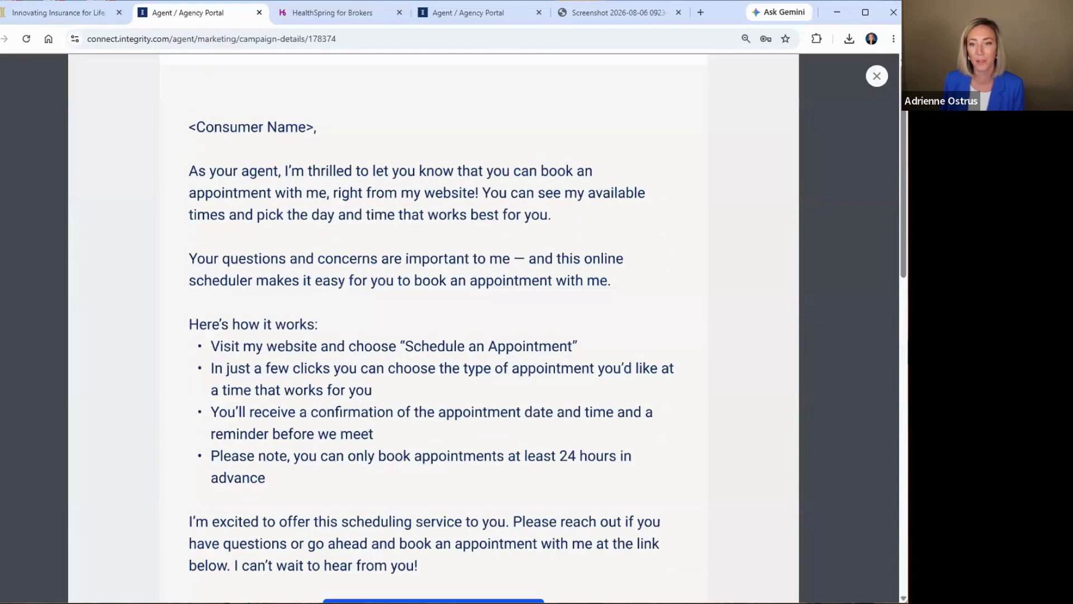
{"action": "left_click", "coordinate": [875, 77]}
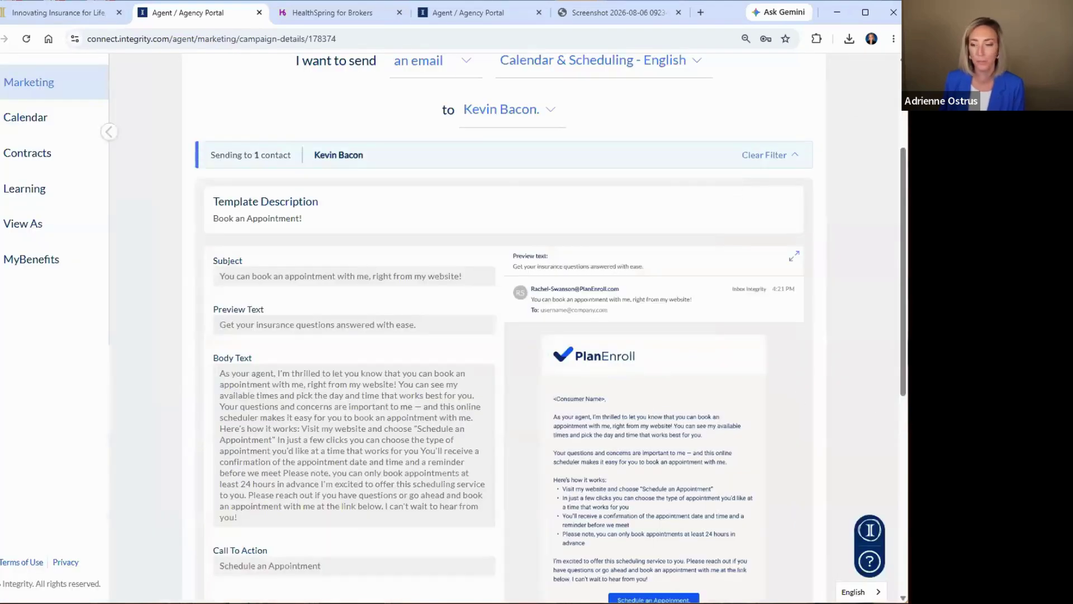